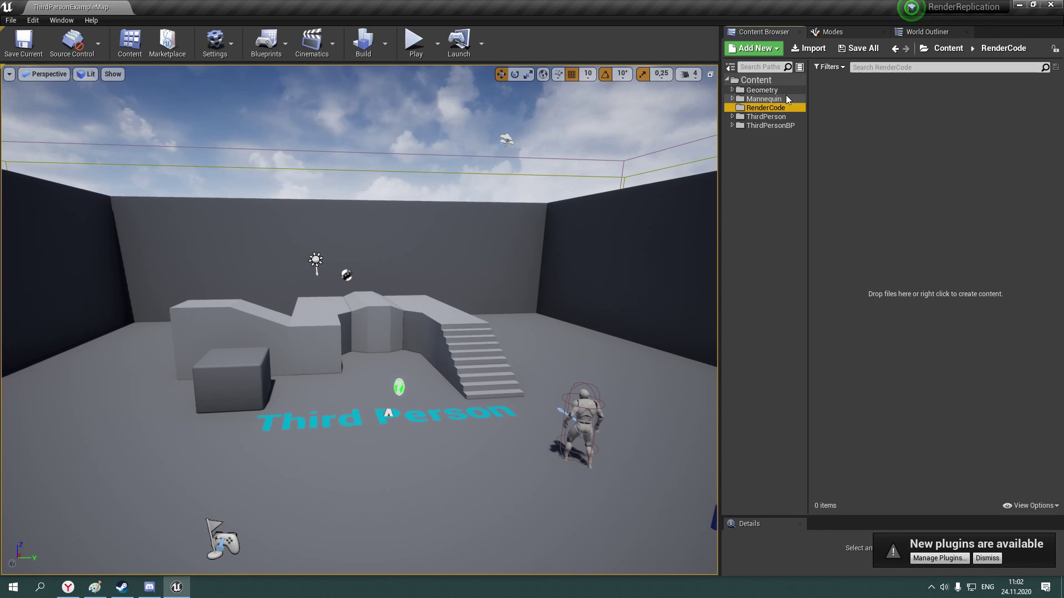
Create an Actor Blueprint named RenderMesh in RenderCode and open it docked in the main editor
right_click(827, 103)
left_click(867, 205)
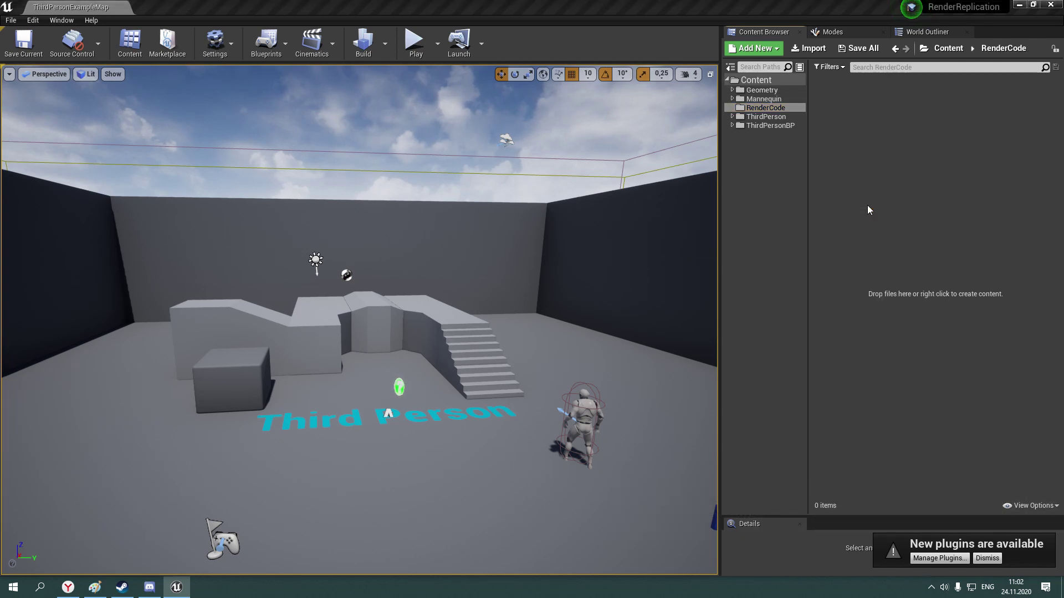
left_click(443, 203)
type("RenderMesh")
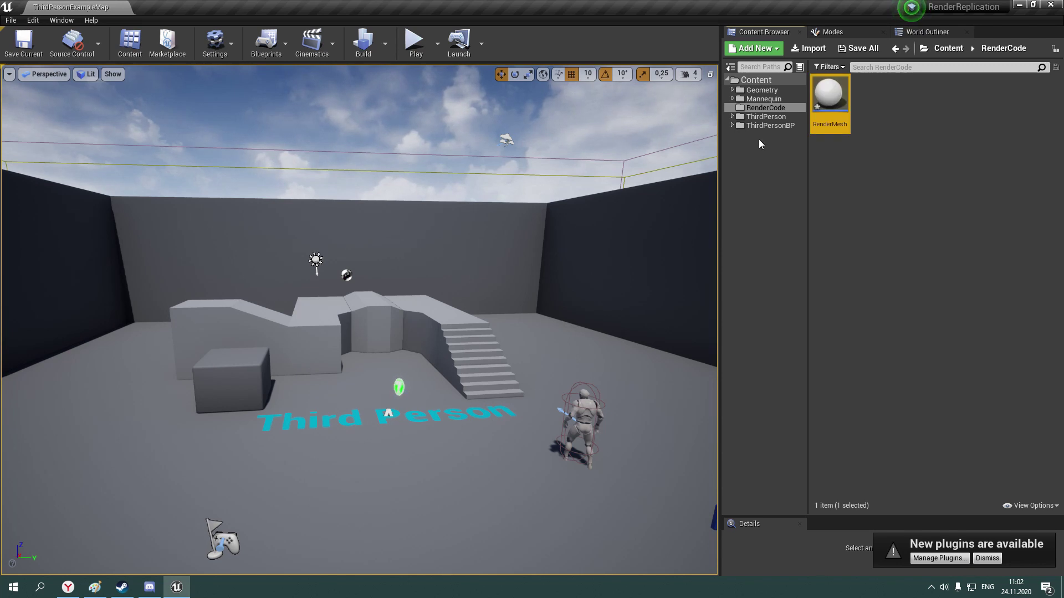
double_click(842, 125)
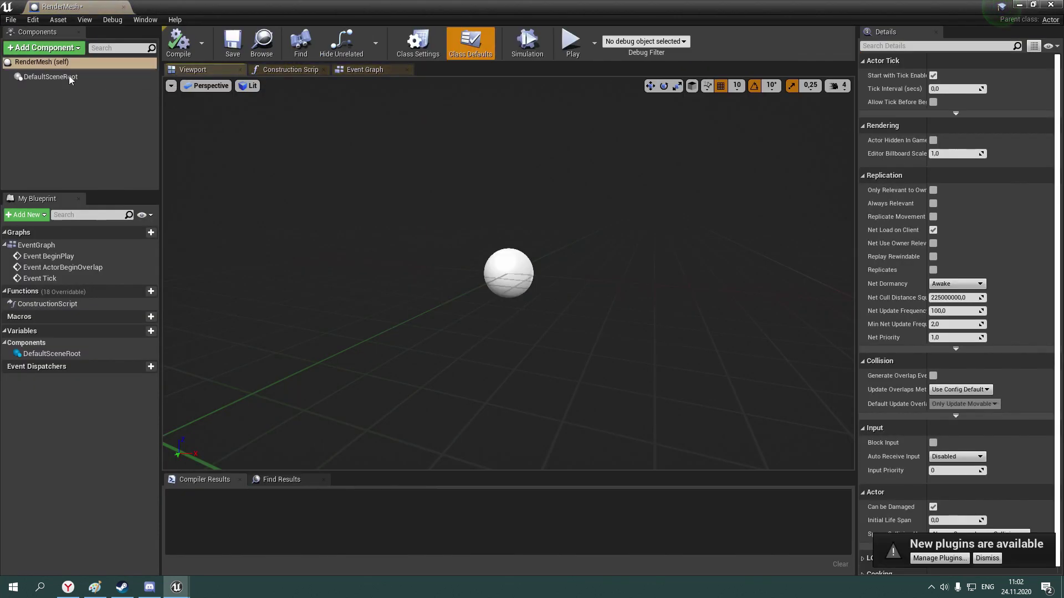
left_click_drag(92, 6, 107, 6)
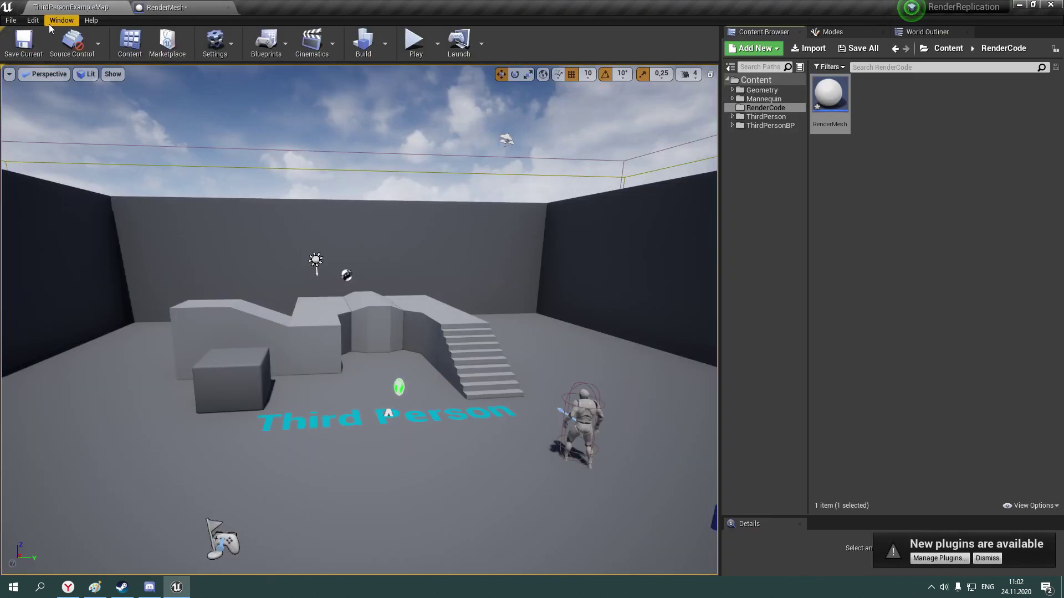
In Editor Preferences > Appearance, set Asset Editor Open Location to Main Window
left_click(51, 22)
mouse_move(33, 20)
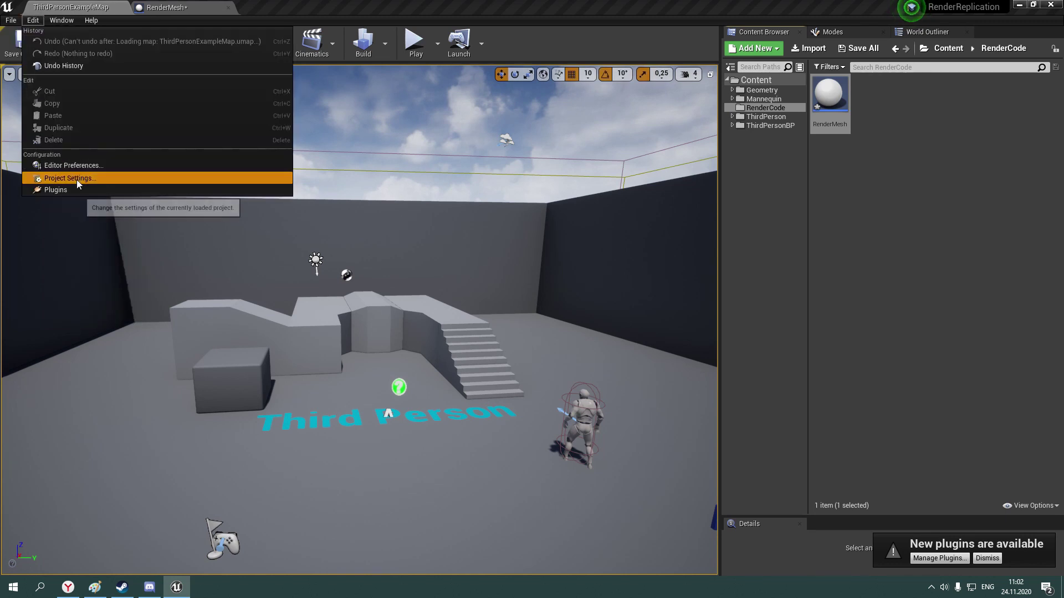
left_click(76, 178)
left_click(31, 19)
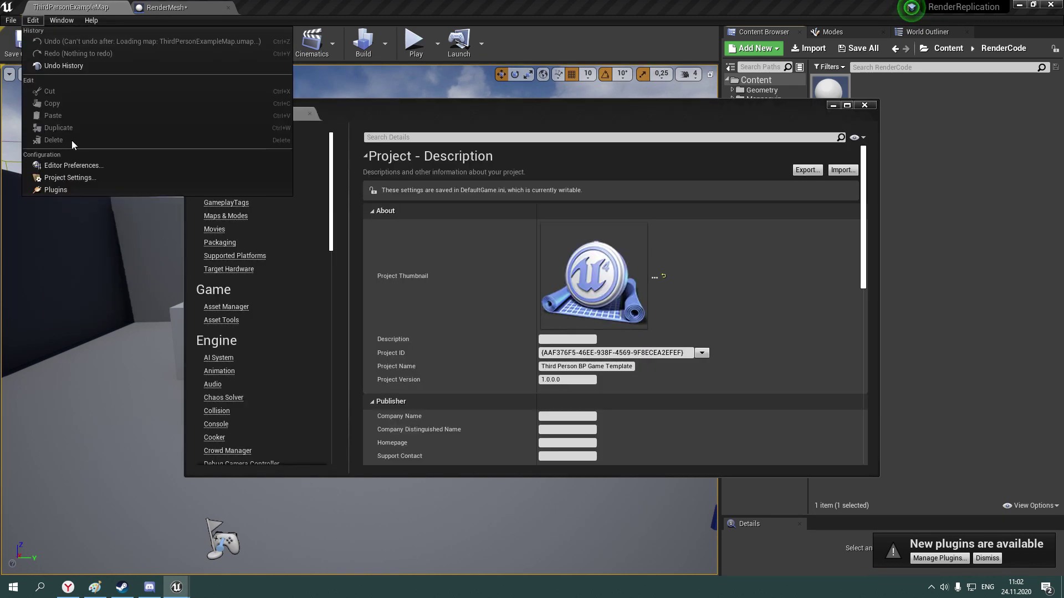
left_click(72, 165)
left_click(560, 268)
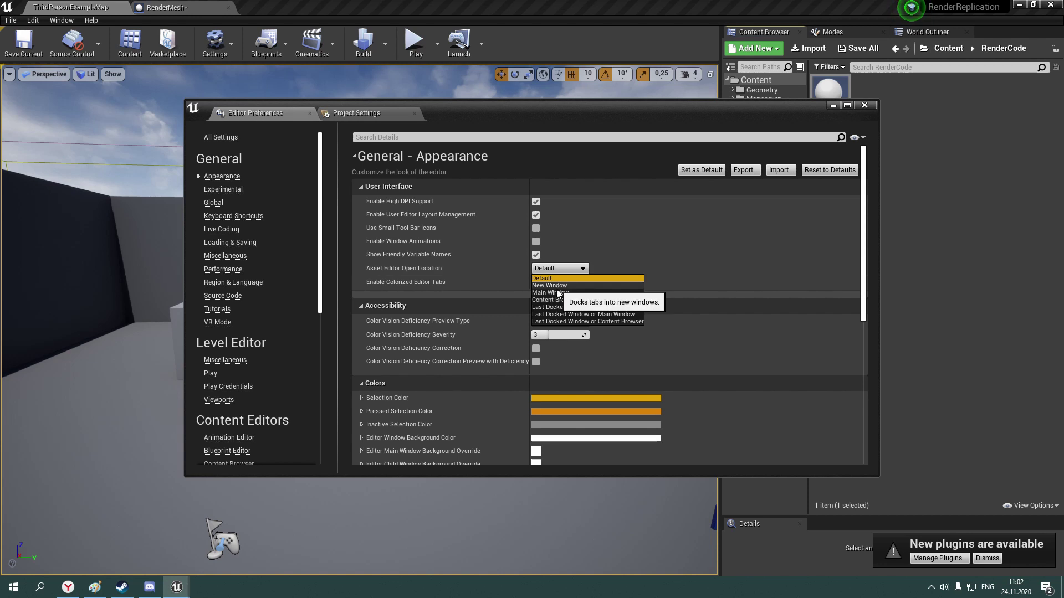
left_click(557, 293)
left_click(864, 105)
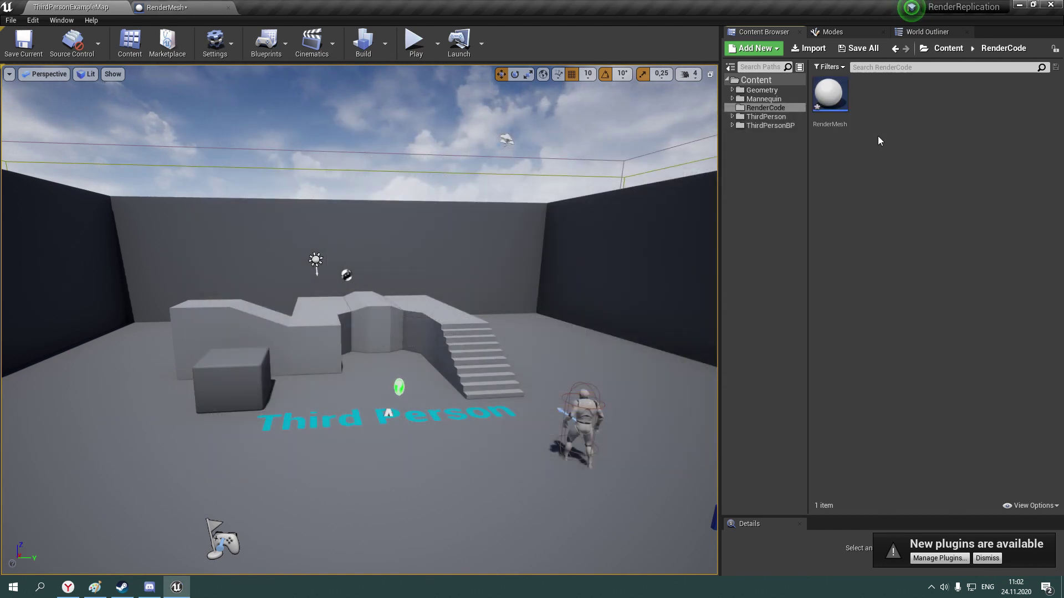
Create a new material named M_Green and open it
right_click(893, 118)
left_click(947, 280)
type("M_Green")
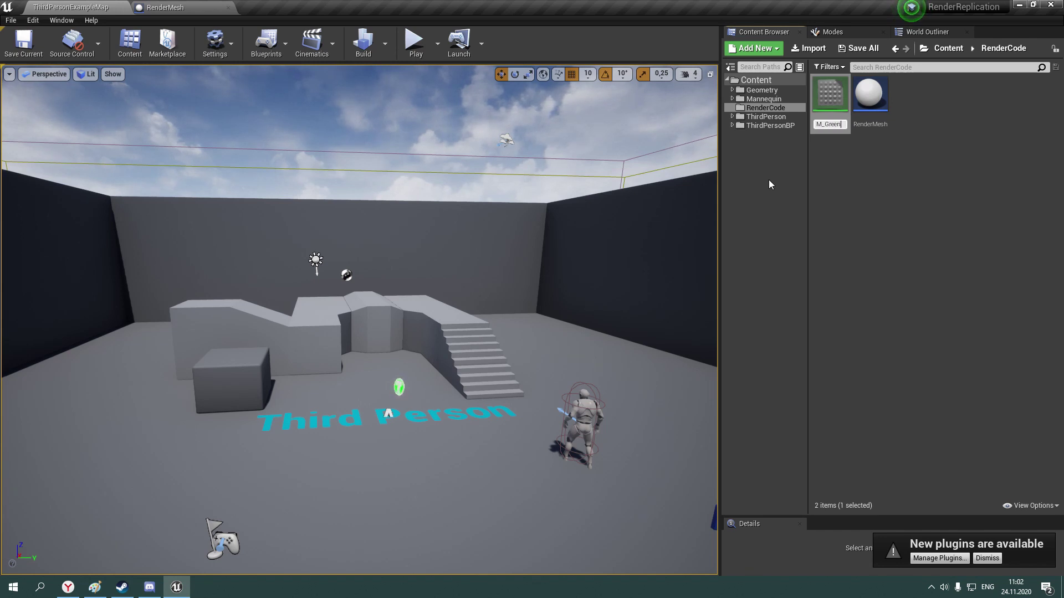
key("Escape")
double_click(878, 95)
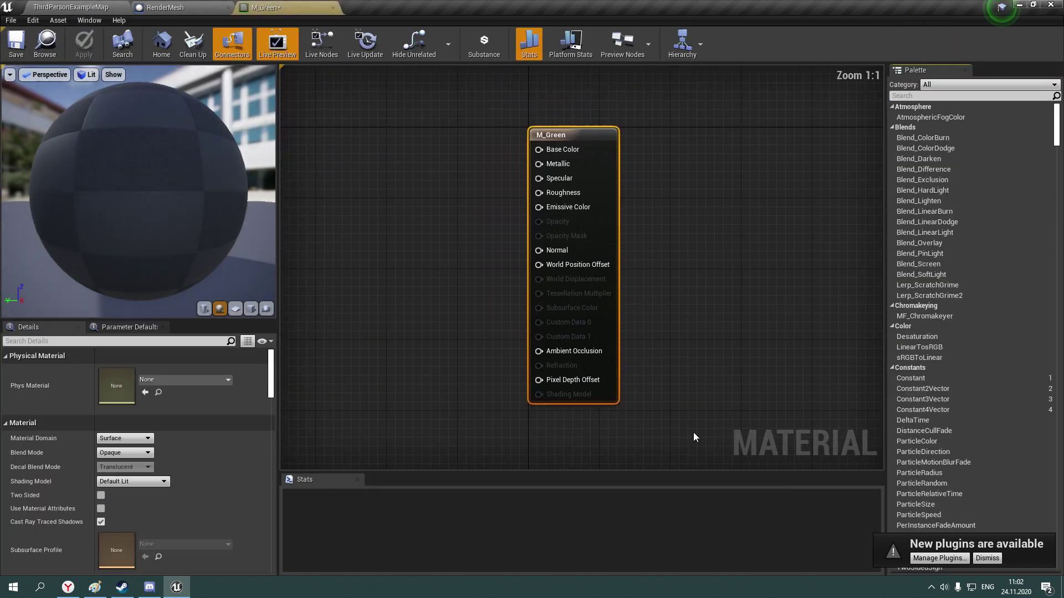
Connect a Constant3Vector of 0,2,0 to the Emissive Color input
left_click(527, 266)
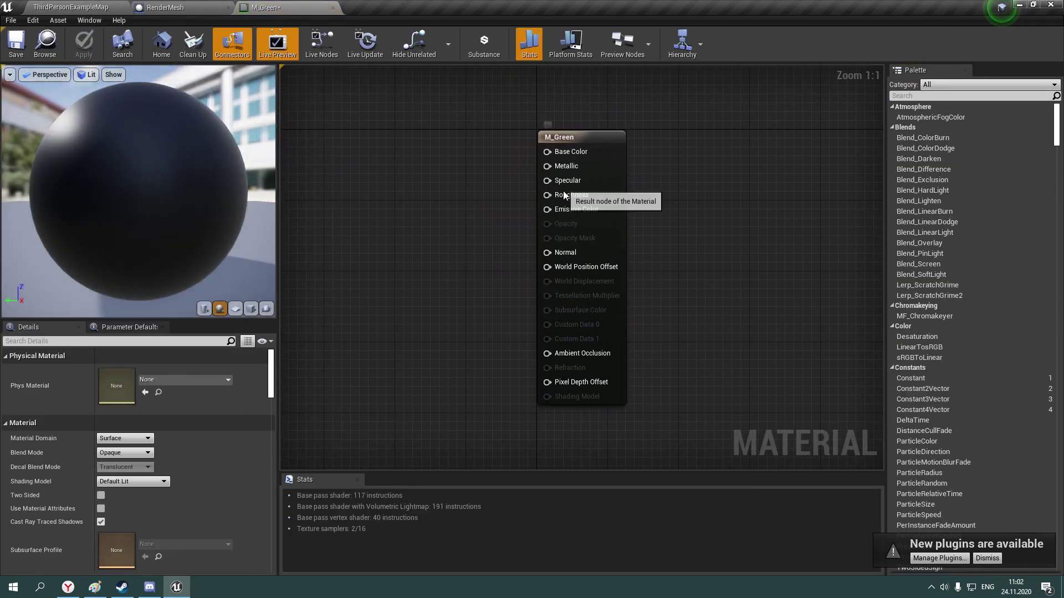
left_click_drag(547, 151, 450, 202)
key("Escape")
left_click_drag(546, 209, 426, 243)
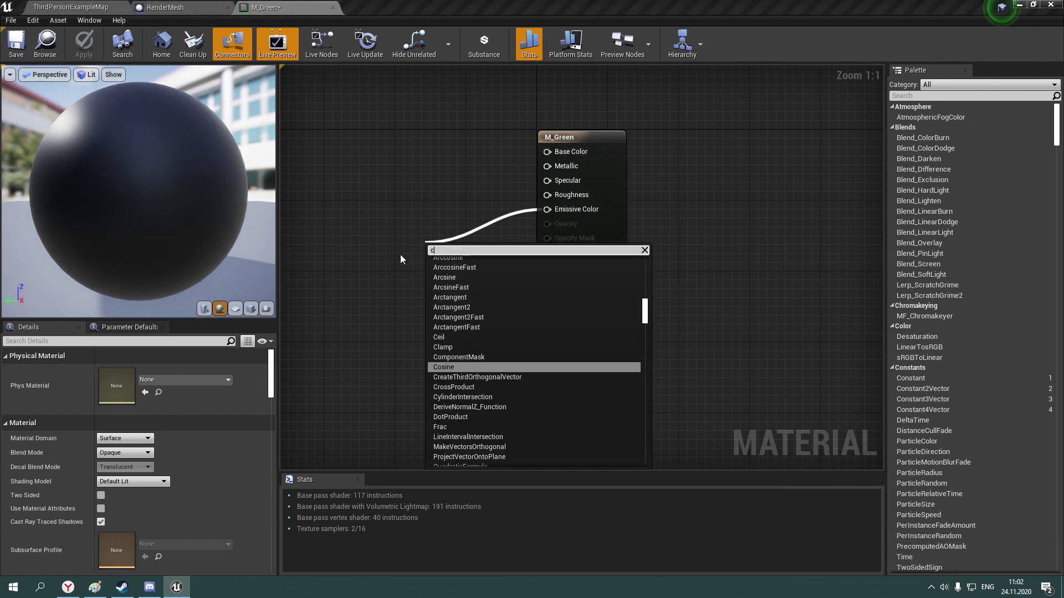
type("const")
key("Down")
key("Down")
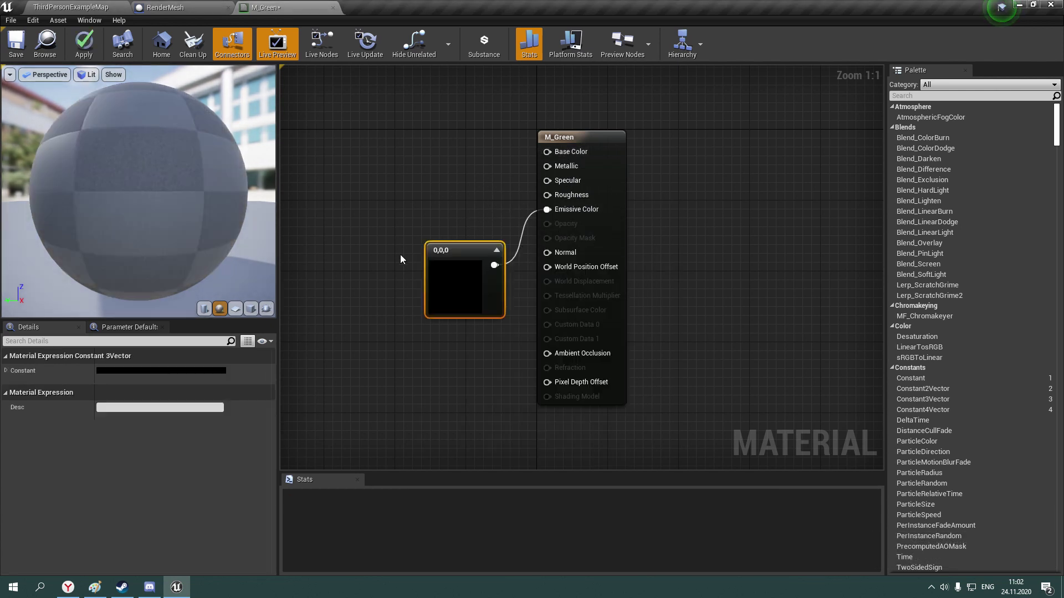
key("Return")
left_click(164, 357)
double_click(469, 271)
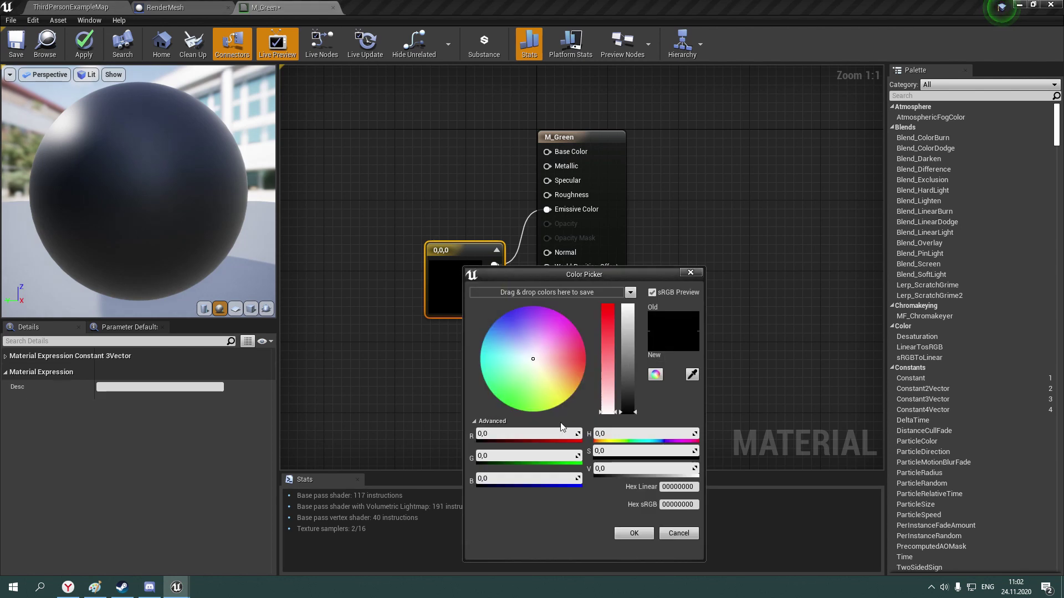
type("2")
key("Return")
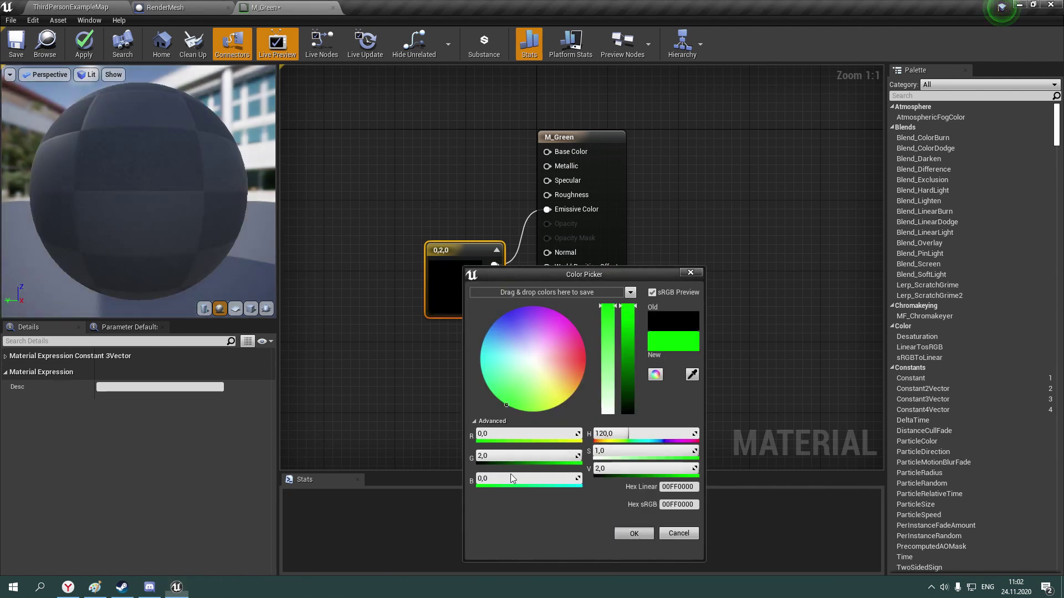
left_click(620, 532)
Keep the Surface domain, set Shading Model to Unlit, and save M_Green
left_click(126, 441)
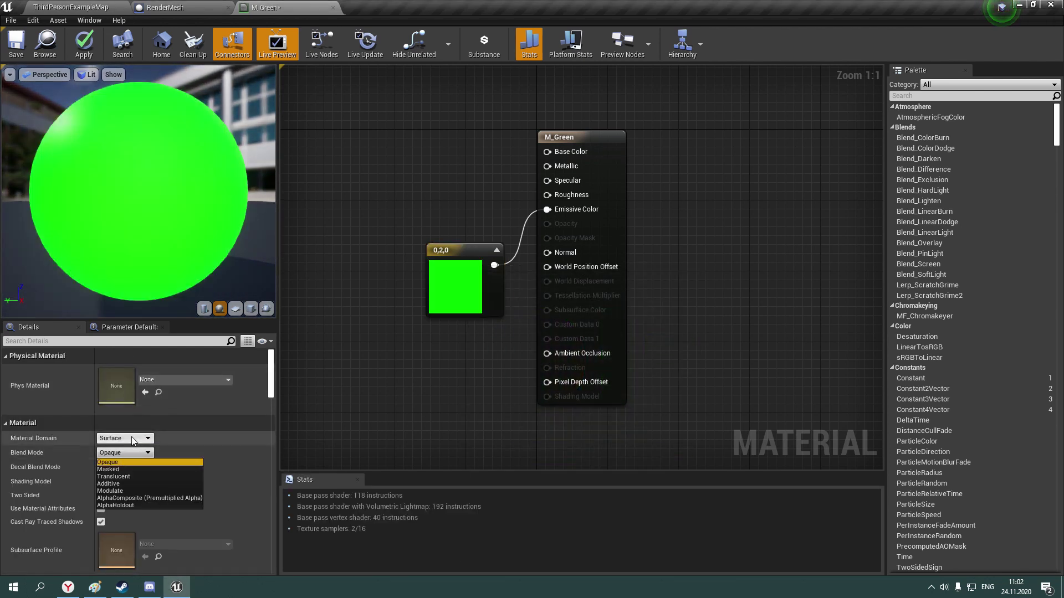
left_click(160, 480)
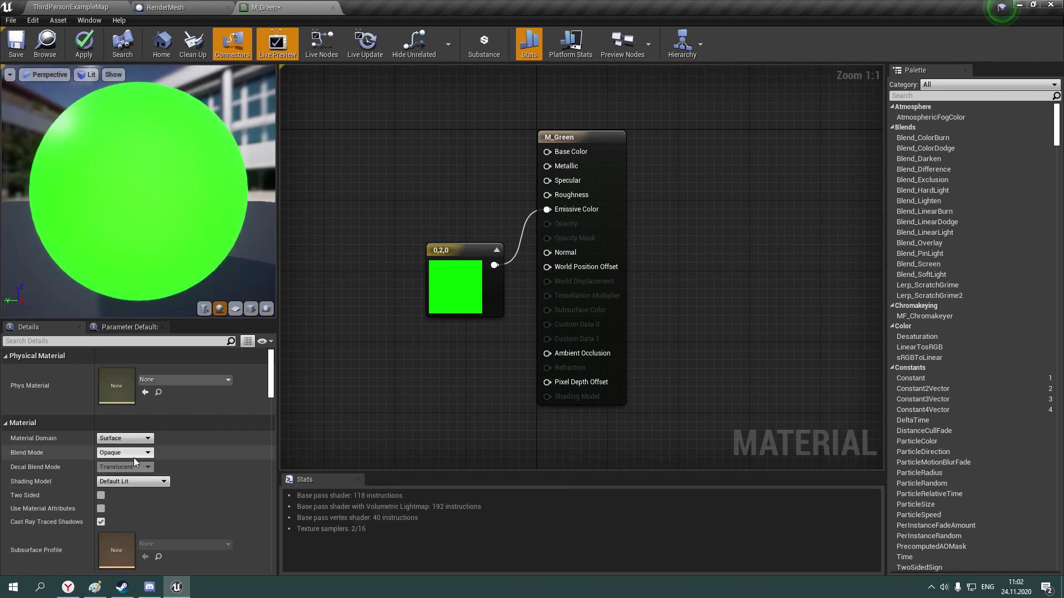
left_click(131, 482)
left_click(122, 491)
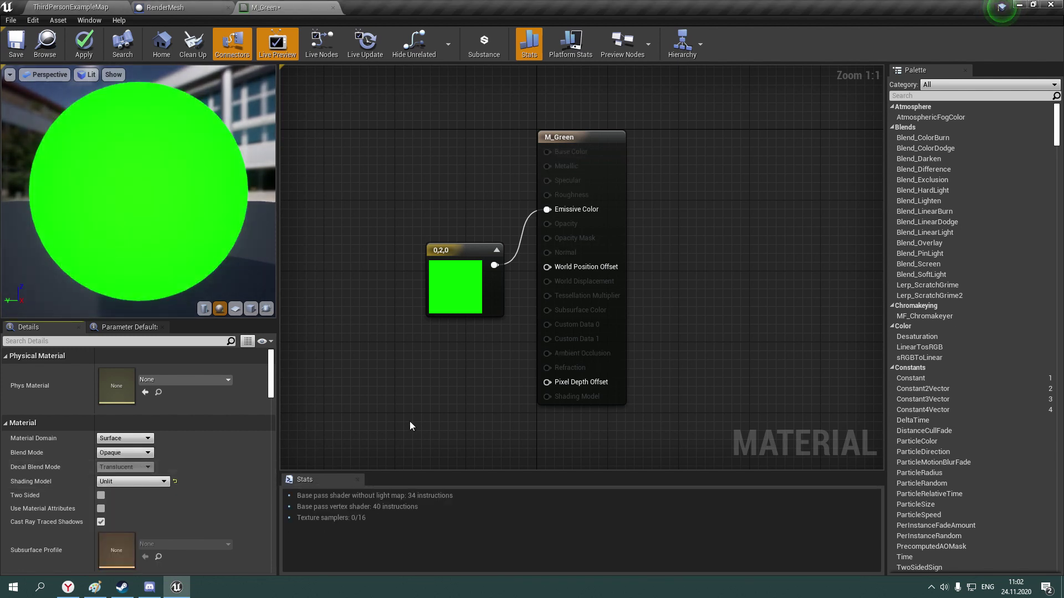
left_click(16, 49)
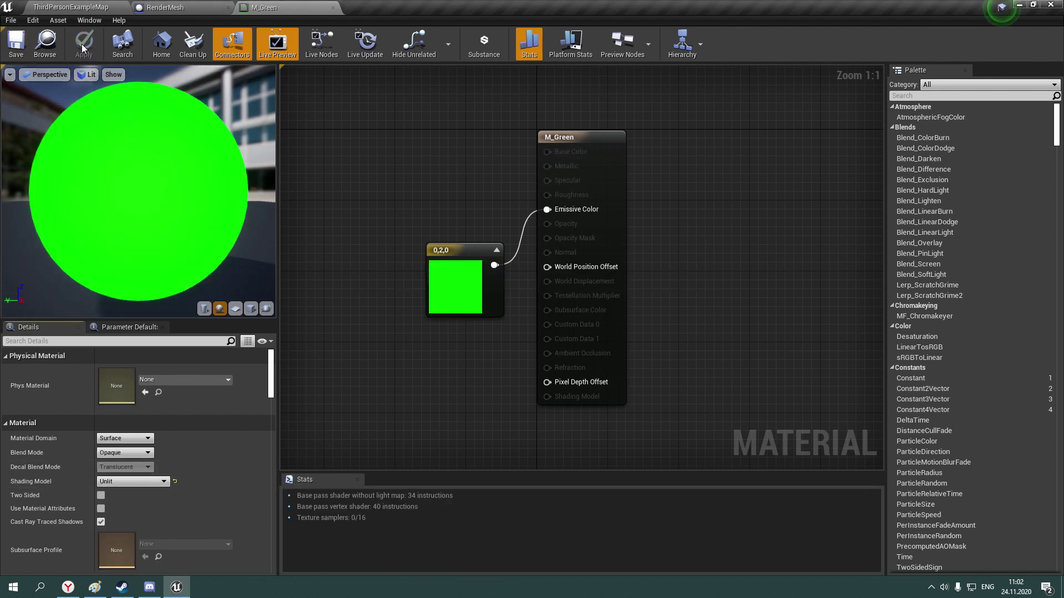
left_click(165, 8)
Add a Plane component to RenderMesh and assign it the M_Green material
left_click(57, 53)
type("pla")
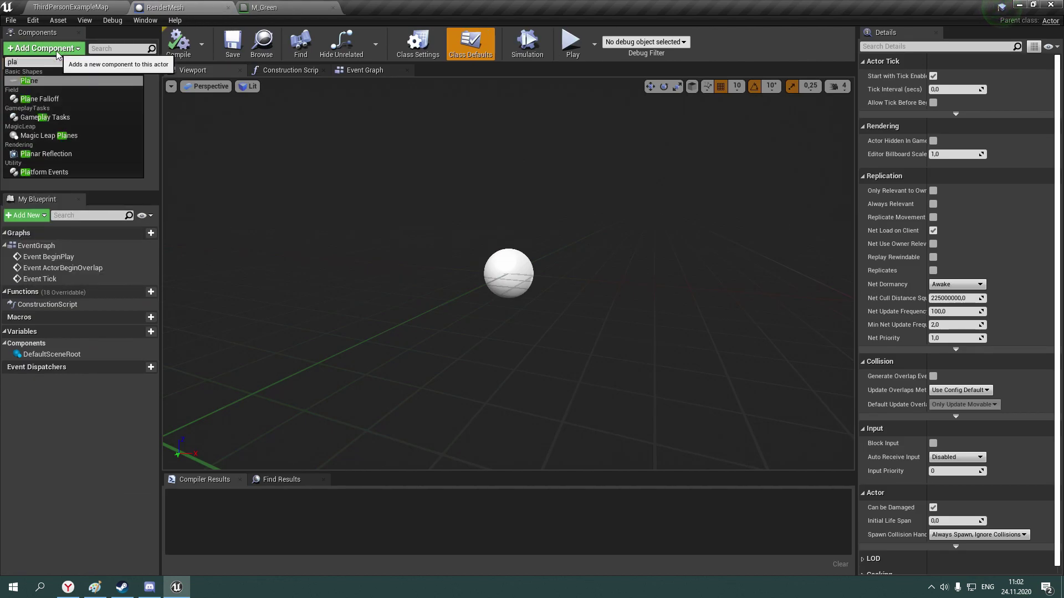
key("Return")
left_click(998, 337)
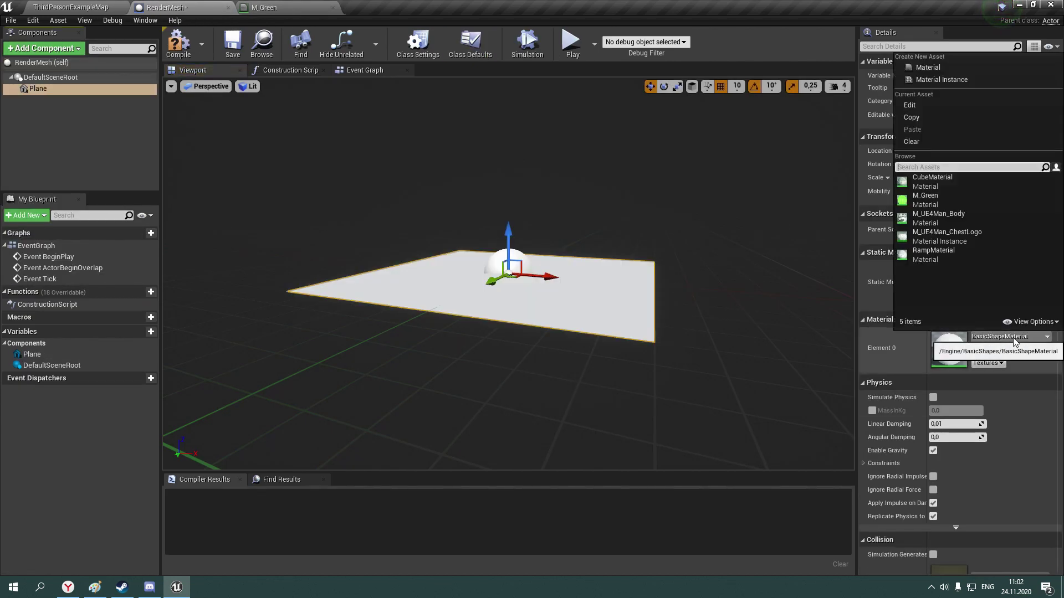
left_click(927, 200)
Move the plane to X -80, rotate it upright, scale it to 20,20,20, and compile
mouse_move(543, 282)
left_mouse_down()
mouse_move(377, 276)
mouse_move(355, 333)
left_mouse_up()
key("e")
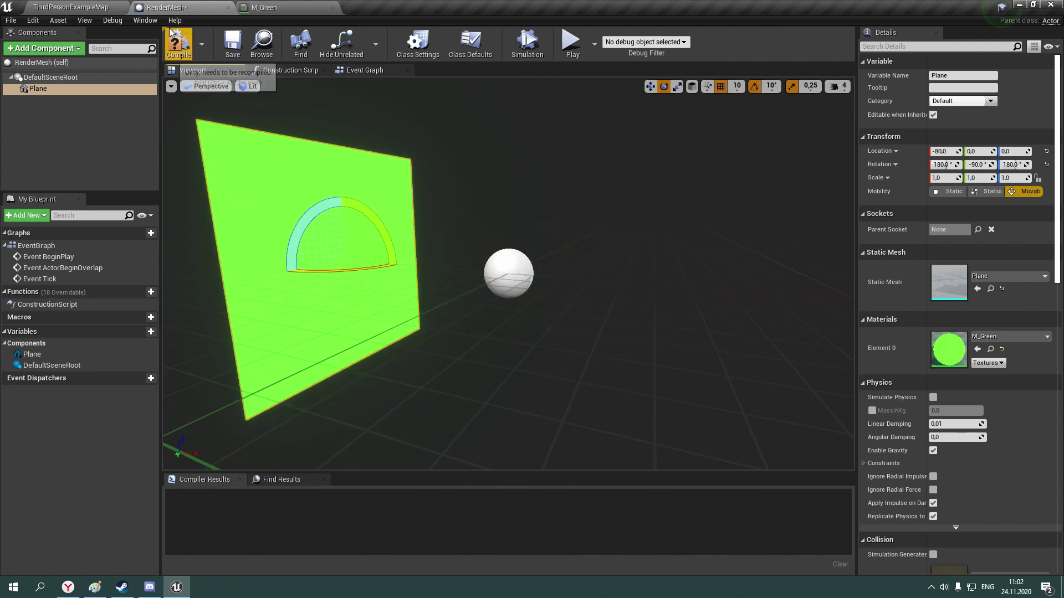
left_click(172, 32)
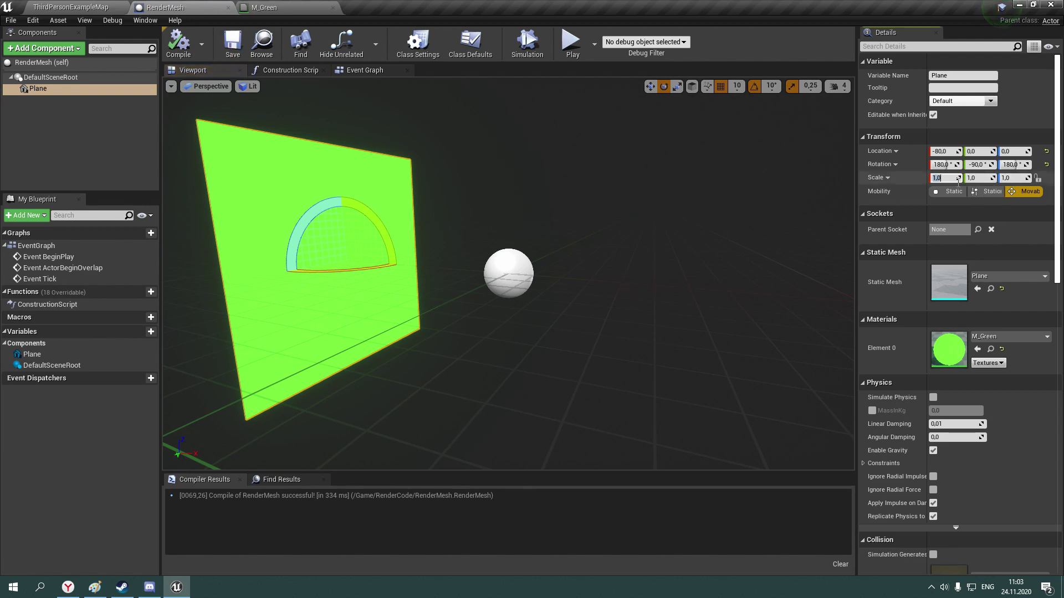
type("20")
key("Tab")
type("20")
key("Tab")
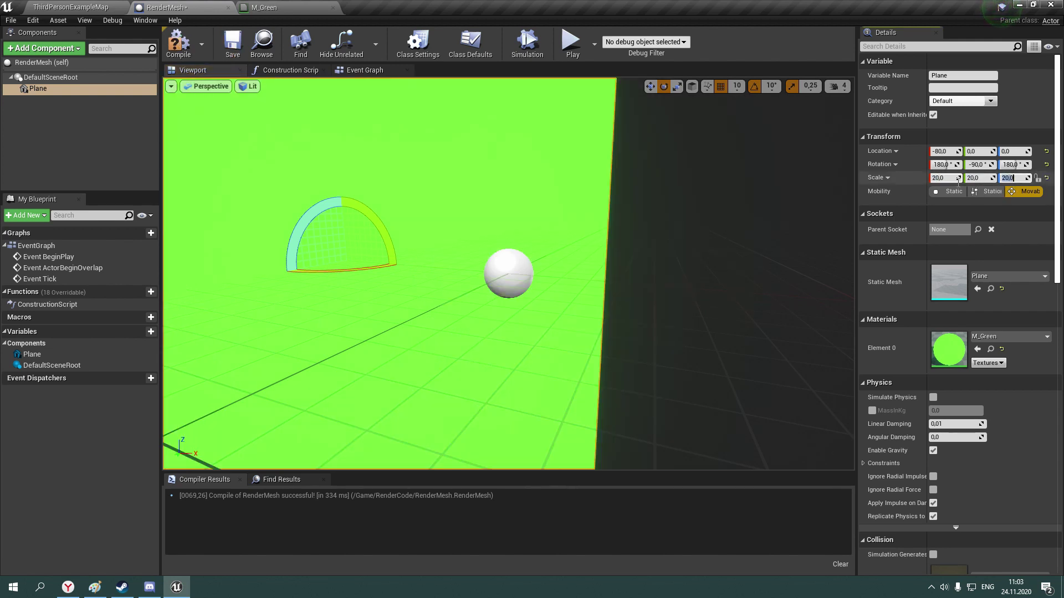
left_click(191, 47)
Add a StaticMesh component attached under the Plane and set it to the cube mesh
left_click(44, 49)
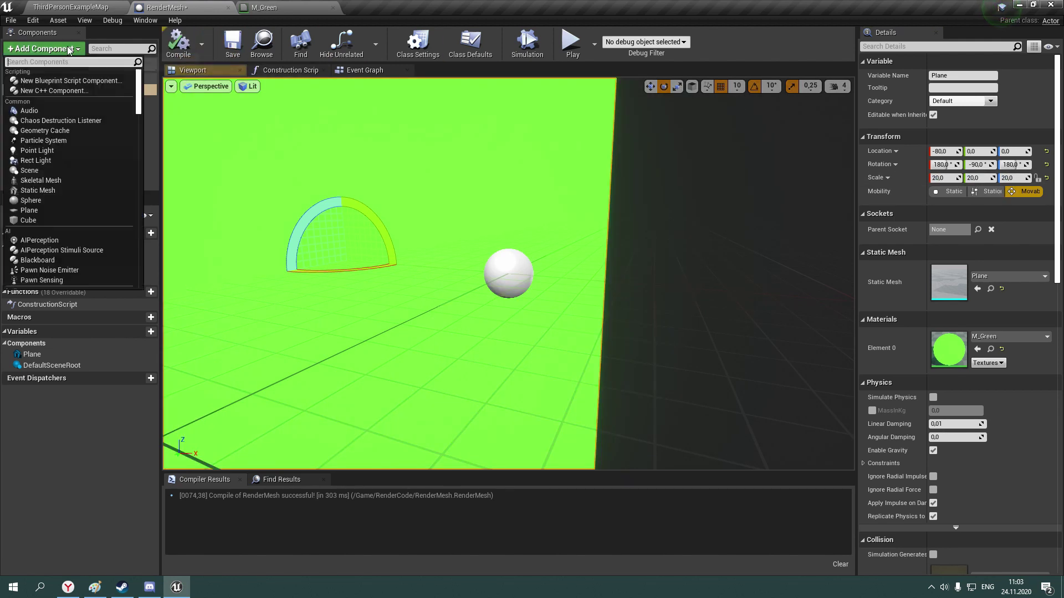
type("sta")
left_click(49, 120)
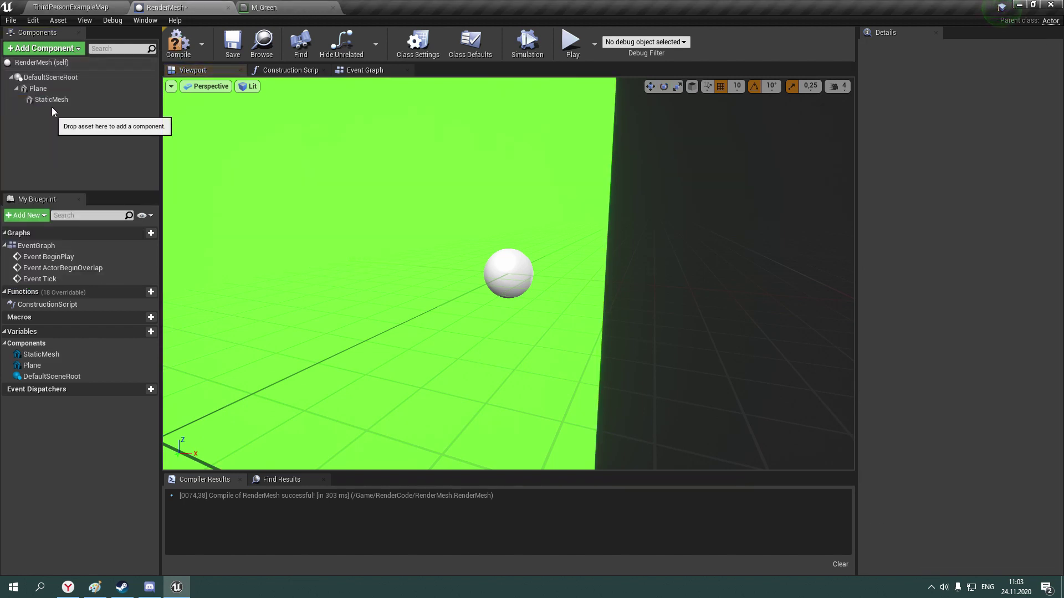
left_click_drag(48, 100, 58, 90)
left_click(64, 95)
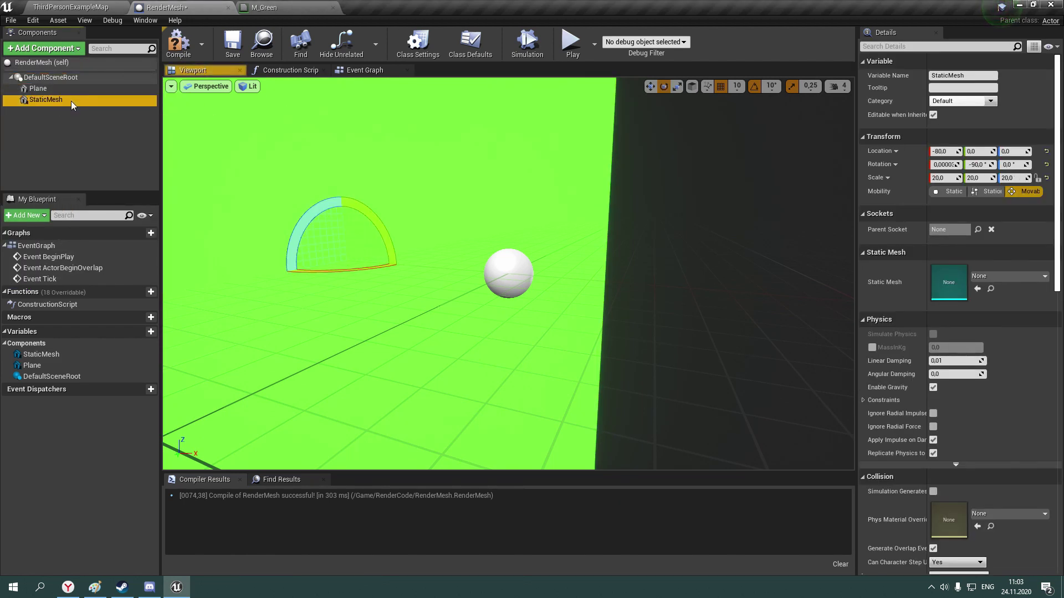
left_click(190, 57)
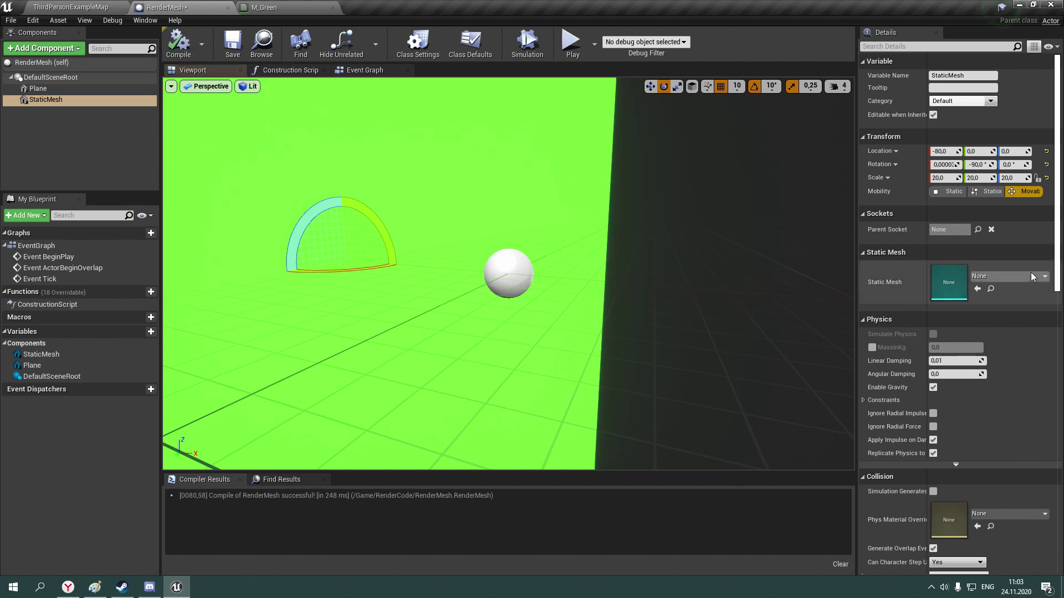
left_click(1030, 272)
left_click(922, 360)
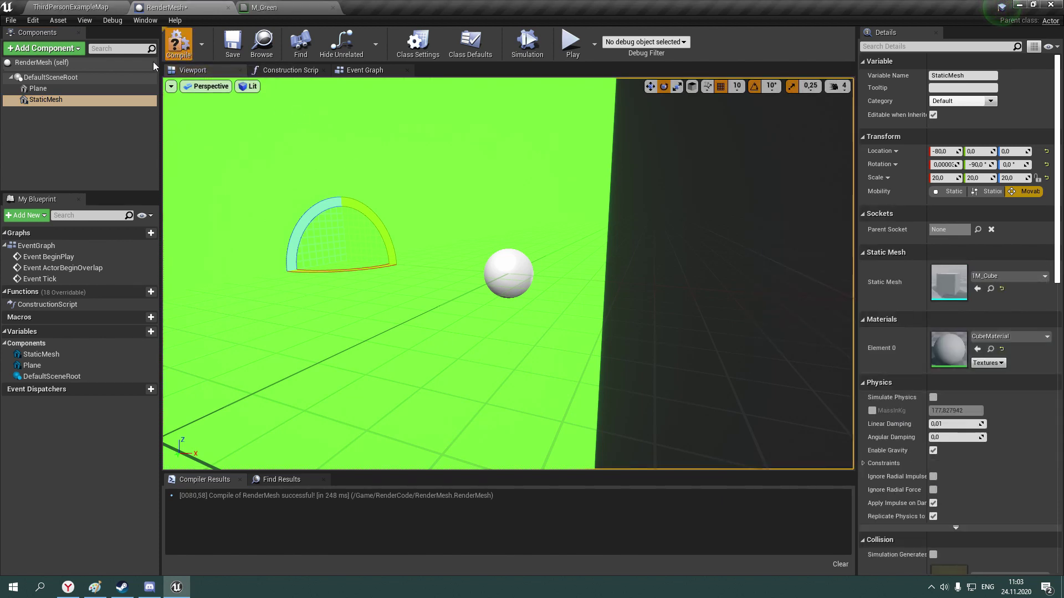
Set the cube's Location X to 0 and Scale to 1,1,1, then recompile
left_click(68, 103)
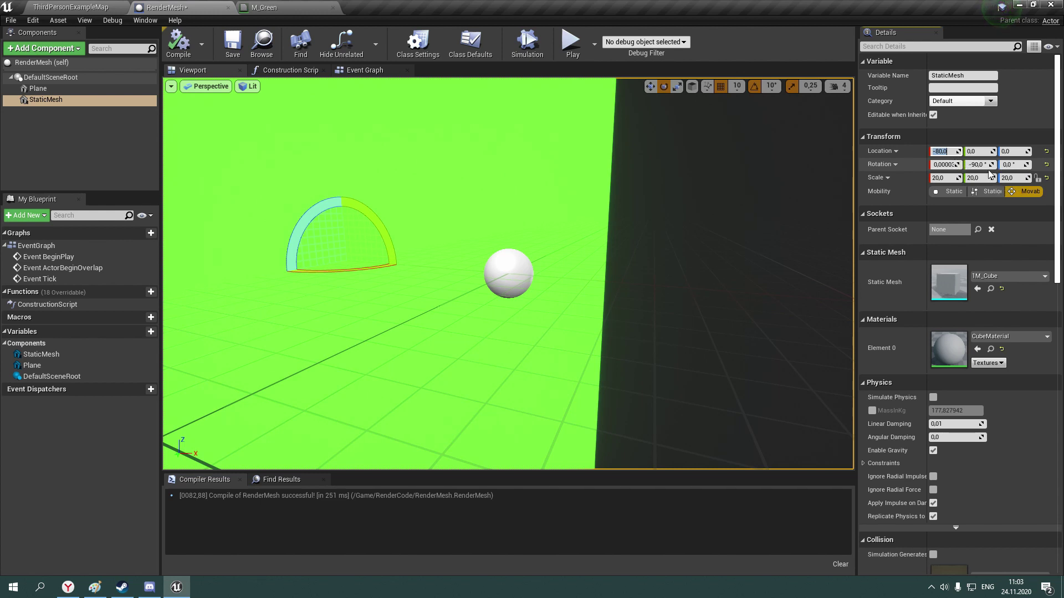
type("0")
key("Return")
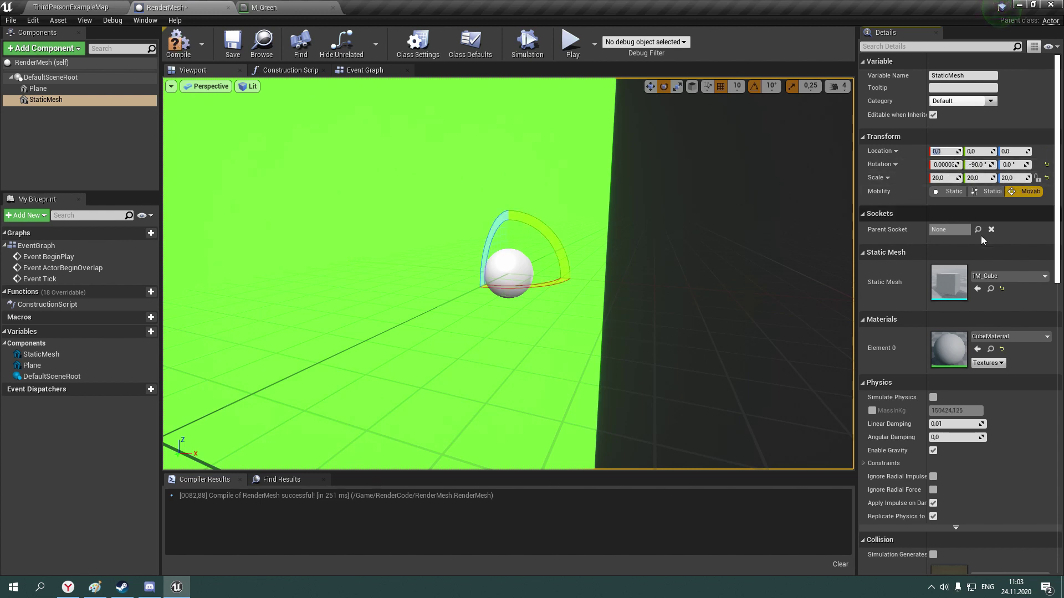
right_click_drag(555, 288, 471, 287)
right_click_drag(555, 288, 637, 287)
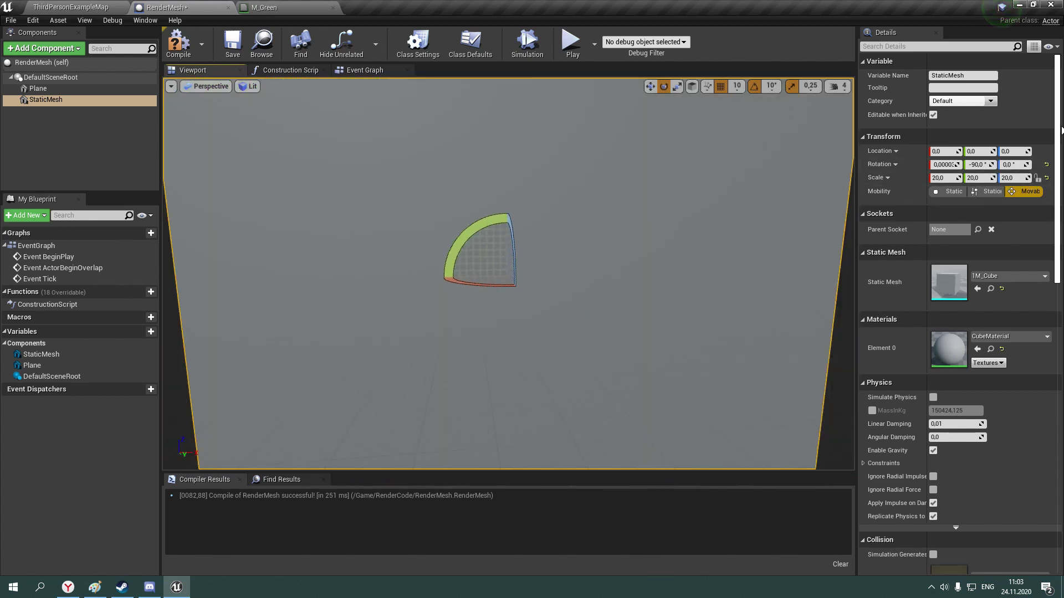
left_click(942, 178)
type("1")
key("Tab")
type("1")
key("Tab")
type("1")
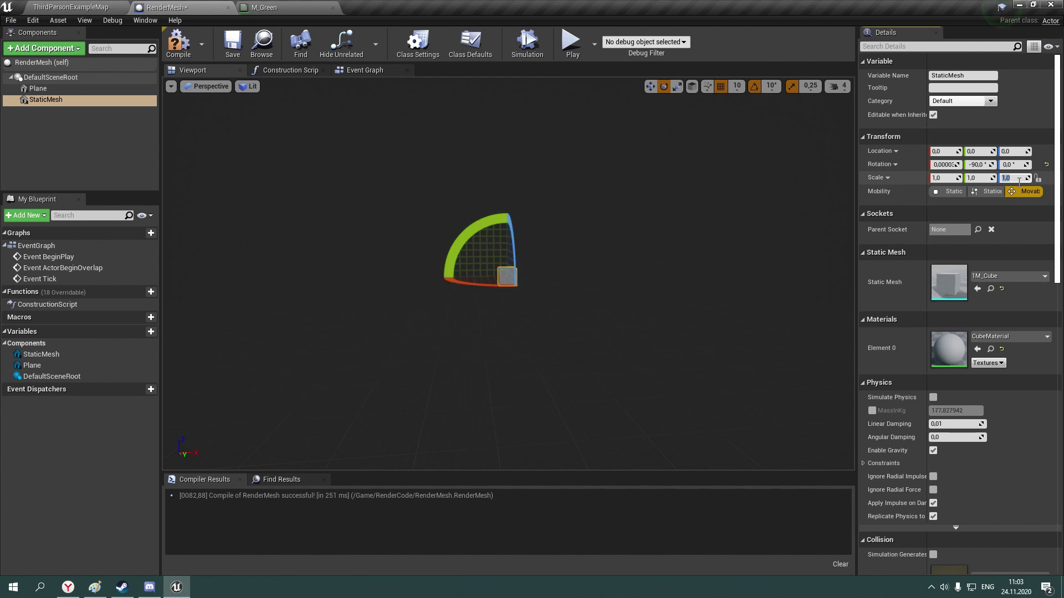
right_click_drag(641, 283, 721, 282)
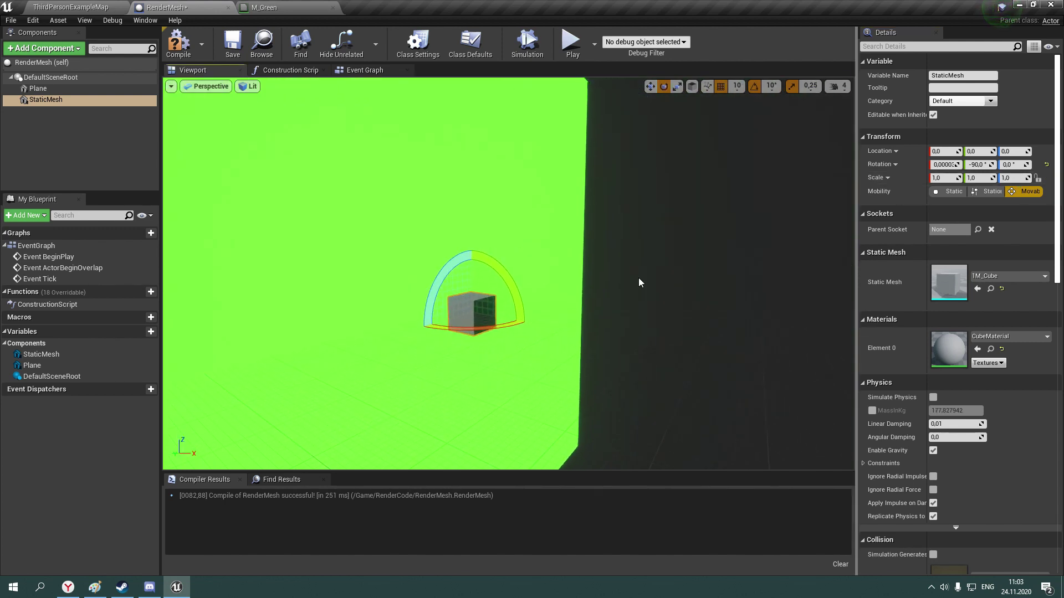
left_click(178, 44)
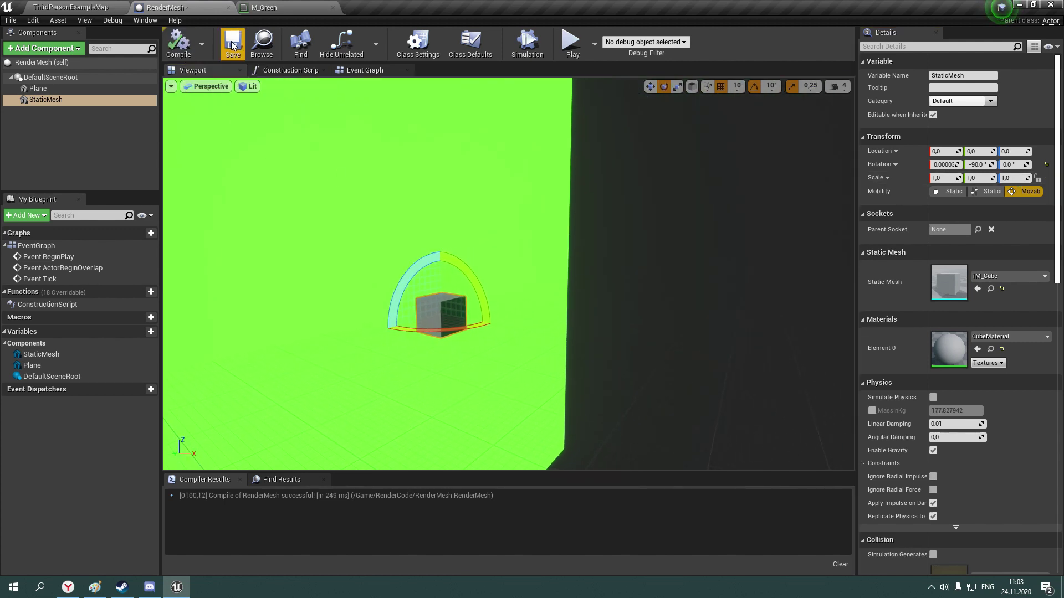
Add a Scene Capture Component 2D under StaticMesh with its default name
left_click(58, 49)
type("came")
key("BackSpace")
key("BackSpace")
key("BackSpace")
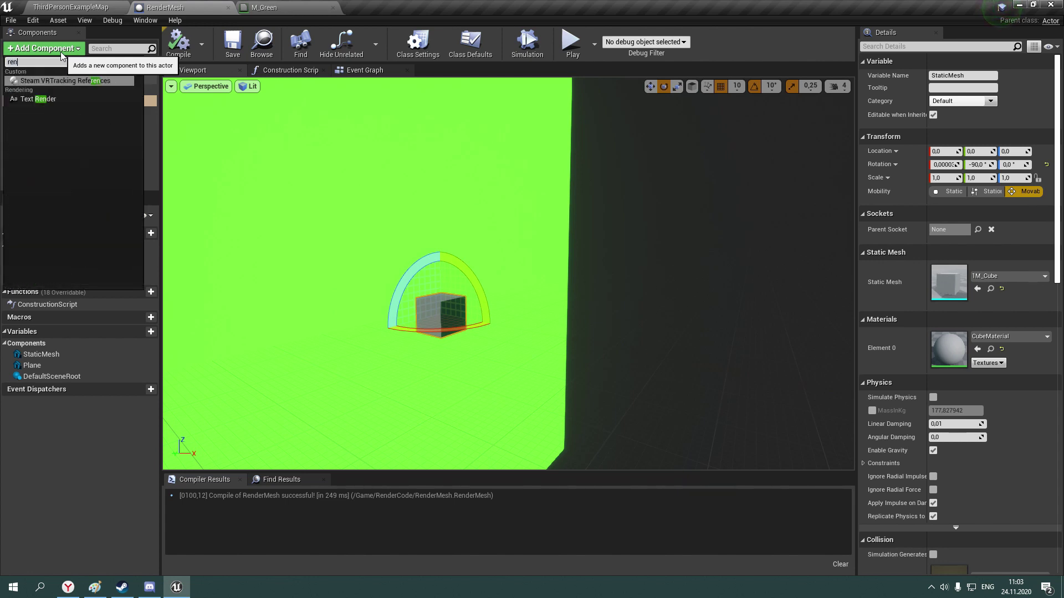
type("render")
key("BackSpace")
key("BackSpace")
key("BackSpace")
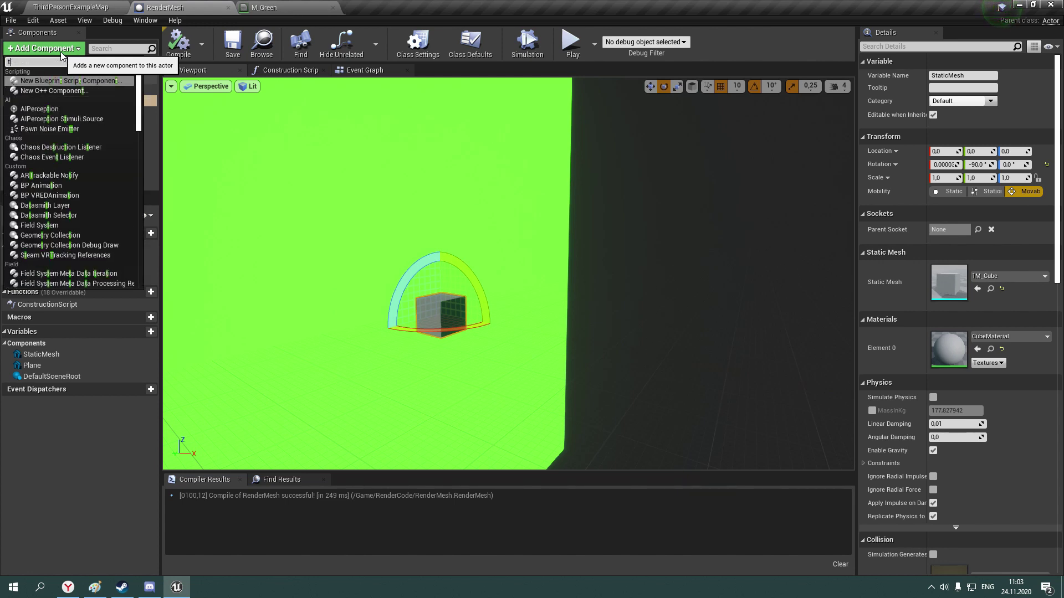
type("cvap")
key("BackSpace")
key("BackSpace")
key("BackSpace")
type("ap")
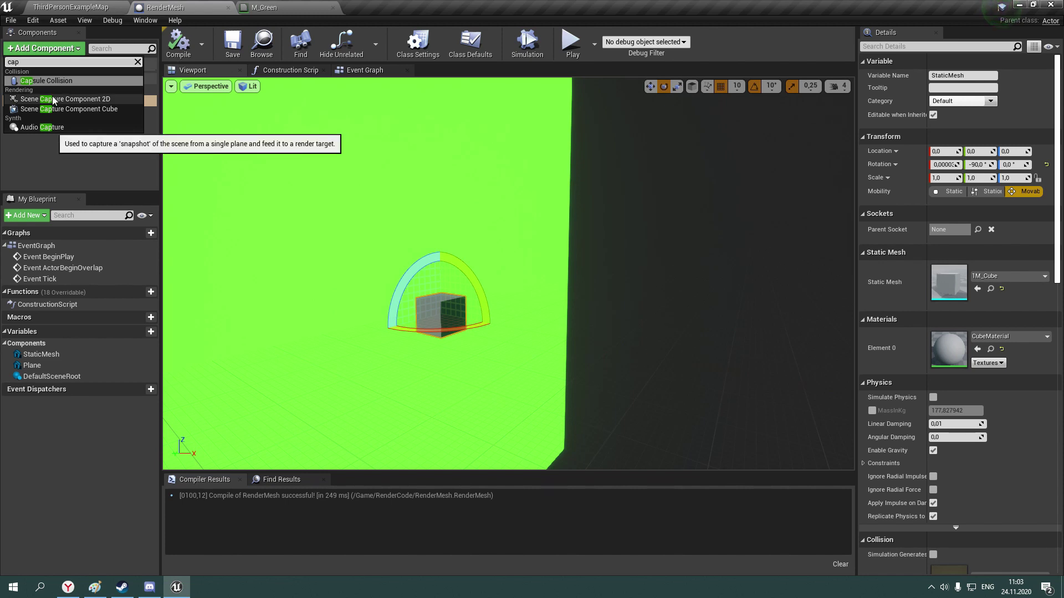
key("BackSpace")
key("BackSpace")
key("BackSpace")
type("sca")
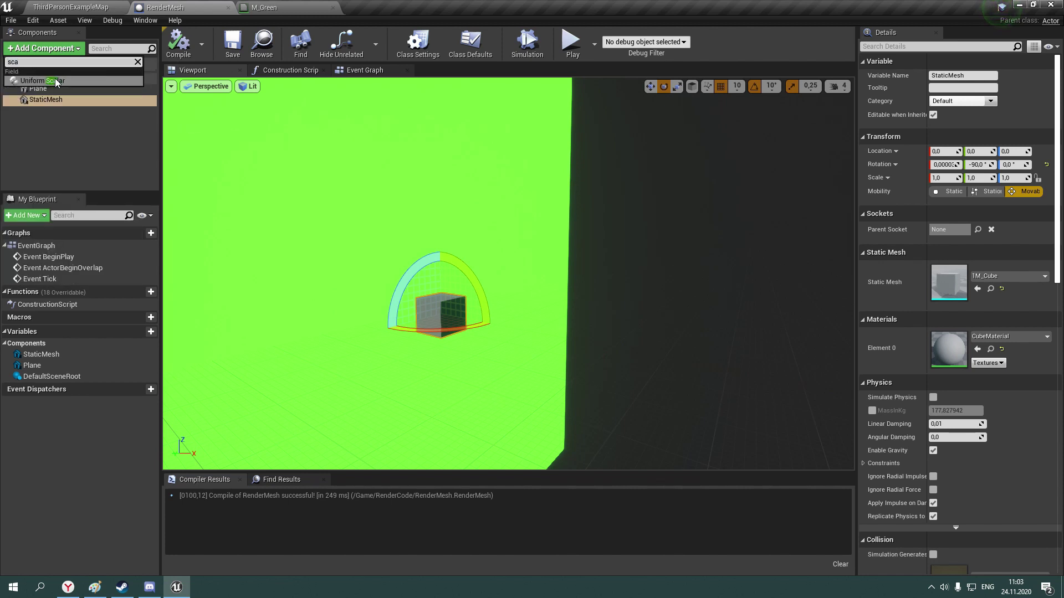
left_click(55, 81)
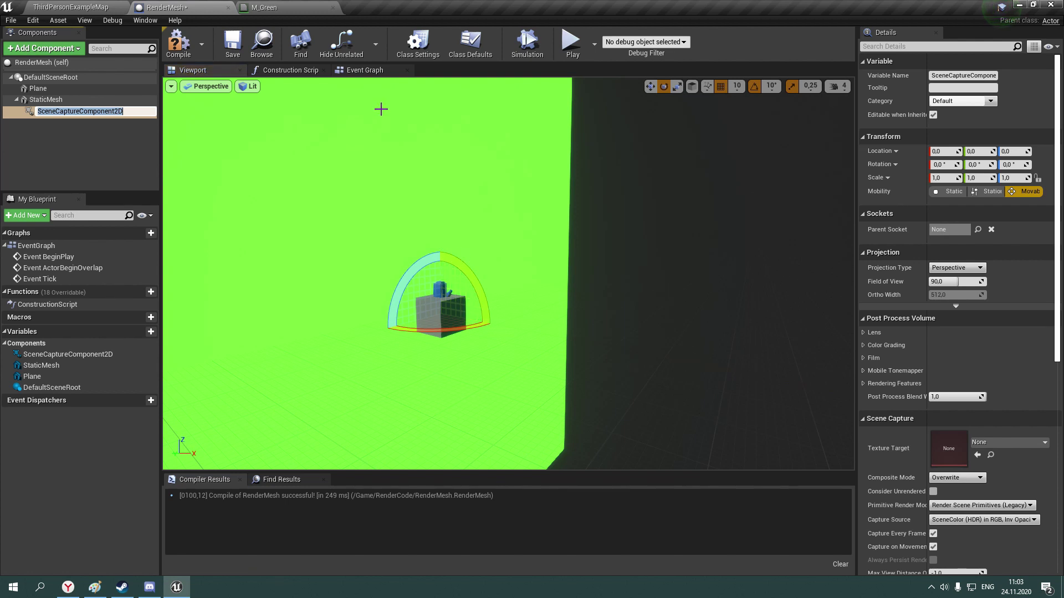
key("Return")
Pitch the scene capture to -90 and raise it to about Z 530 above the cube
left_click_drag(465, 278, 421, 332)
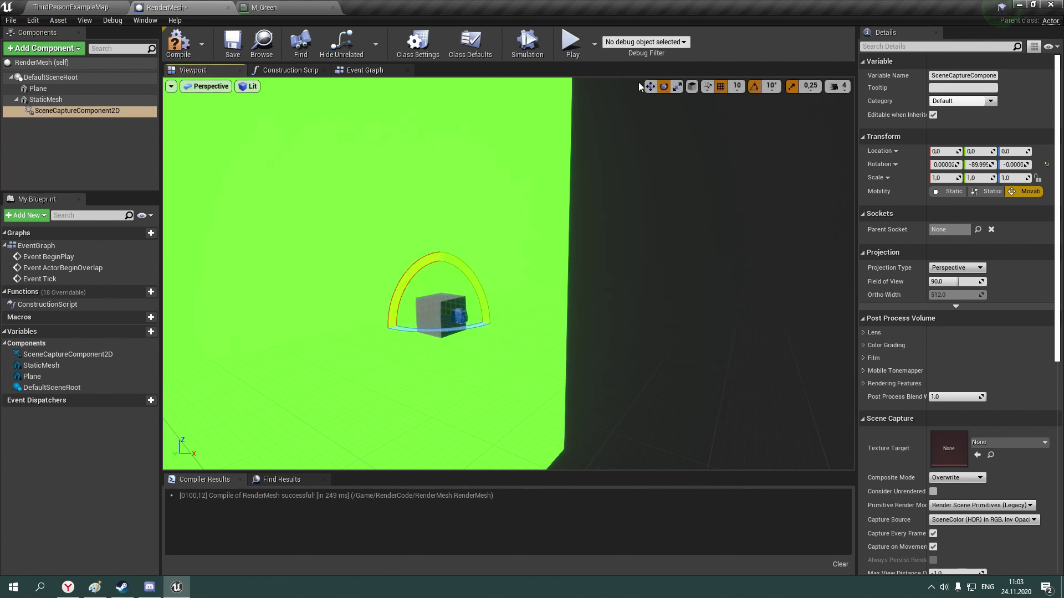
left_click(452, 327)
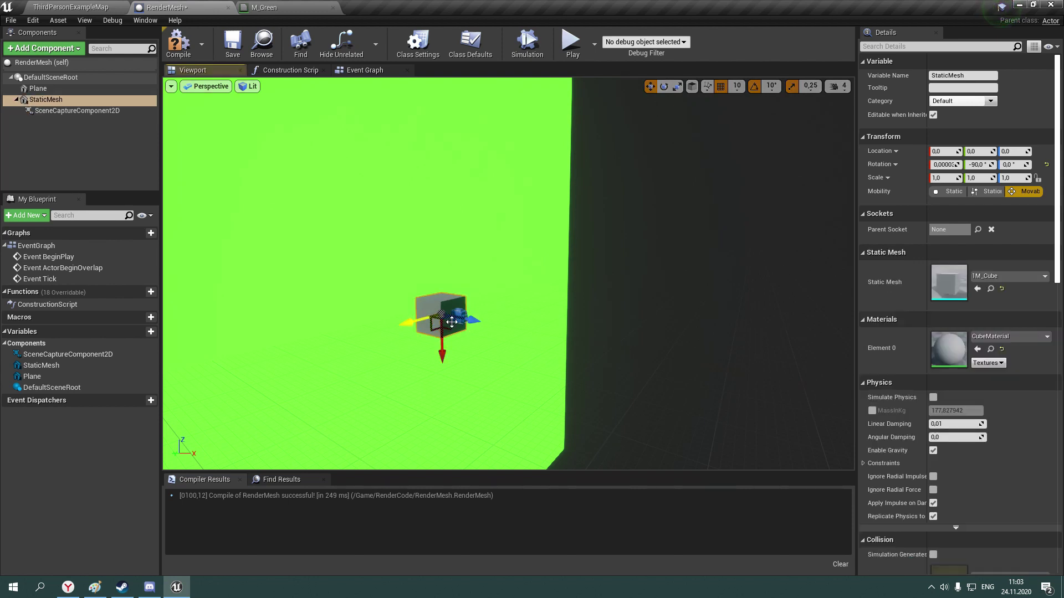
left_click(468, 321)
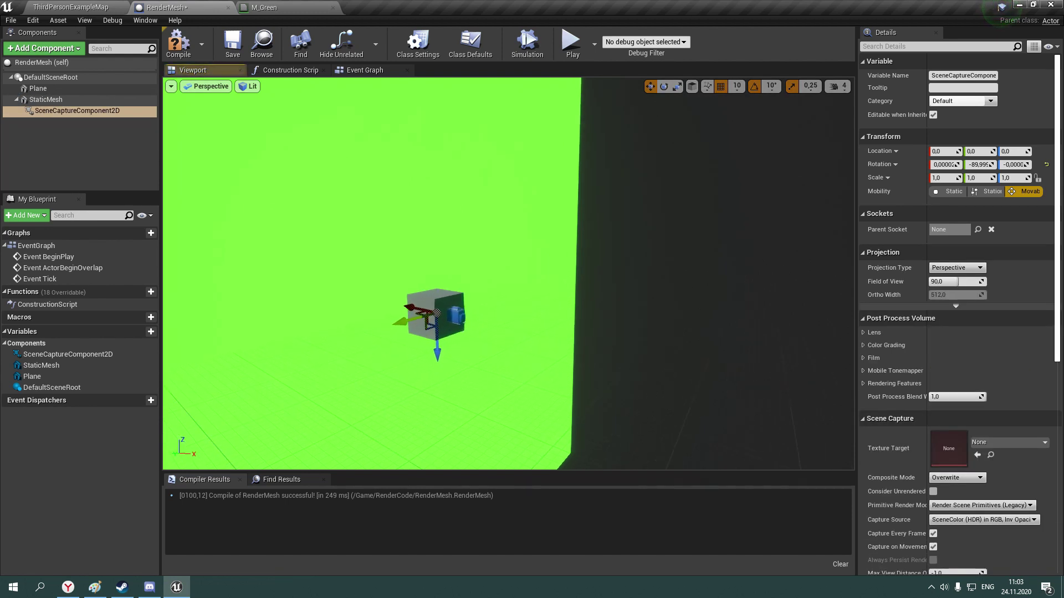
mouse_move(400, 323)
left_mouse_down()
mouse_move(599, 347)
mouse_move(587, 348)
left_mouse_up()
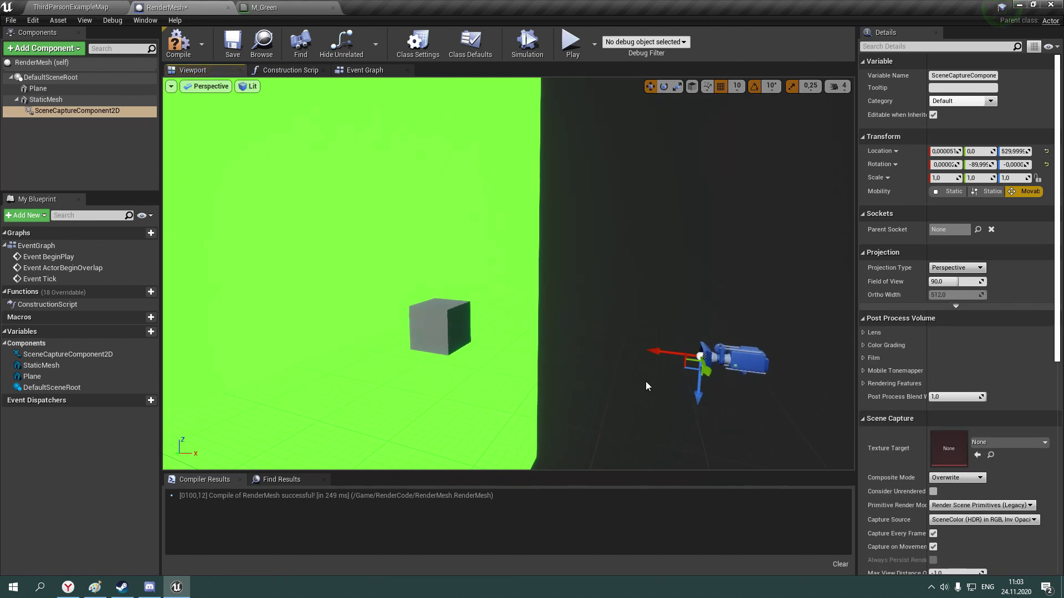
Set the scene capture's Projection Type to Orthographic
scroll(949, 477, "down", 3)
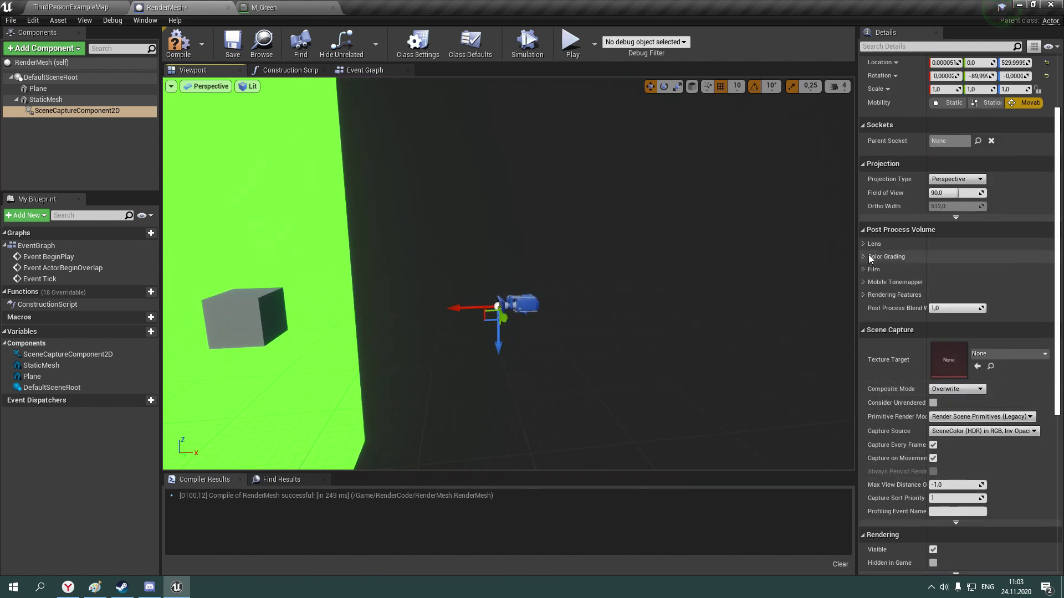
left_click(956, 179)
left_click(952, 198)
Create a new RT_Texture render target in RenderCode as the Texture Target, then compile
left_click(994, 349)
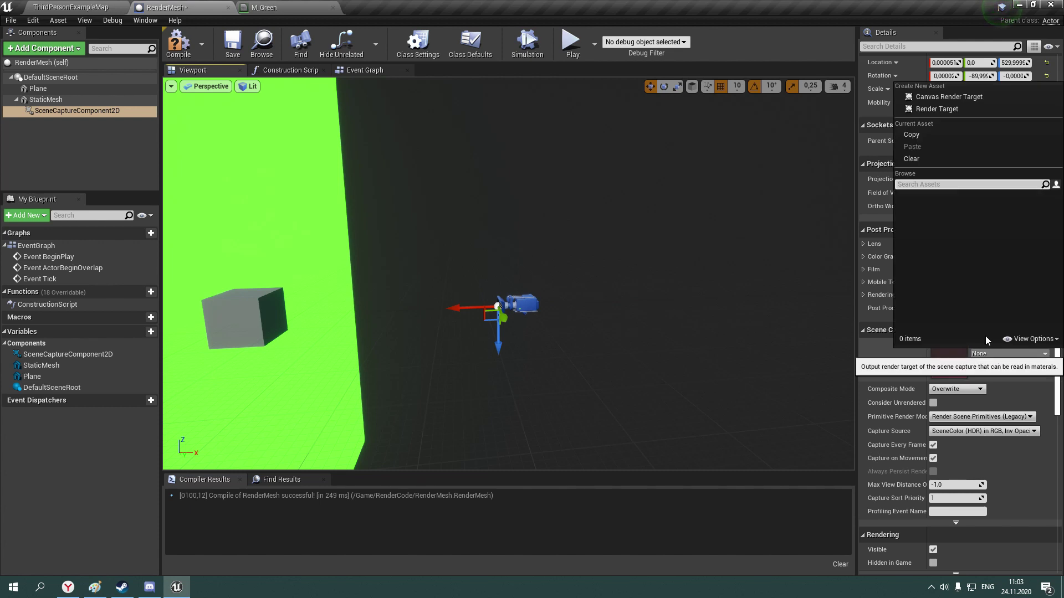
left_click(945, 110)
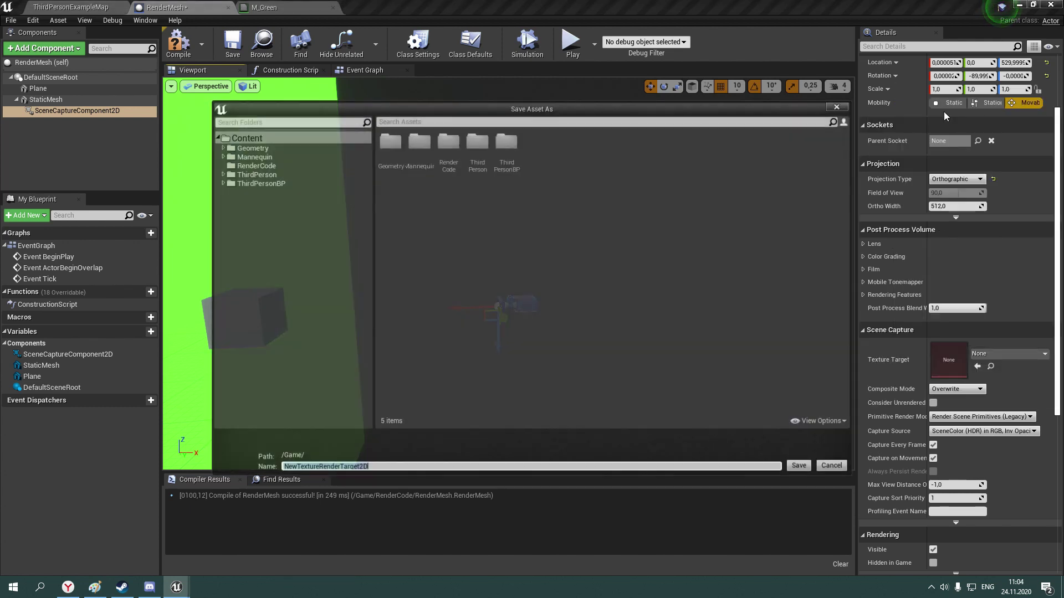
left_click(244, 167)
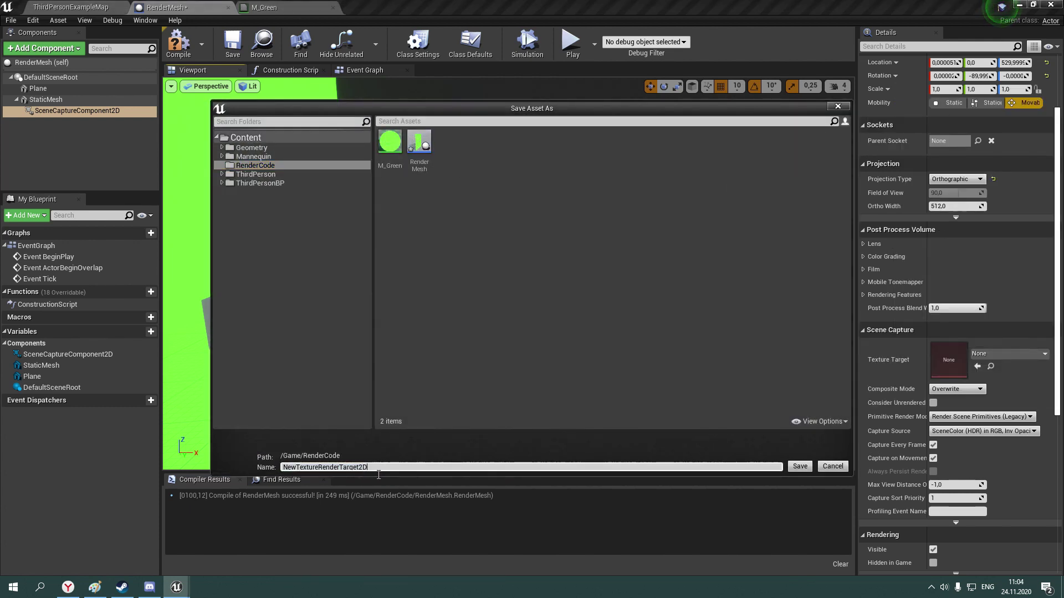
type("RT_TR")
key("BackSpace")
type("exture")
key("Return")
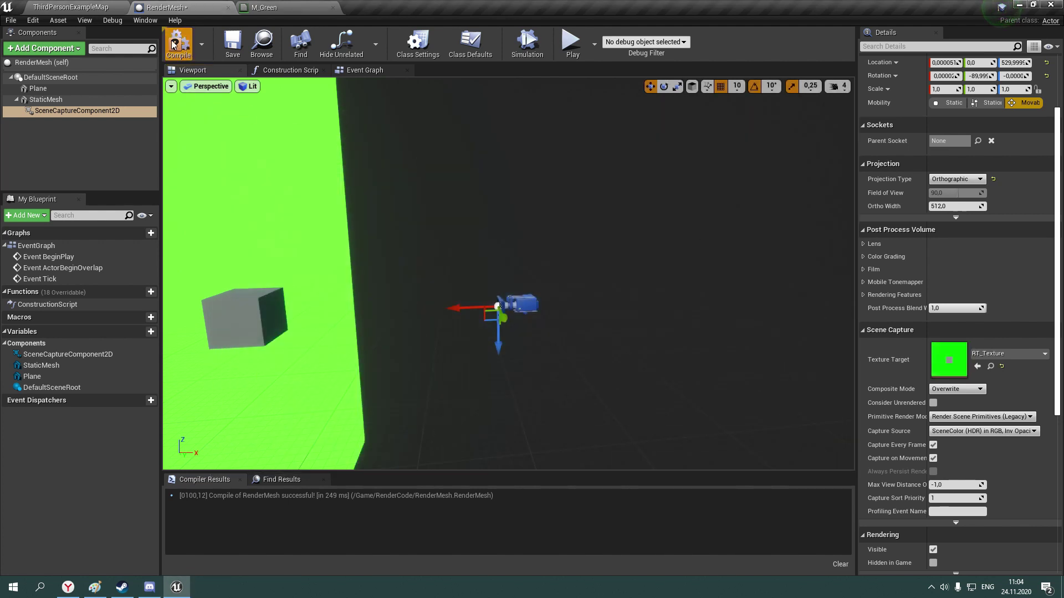
left_click(173, 45)
Save the RenderMesh blueprint and return to its viewport
left_click(232, 42)
left_click(364, 70)
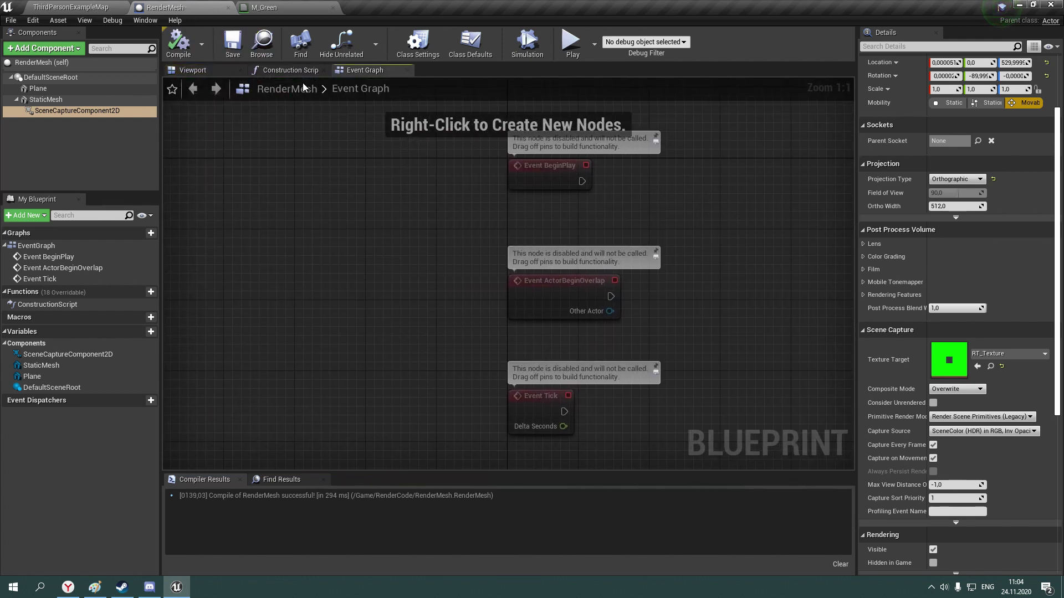
left_click(206, 70)
Place a RenderMesh actor in ThirdPersonExampleMap and slide it along X to a wall corner
left_click(82, 6)
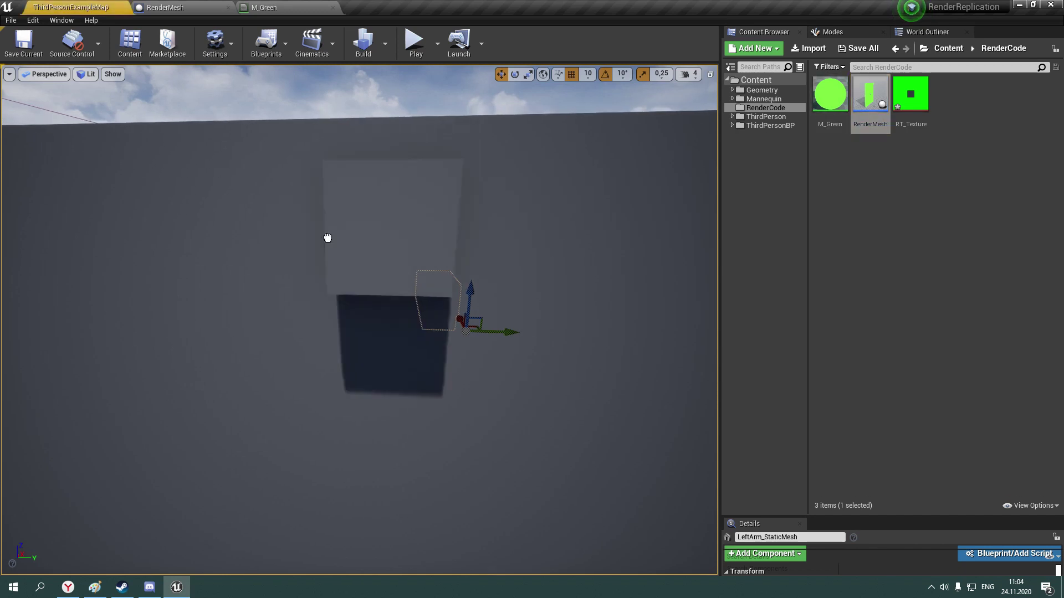
left_click_drag(870, 94, 327, 237)
left_click_drag(506, 286, 111, 296)
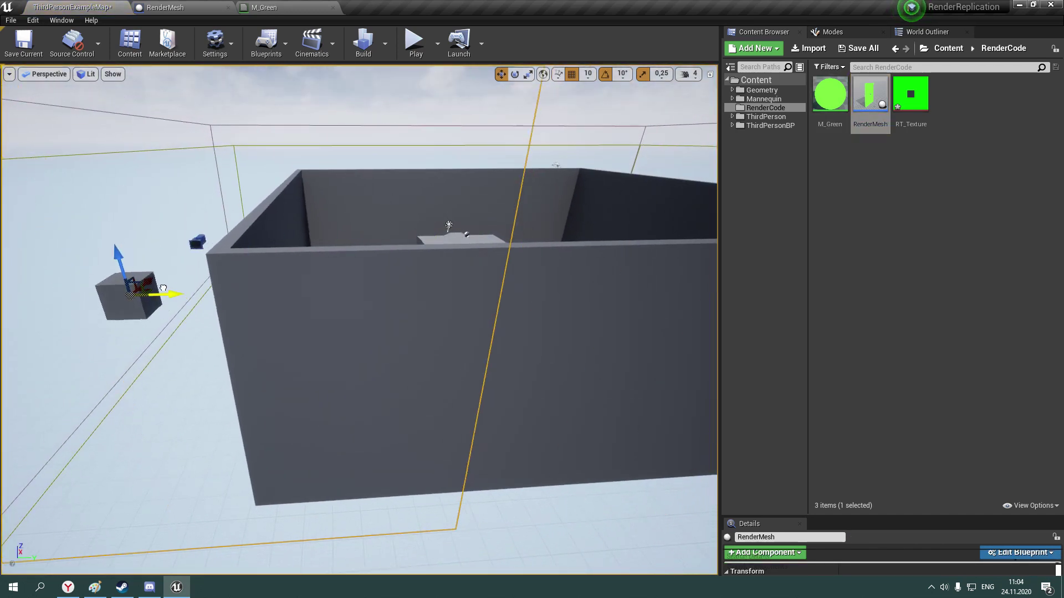
right_click_drag(110, 297, 482, 291)
left_click_drag(480, 292, 537, 267, "alt")
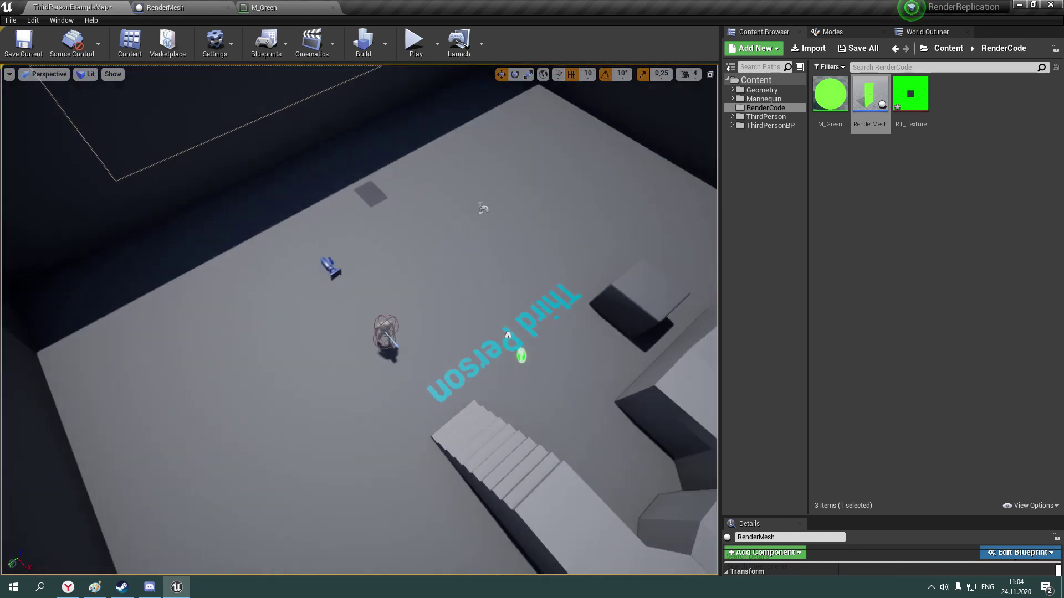
Save all content, then create a new material named M_RednderMaterial in RenderCode
left_click(842, 49)
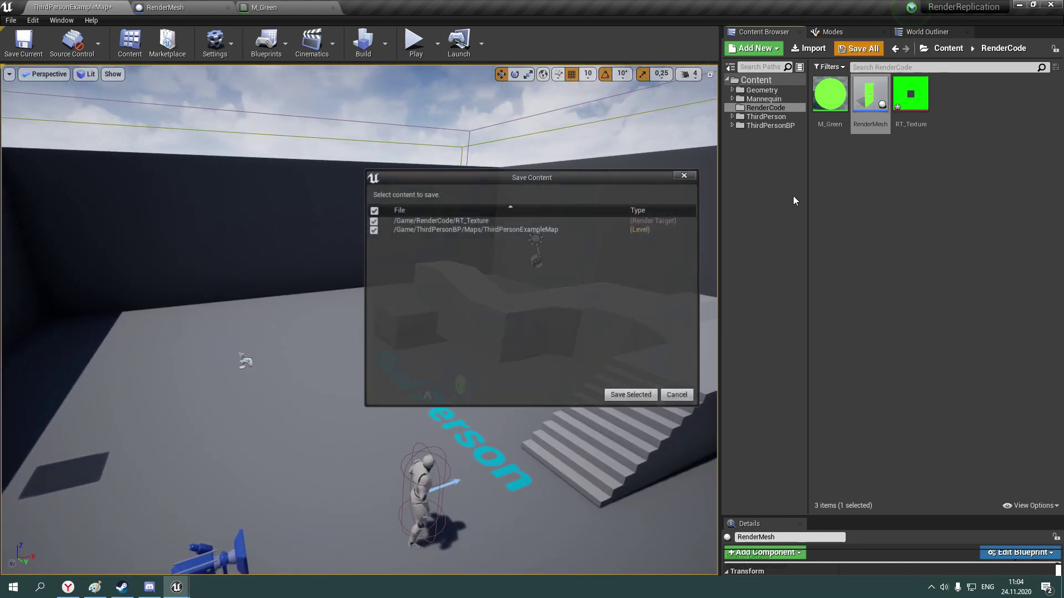
key("Return")
right_click(859, 157)
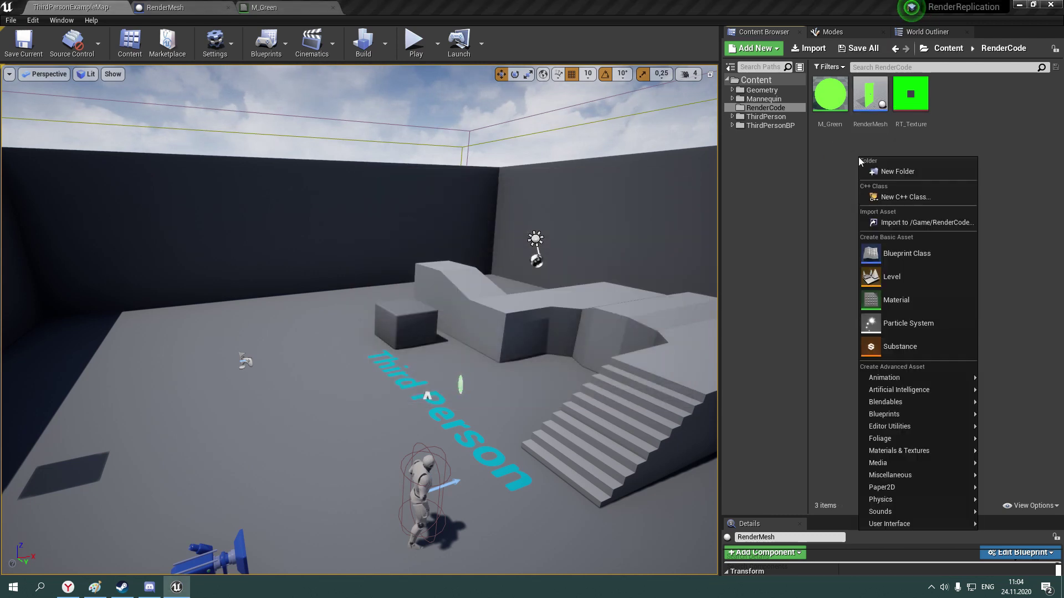
left_click(902, 302)
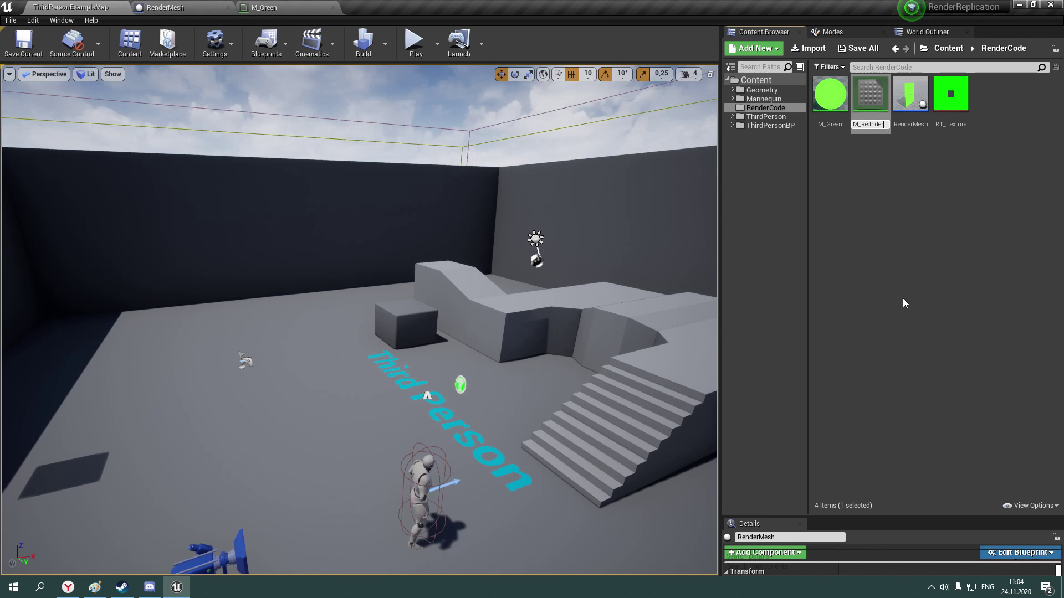
type("rial")
key("Return")
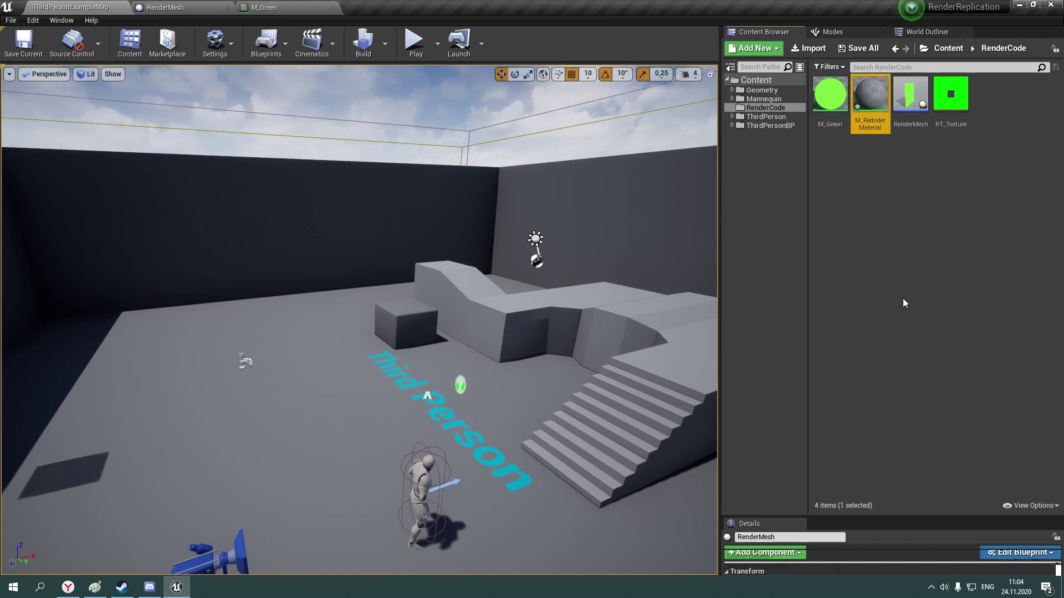
left_click(947, 159)
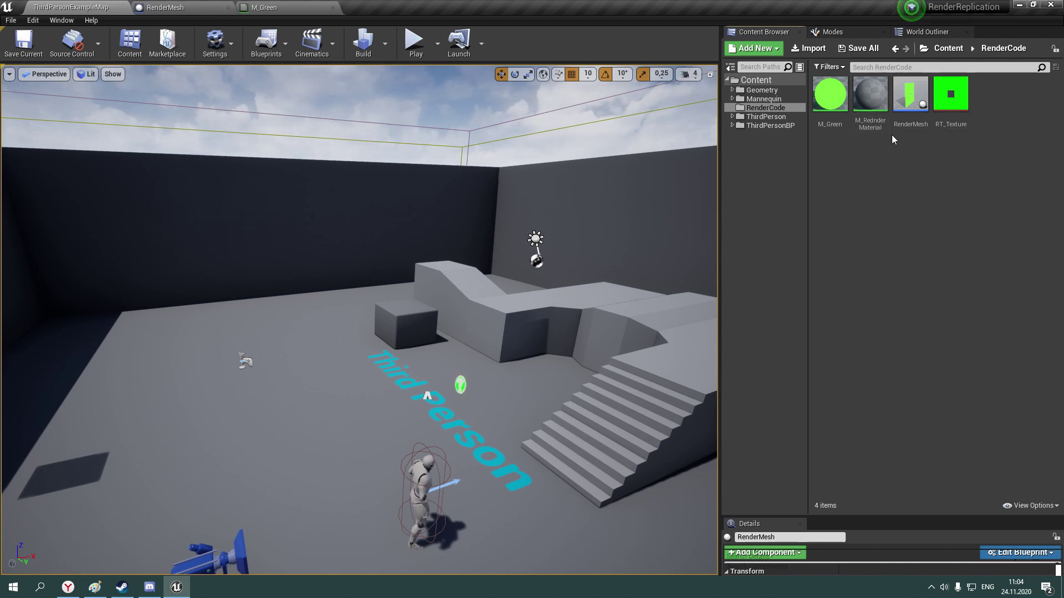
Open M_RednderMaterial and add RT_Texture as a Texture Sample node
double_click(870, 97)
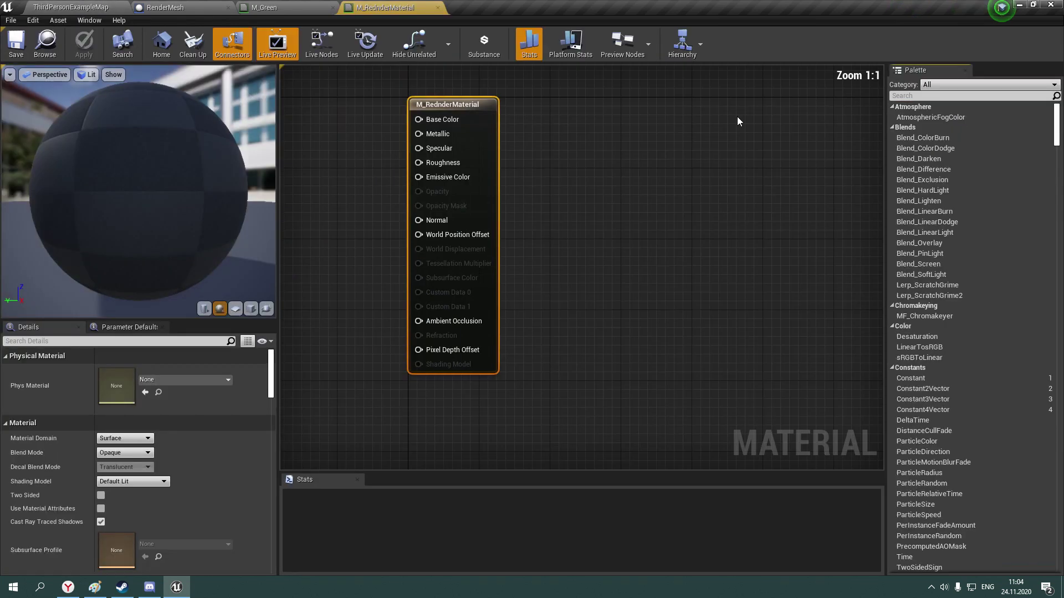
left_click(71, 7)
mouse_move(951, 94)
left_mouse_down()
mouse_move(430, 31)
mouse_move(591, 149)
mouse_move(536, 164)
left_mouse_up()
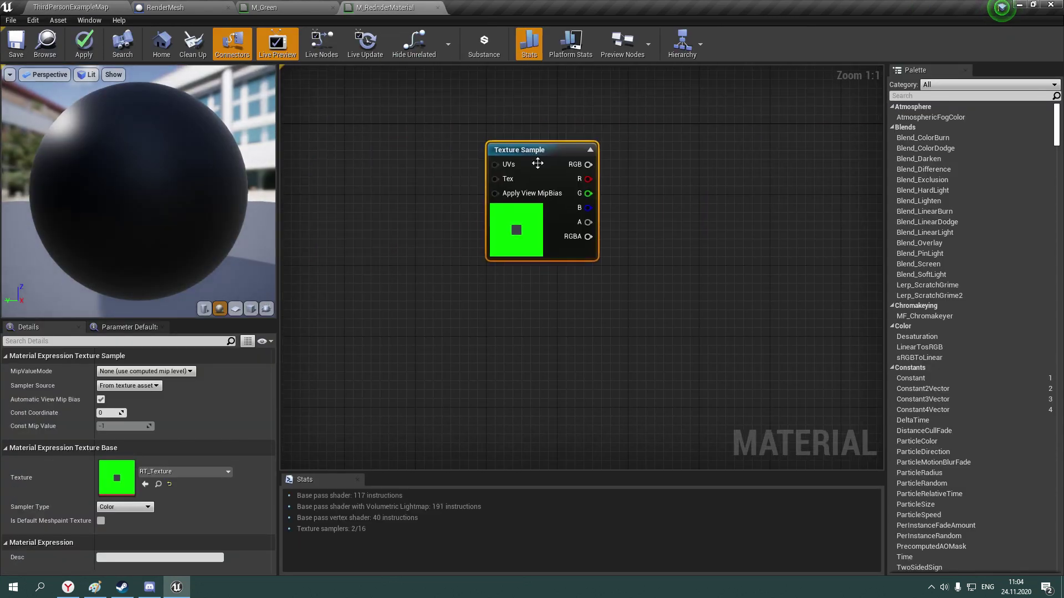
left_click(519, 200)
scroll(435, 204, "down", 1)
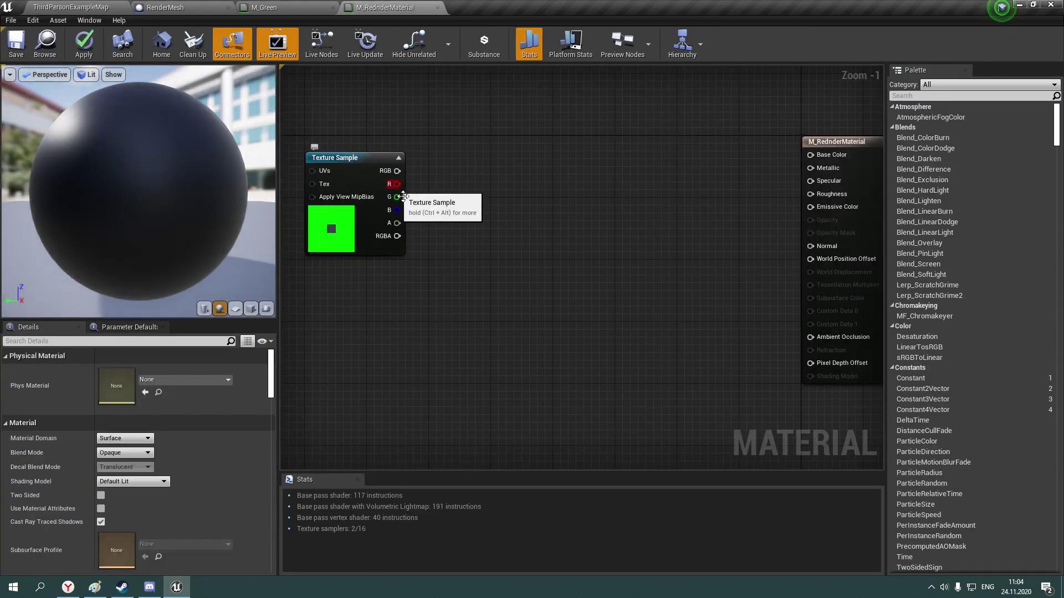
Add two Subtract nodes wired from the texture's G, R and B channels
left_click_drag(396, 198, 458, 206)
scroll(452, 207, "up", 1)
type("-")
key("Return")
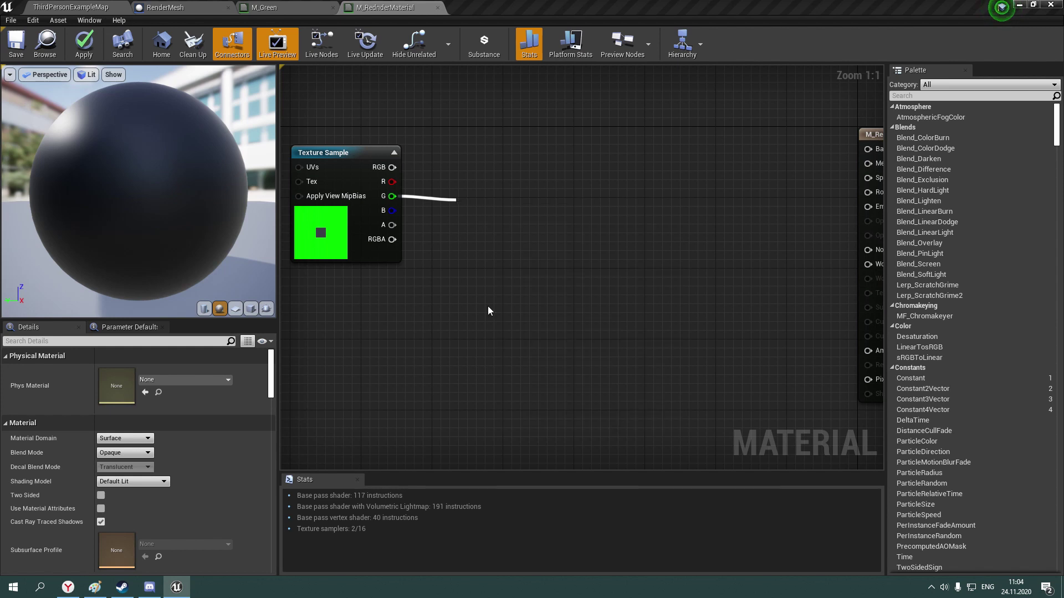
mouse_move(392, 181)
left_mouse_down()
mouse_move(463, 236)
mouse_move(456, 258)
left_mouse_up()
type("-")
left_click(488, 367)
left_click_drag(392, 211, 463, 294)
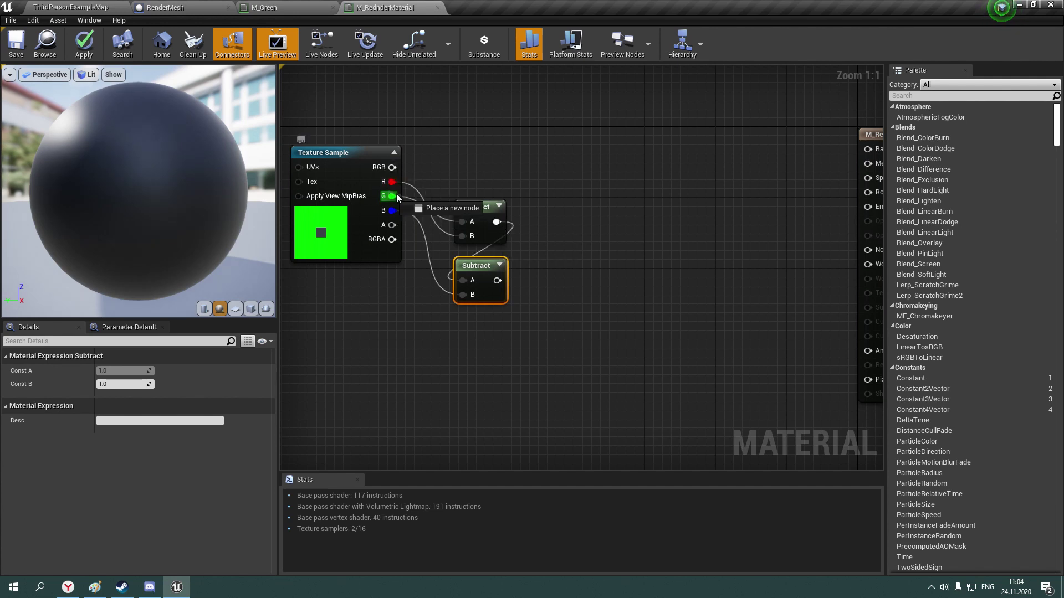
Add an If node fed by the second Subtract and compared against a Constant 0.1
left_click_drag(391, 196, 605, 200)
type("if")
key("Return")
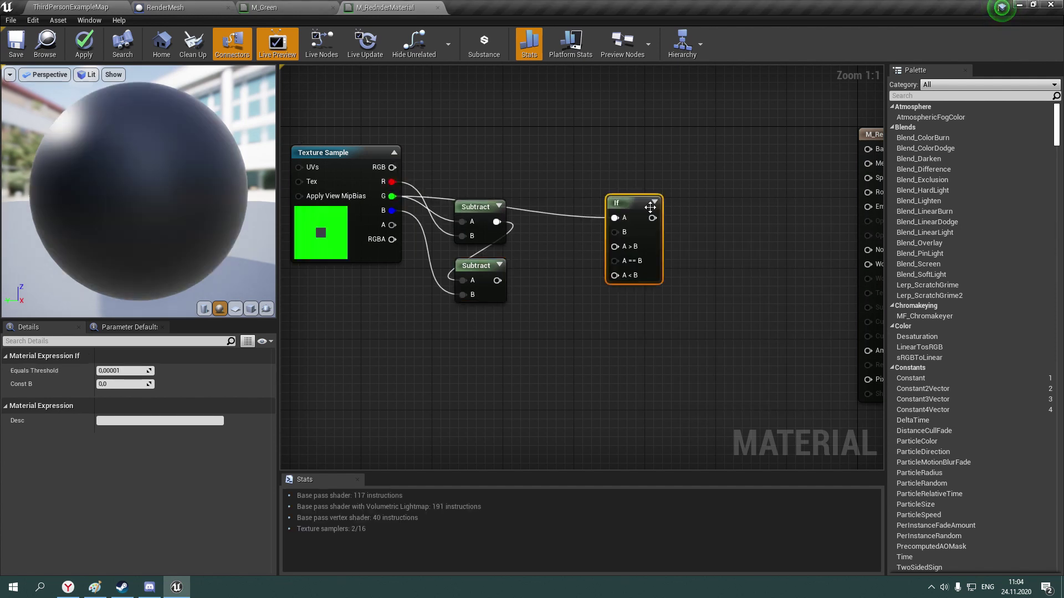
left_click_drag(605, 200, 547, 175)
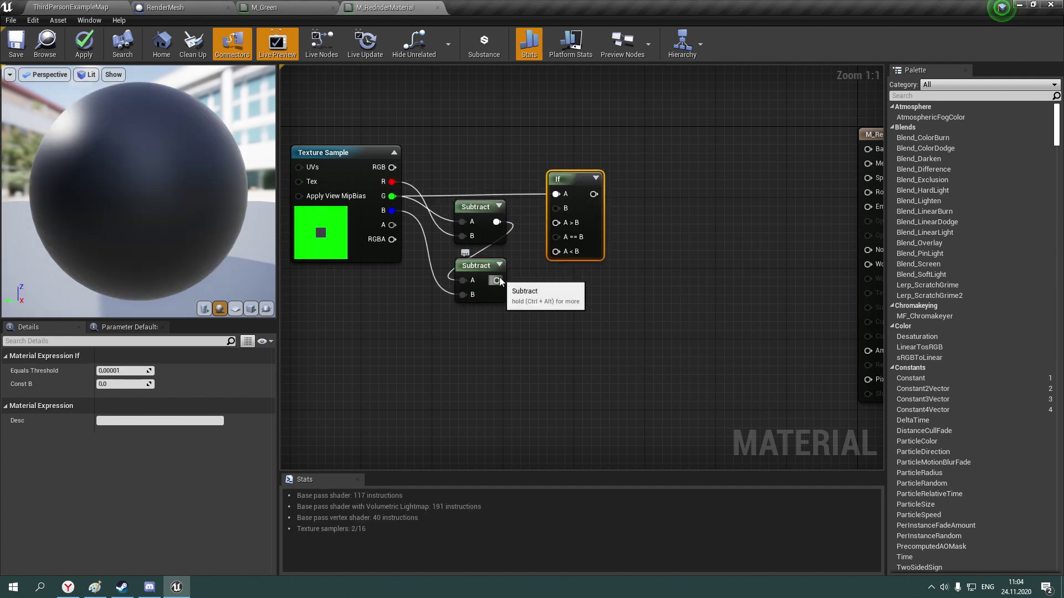
mouse_move(497, 281)
left_mouse_down()
mouse_move(556, 194)
mouse_move(566, 276)
mouse_move(518, 311)
mouse_move(469, 324)
left_mouse_up()
type("const")
key("Return")
type("1")
key("Return")
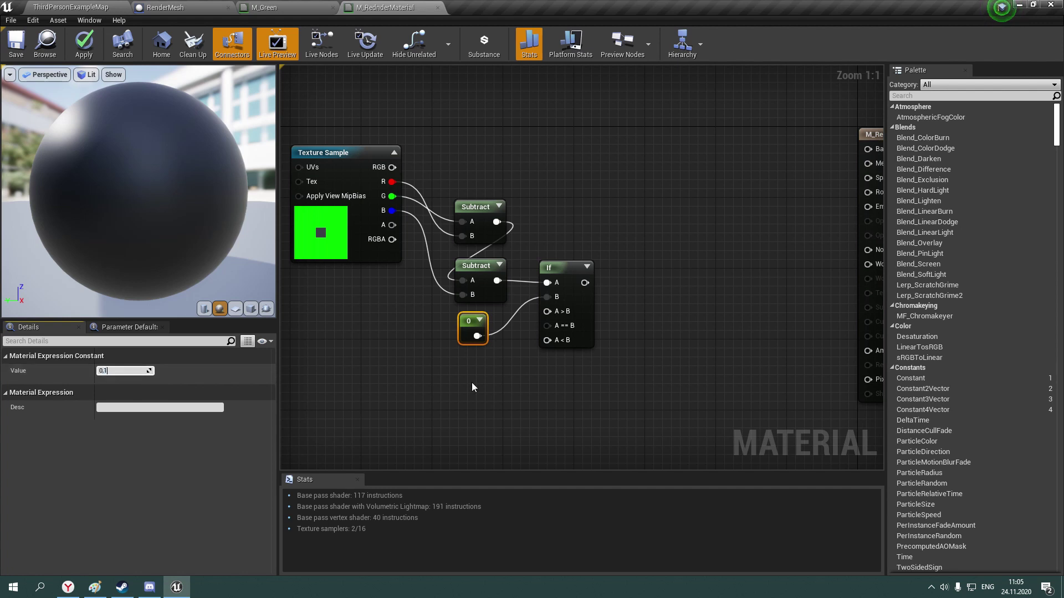
left_click(498, 380)
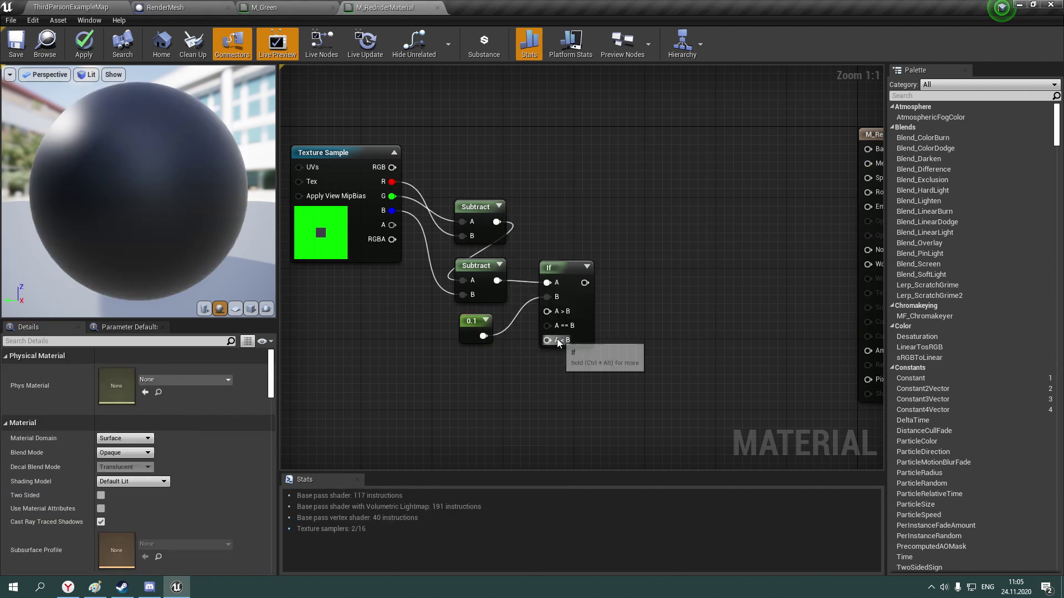
Add two Constant 0 nodes for the If outputs and wire out from the If result
mouse_move(557, 341)
left_mouse_down()
mouse_move(480, 397)
mouse_move(478, 367)
mouse_move(547, 312)
left_mouse_up()
type("const")
key("Return")
key("ctrl+w")
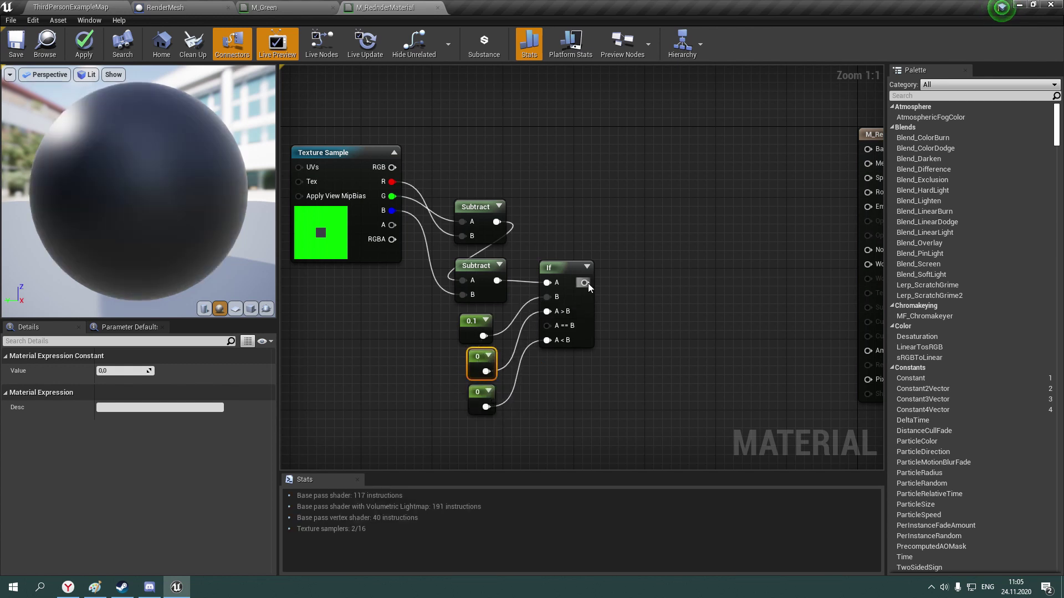
right_click_drag(588, 287, 421, 287)
left_click_drag(417, 282, 543, 247)
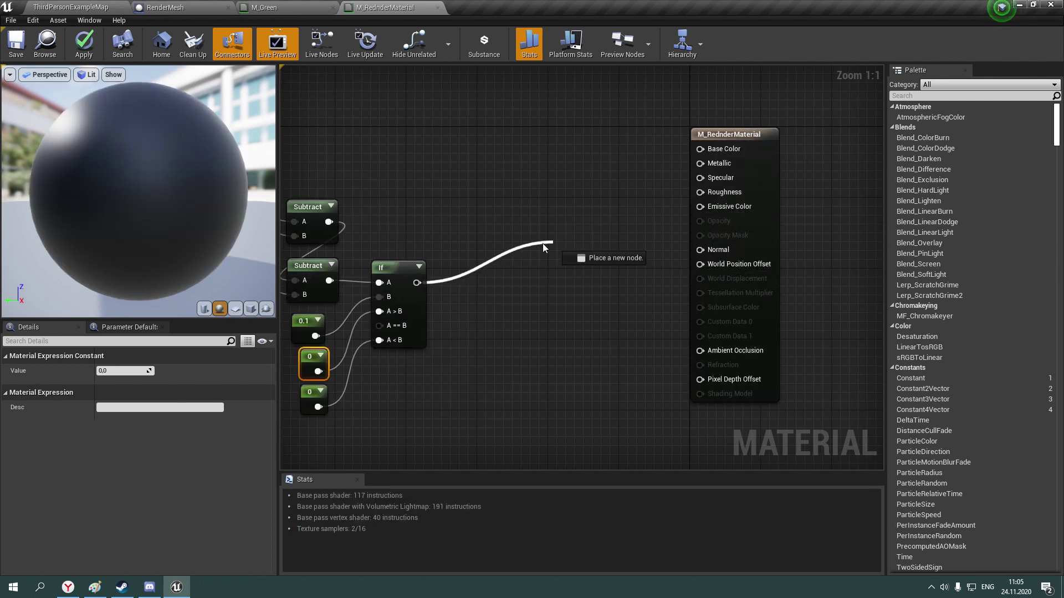
Connect the If output to Opacity and the texture's RGB to Base Color
mouse_move(543, 248)
right_mouse_down()
mouse_move(755, 238)
mouse_move(659, 281)
right_mouse_up()
left_click_drag(532, 317, 831, 256)
left_click_drag(339, 201, 815, 183)
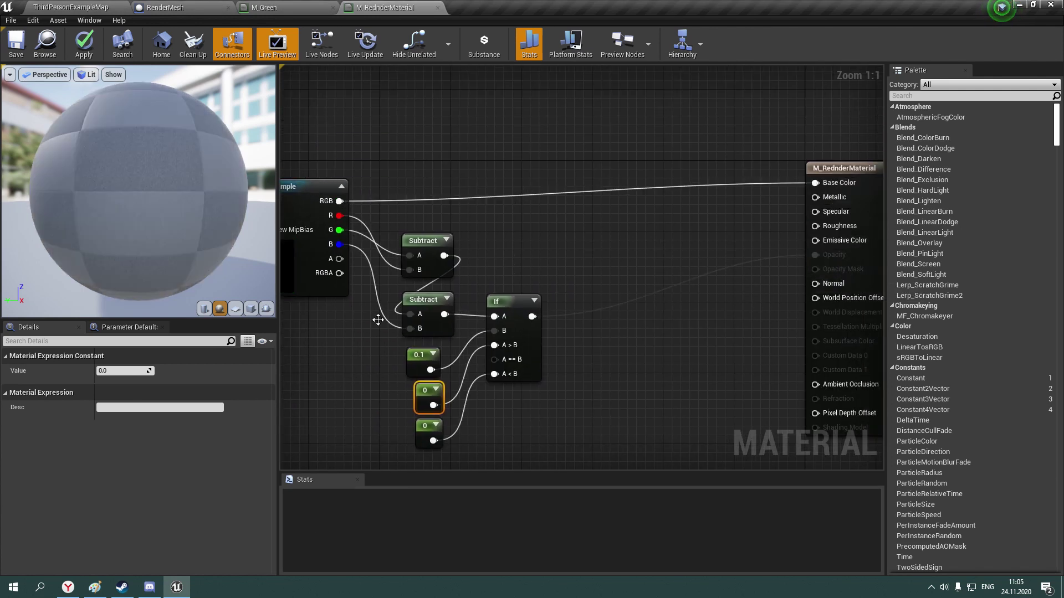
Switch the material's Blend Mode to Translucent
left_click(357, 347)
left_click(125, 453)
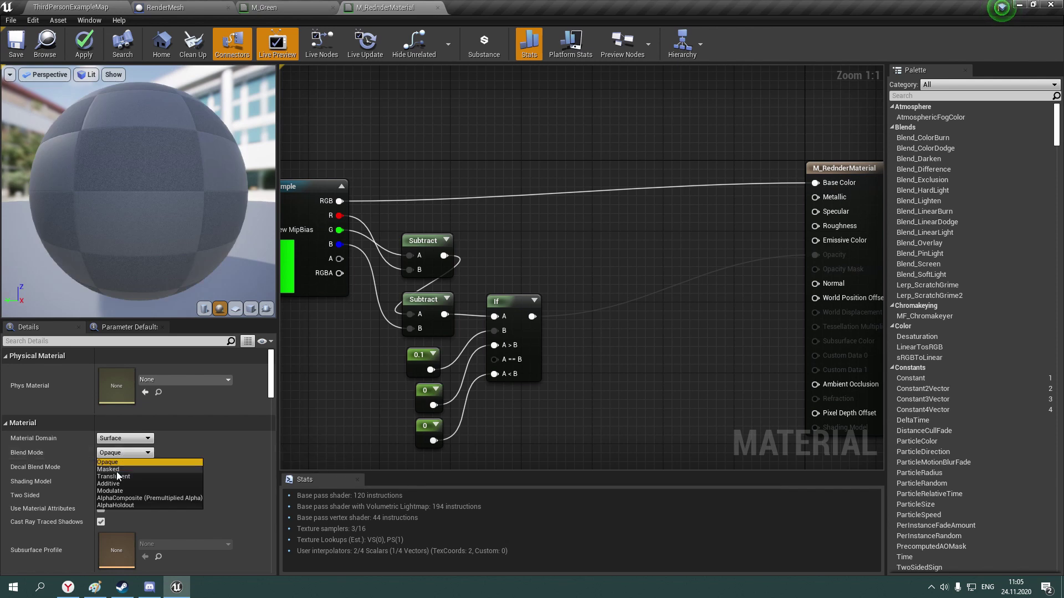
left_click(119, 477)
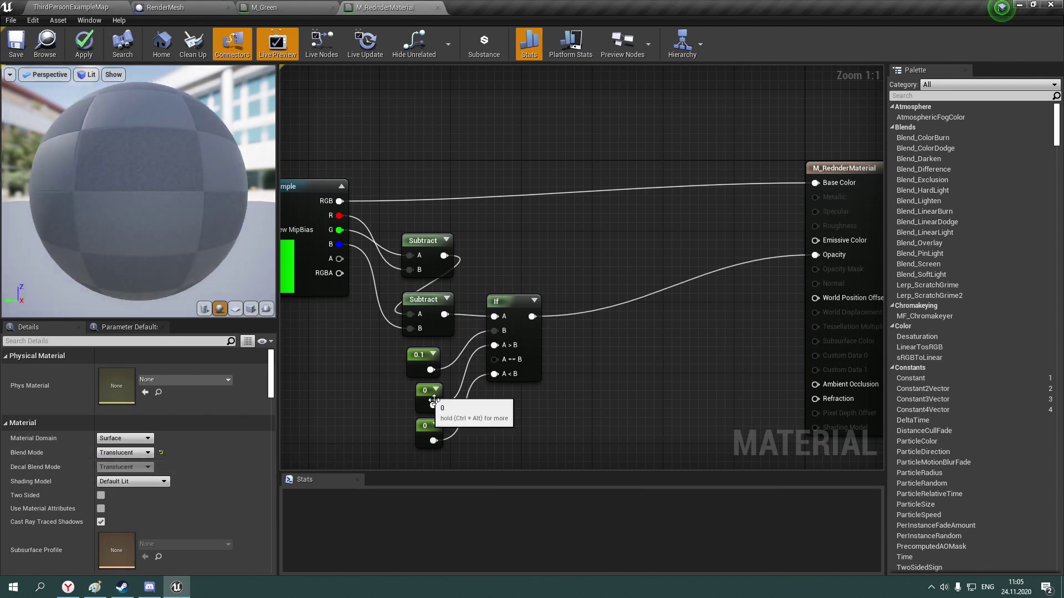
right_click_drag(380, 372, 410, 365)
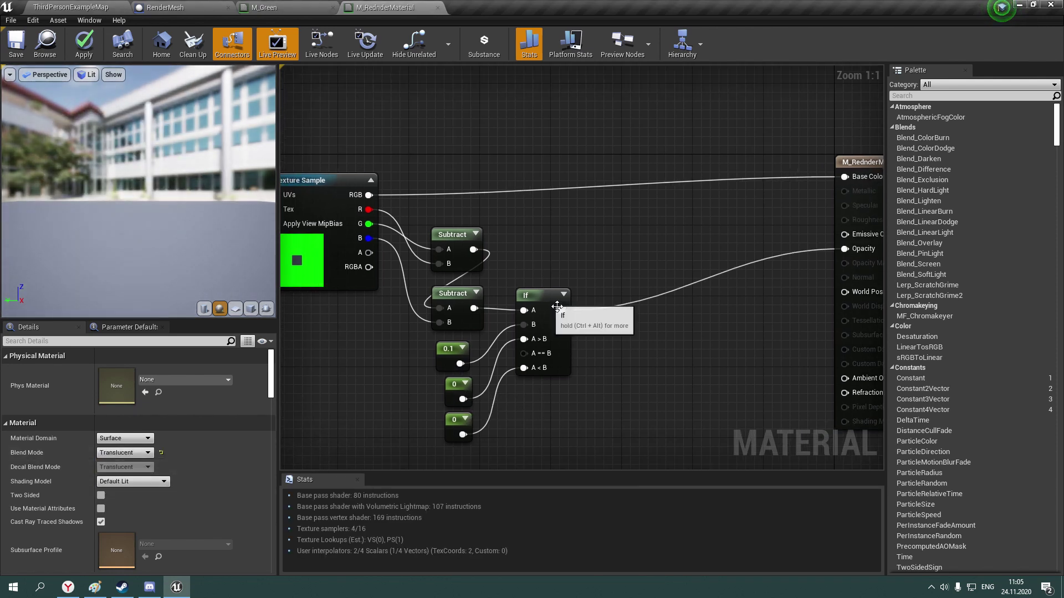
left_click(577, 355)
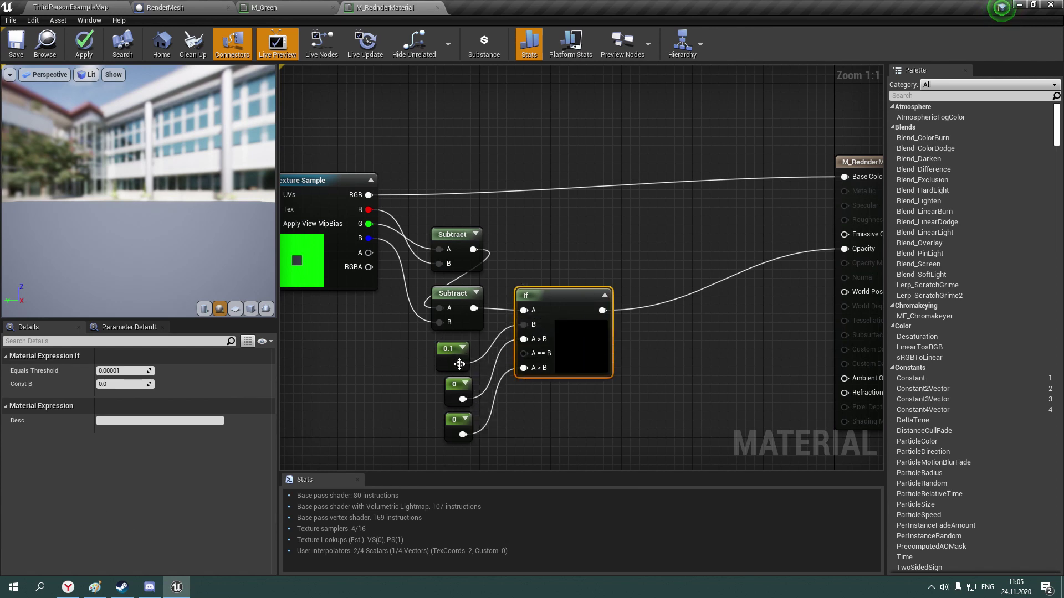
Set the first Constant node's value to 1 and apply the material
left_click(454, 394)
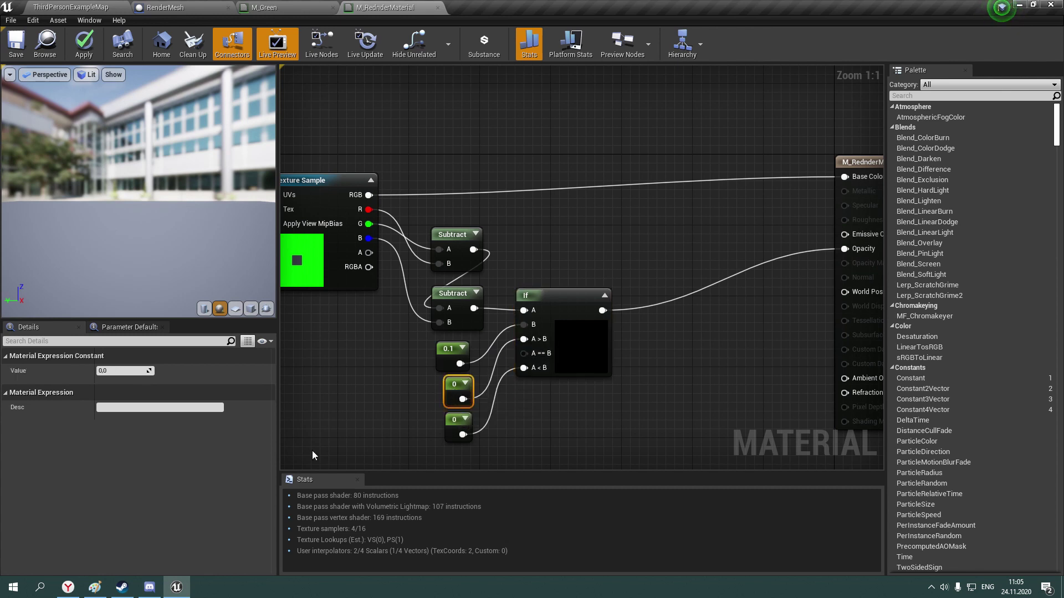
left_click(122, 370)
type("1")
key("Return")
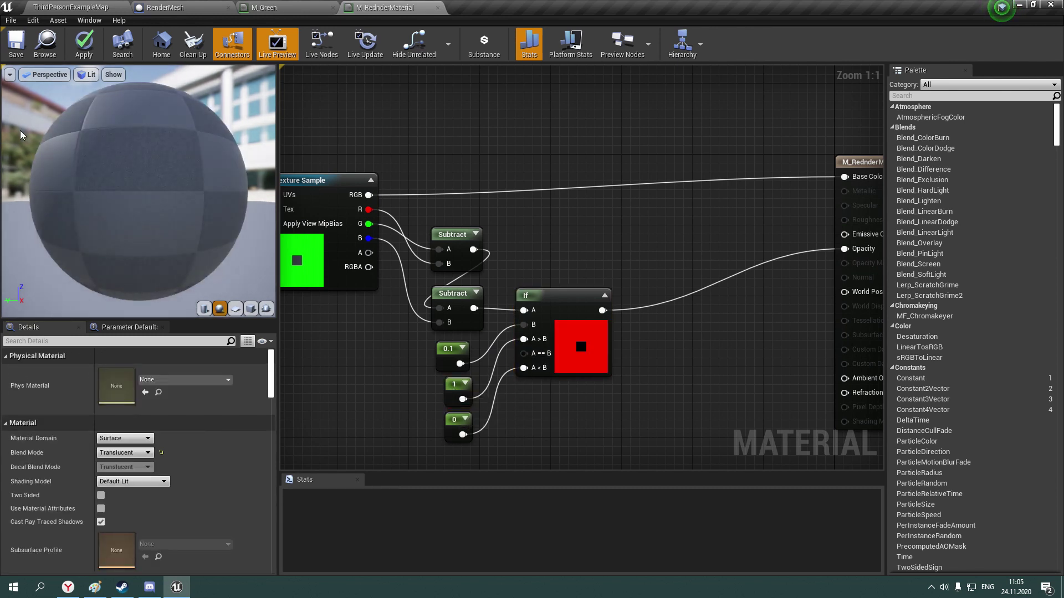
left_click(79, 49)
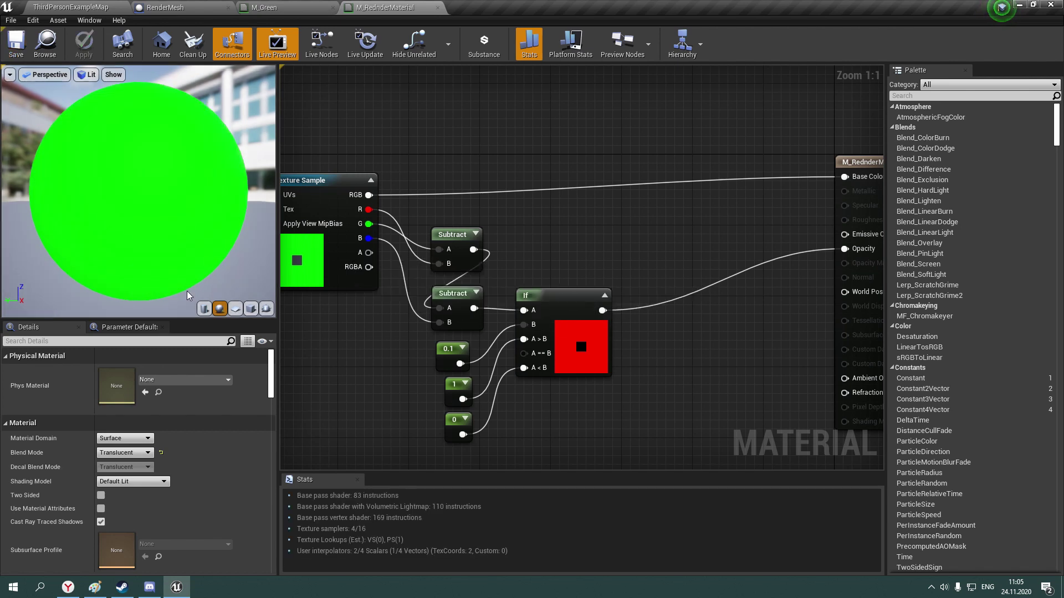
Add a 1-x (OneMinus) node fed from the If output
left_click(235, 308)
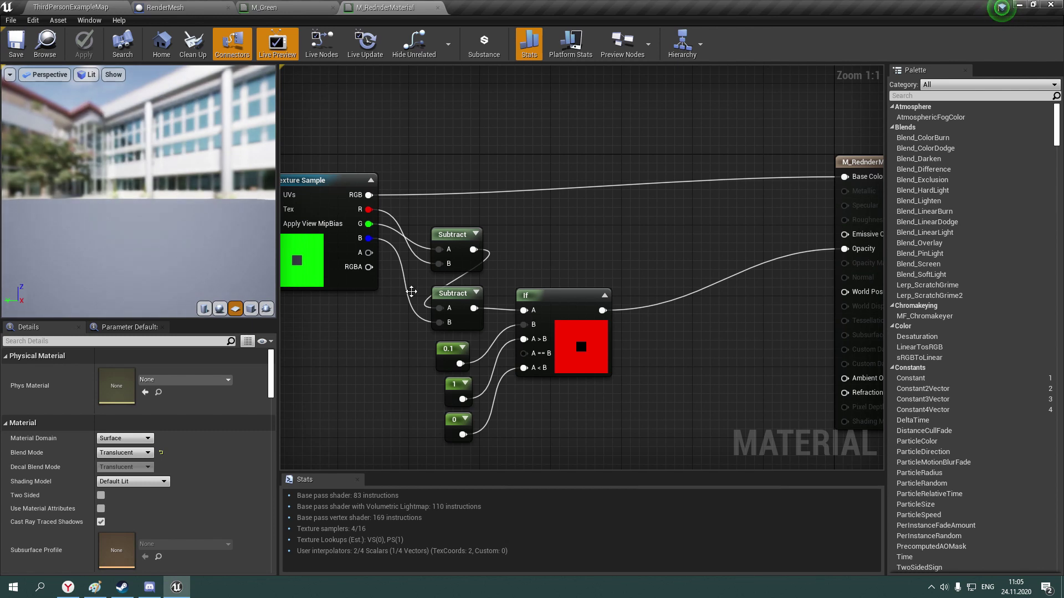
left_click_drag(602, 310, 673, 296)
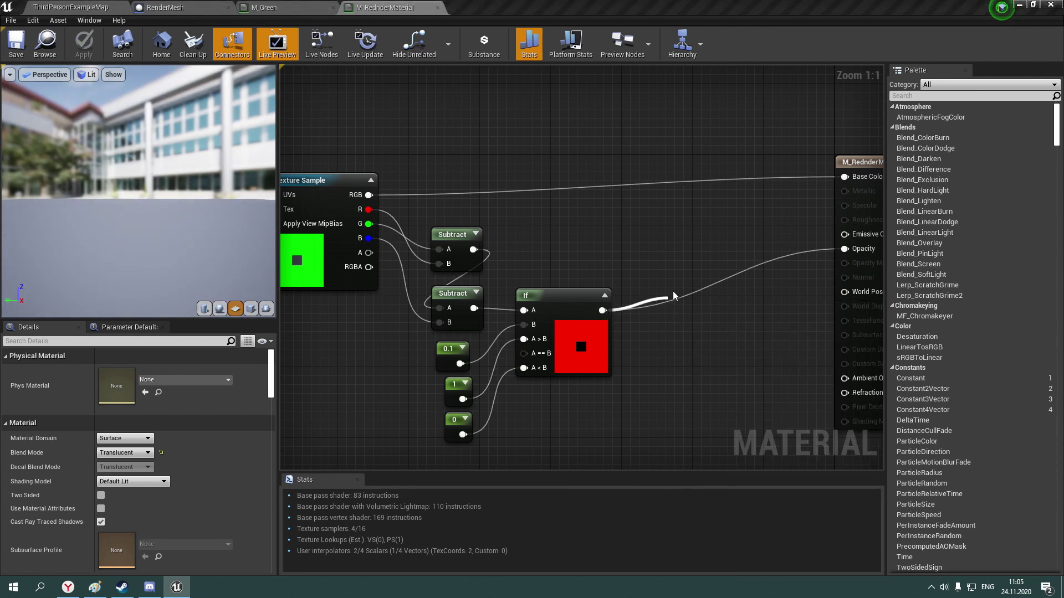
mouse_move(685, 296)
left_mouse_down()
mouse_move(659, 295)
mouse_move(858, 249)
mouse_move(646, 280)
left_mouse_up()
Wire the 1-x output into Opacity, save, and preview on cube, sphere and plane
left_click(327, 212)
key("ctrl+s")
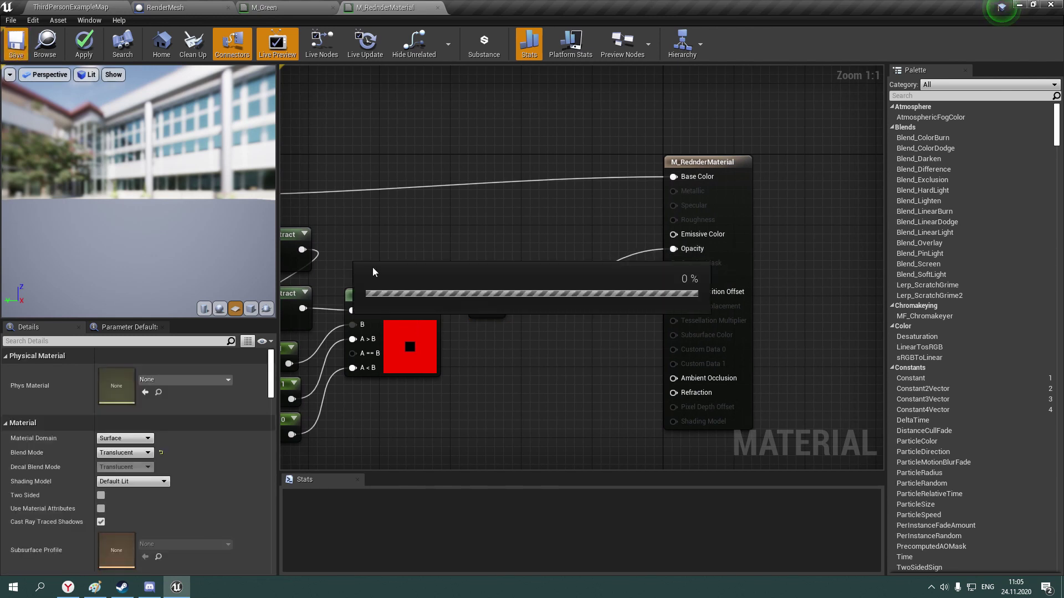
left_click(250, 309)
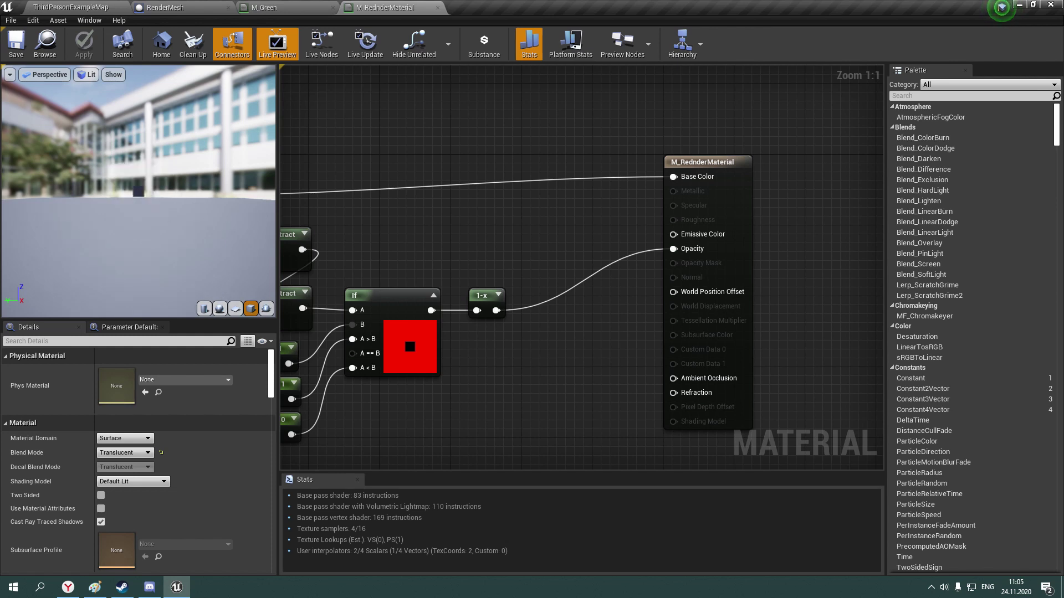
scroll(170, 211, "up", 5)
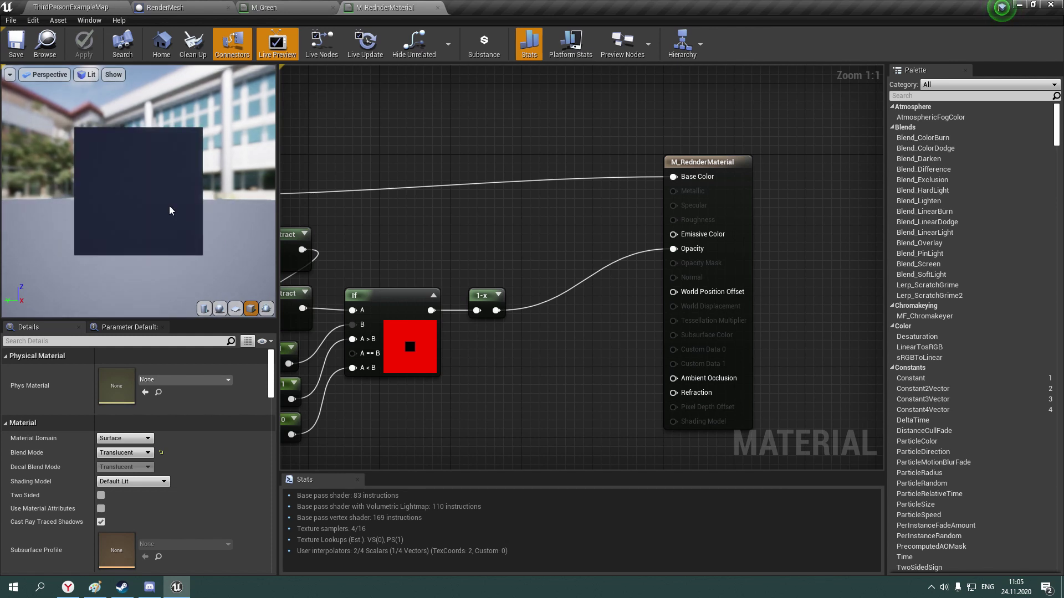
left_click(220, 311)
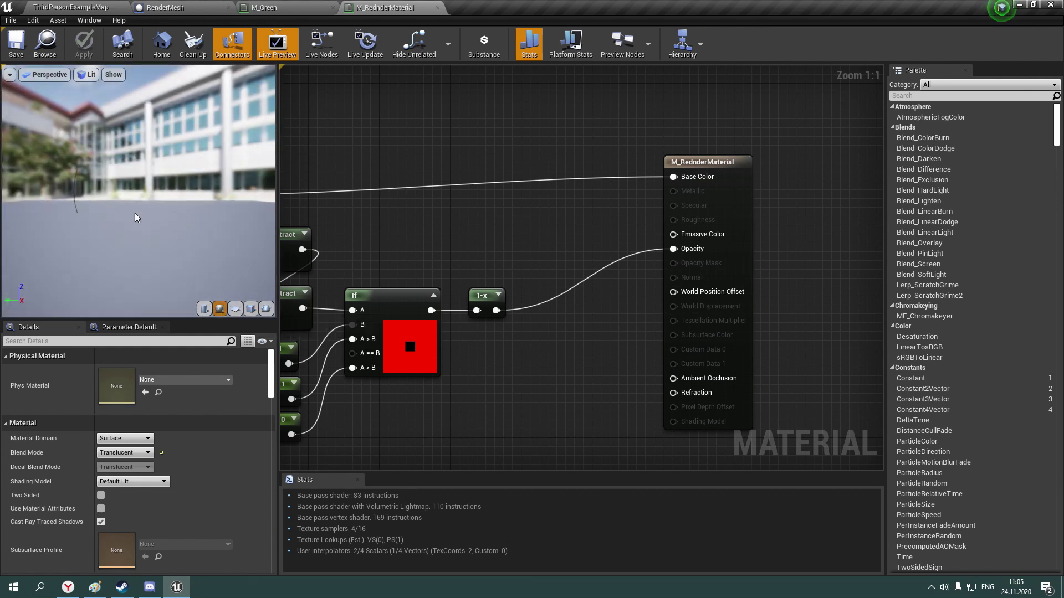
left_click(234, 308)
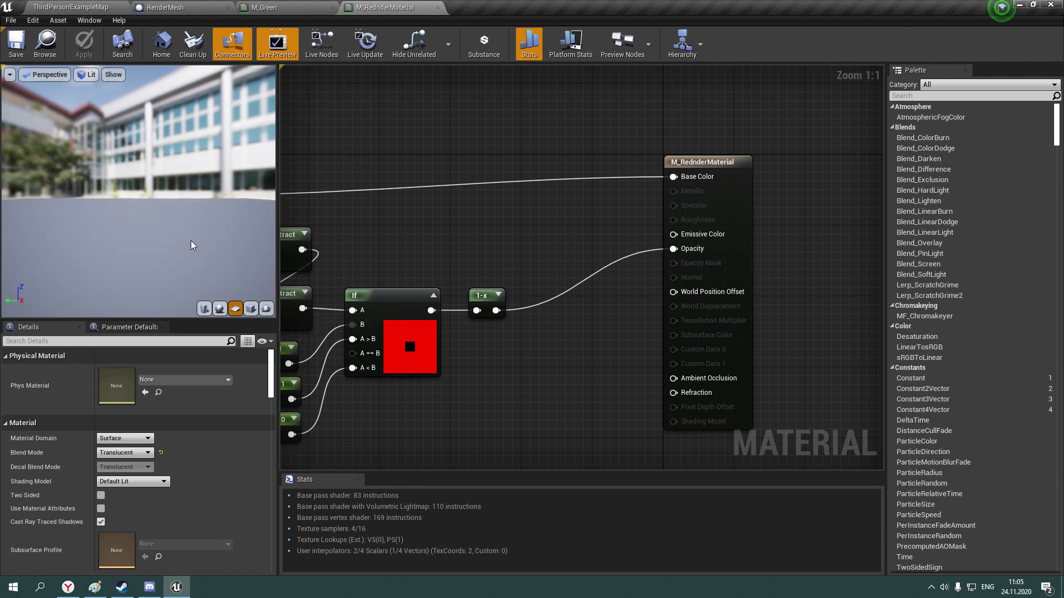
left_click(251, 308)
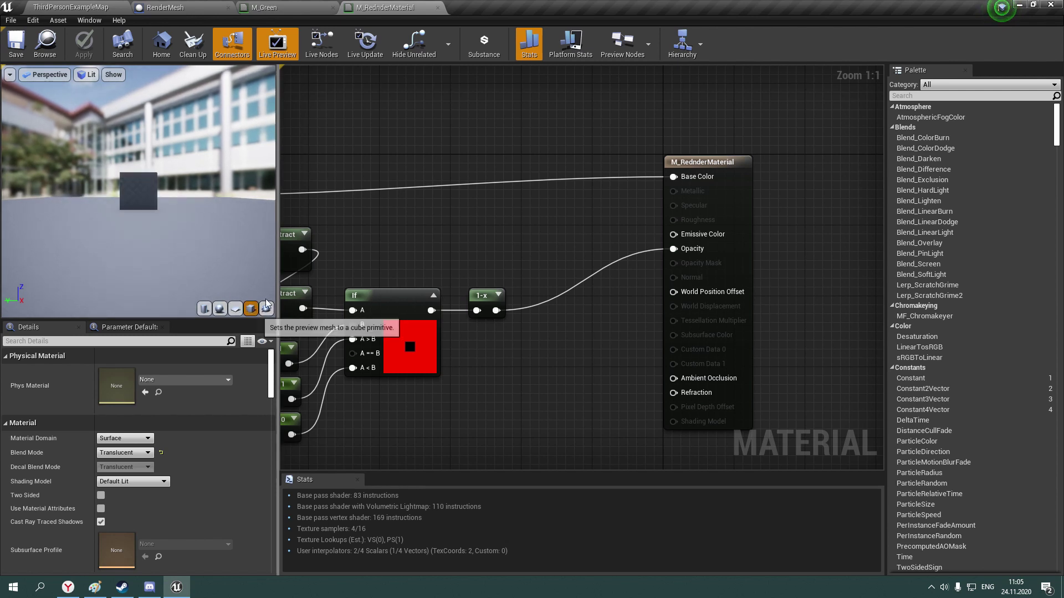
right_click_drag(439, 246, 551, 250)
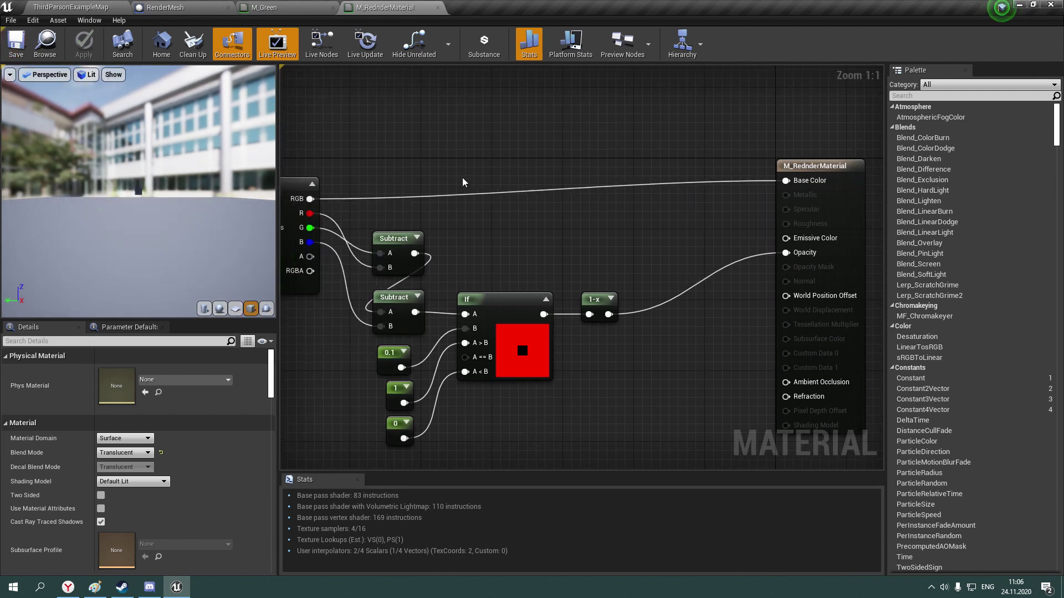
right_click_drag(534, 287, 618, 285)
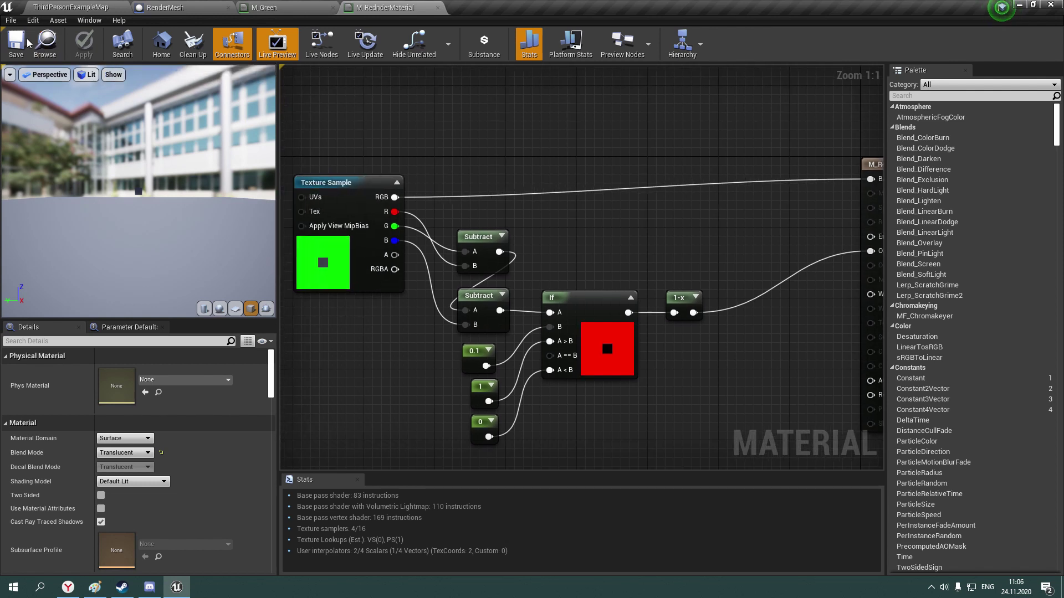
In RenderMesh's event graph, delete the three default event nodes
left_click(220, 8)
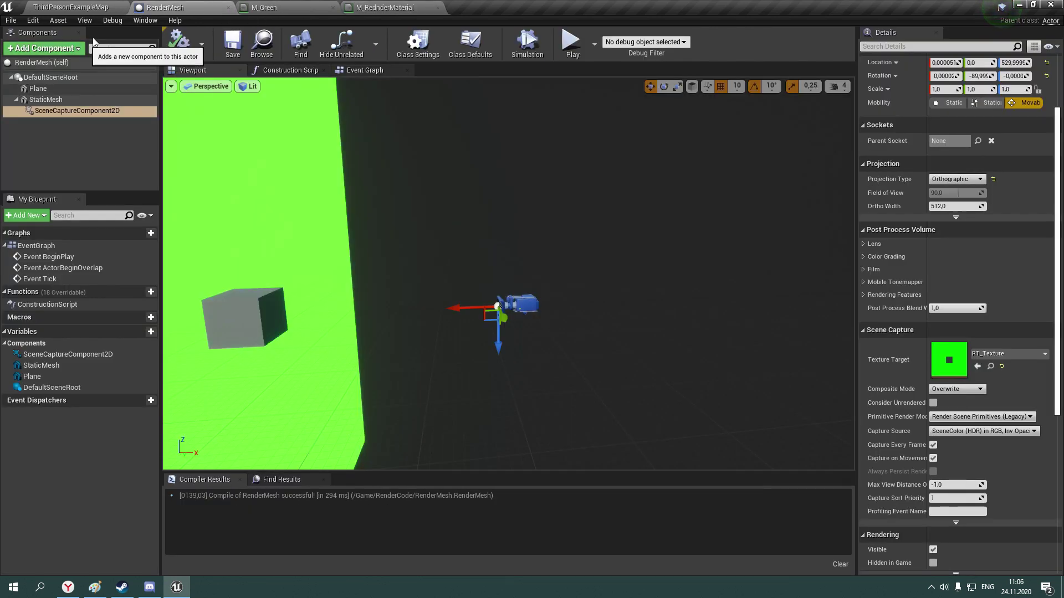
left_click(361, 71)
left_click_drag(559, 404, 387, 131)
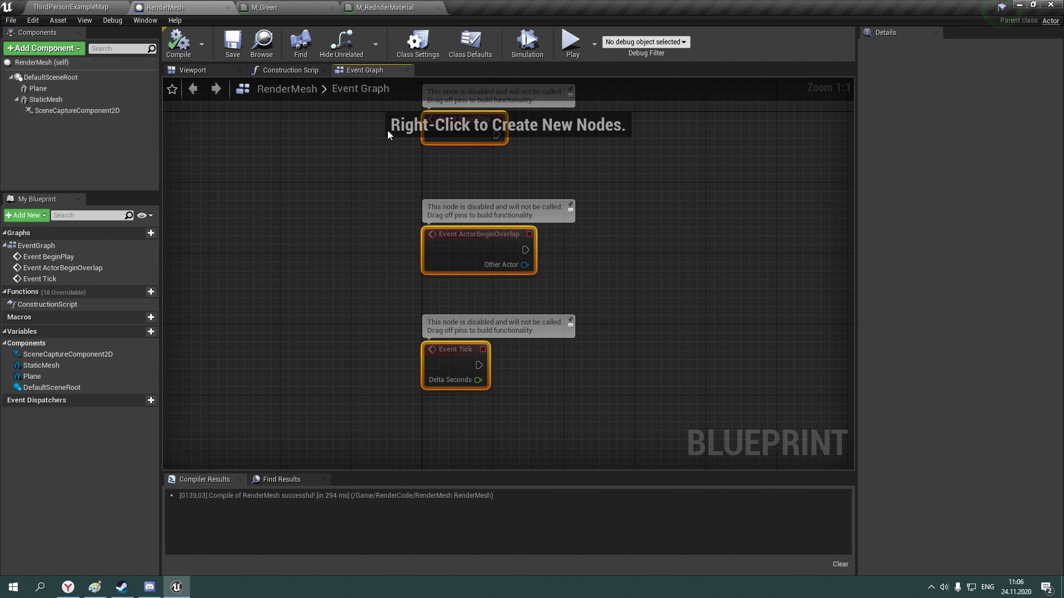
key("Delete")
Create a new blueprint function named ChangeMesh
left_click(184, 59)
right_click(387, 234)
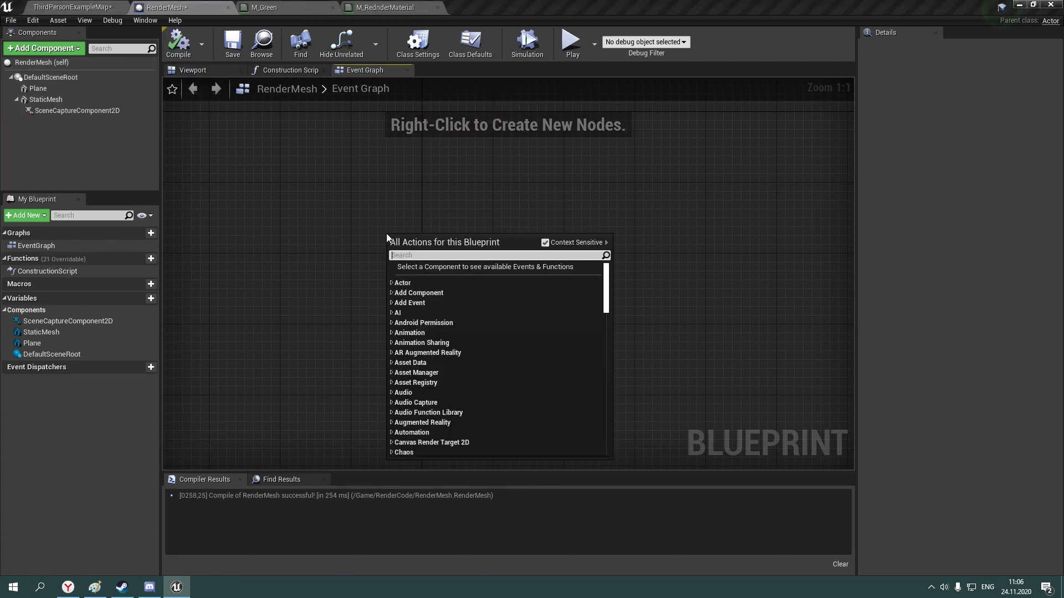
type("Chan")
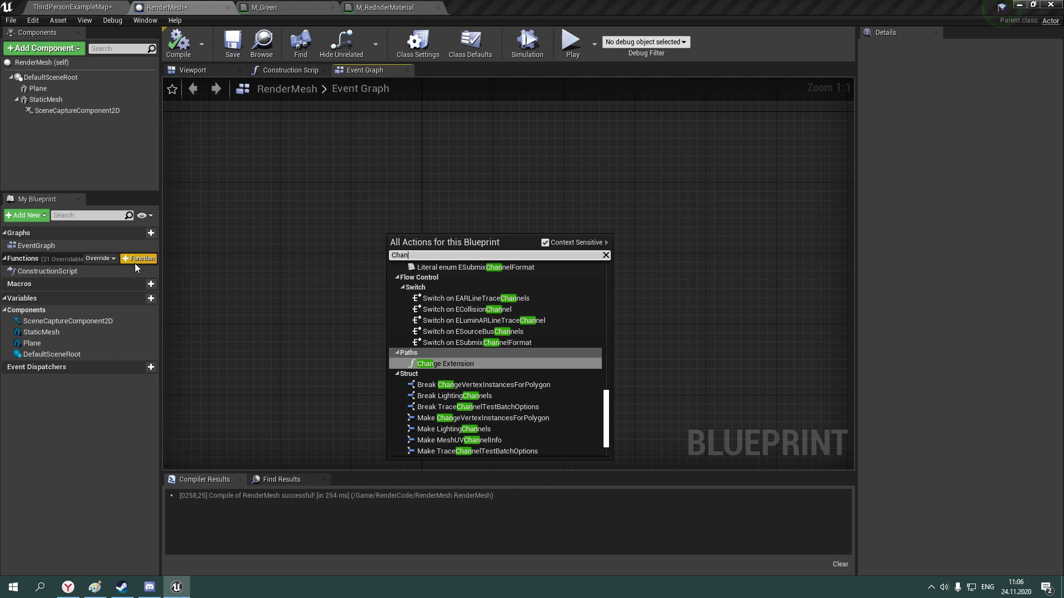
left_click(135, 264)
type("ChangeMesh")
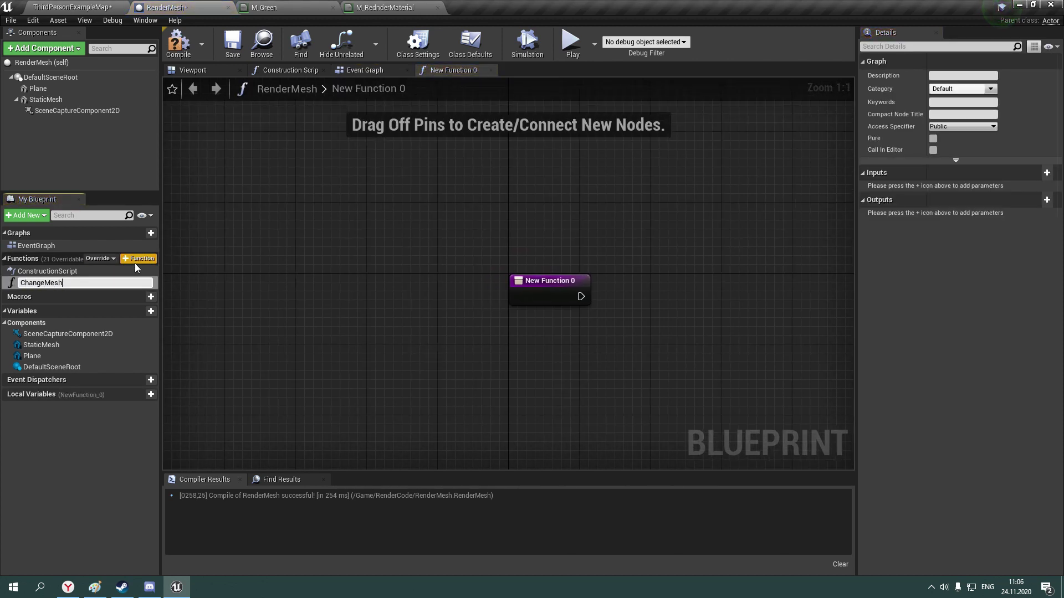
key("Return")
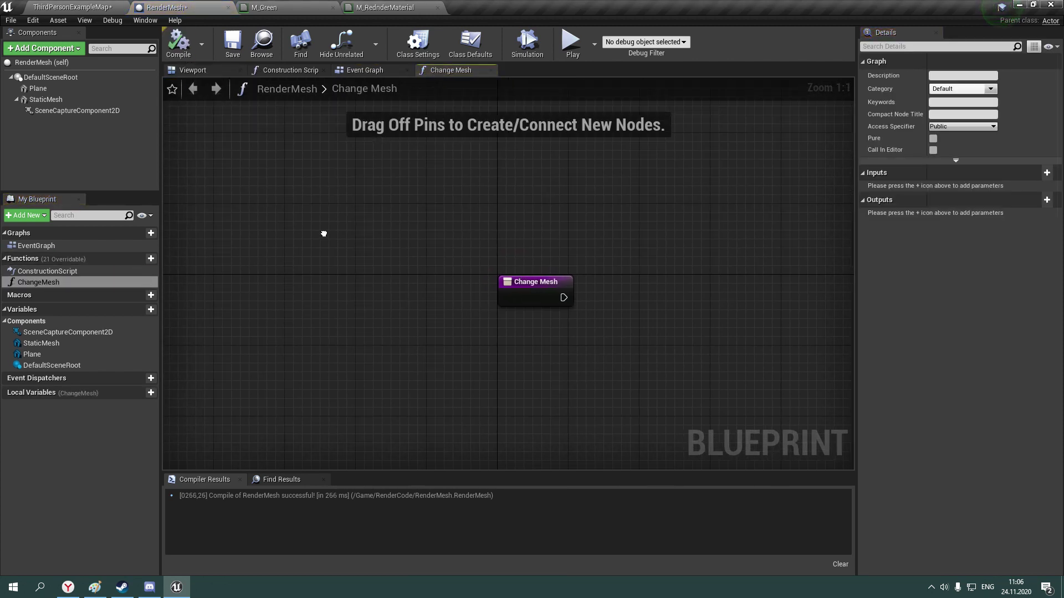
right_click_drag(325, 234, 187, 222)
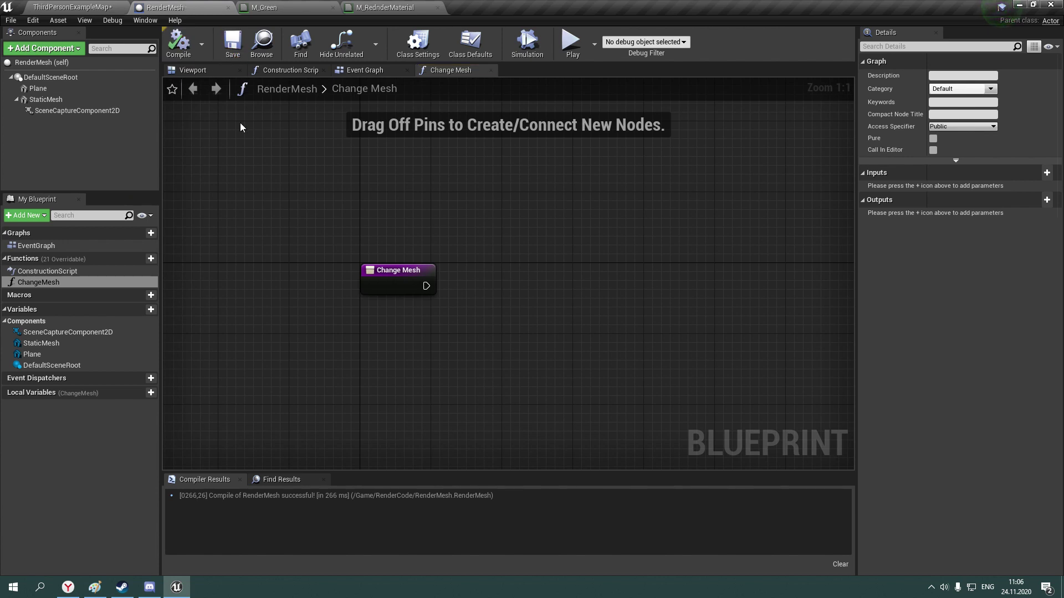
left_click(342, 43)
Add Set Static Mesh on the StaticMesh component, wired from the function entry to a Return Node
mouse_move(94, 98)
left_mouse_down()
mouse_move(407, 332)
mouse_move(476, 295)
left_mouse_up()
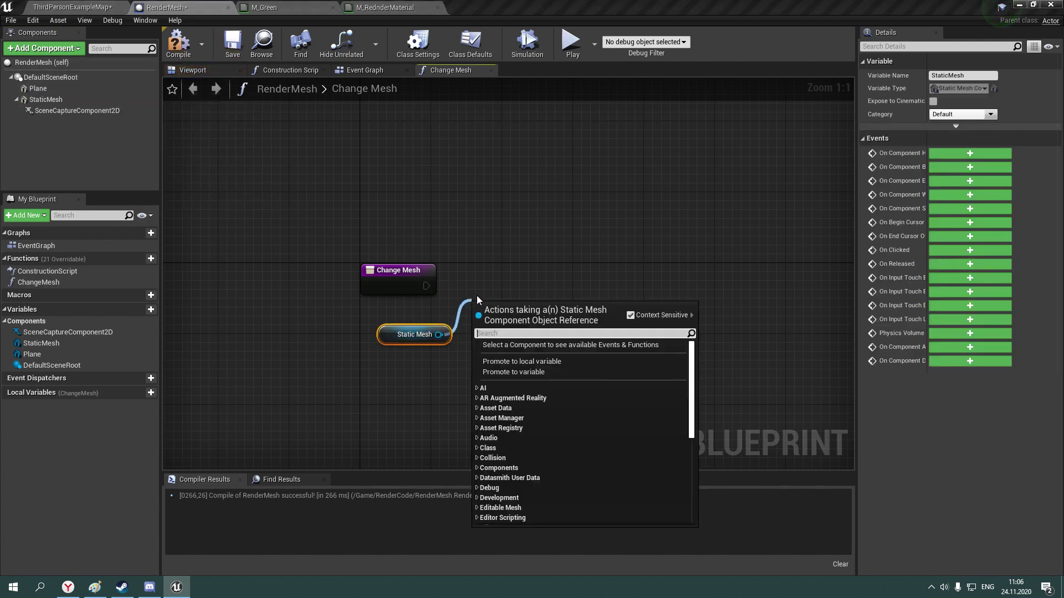
type("set static mesh")
key("Return")
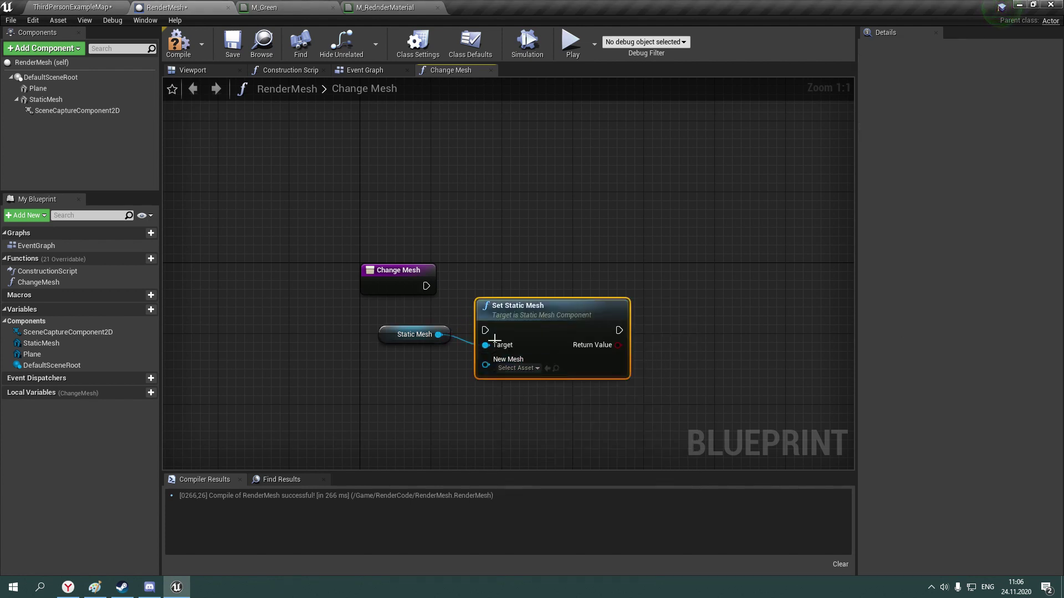
left_click_drag(416, 281, 426, 286)
left_click_drag(521, 306, 547, 261)
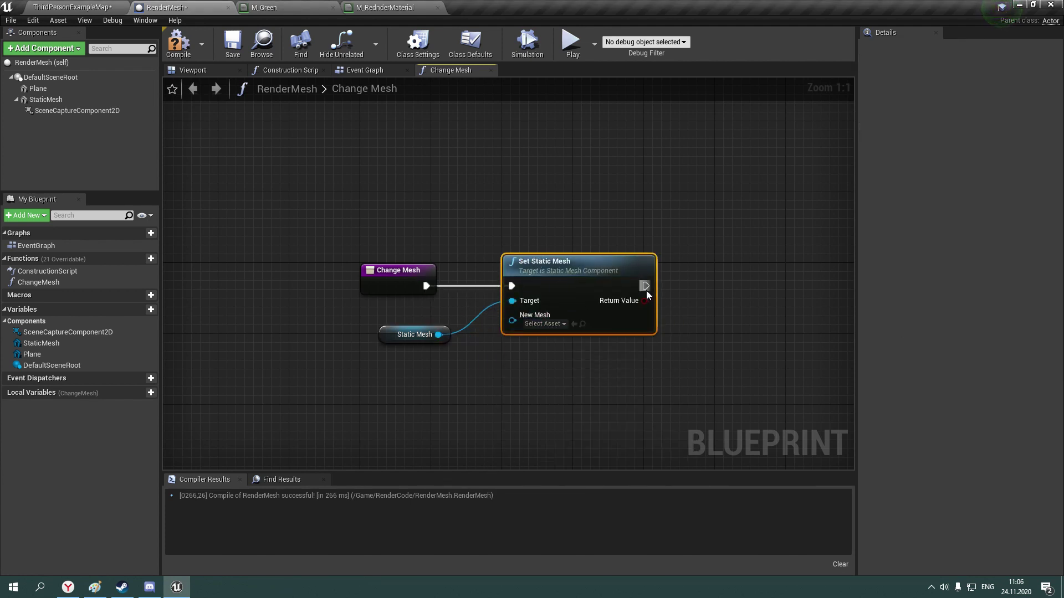
left_click_drag(646, 286, 723, 280)
type("return")
key("Return")
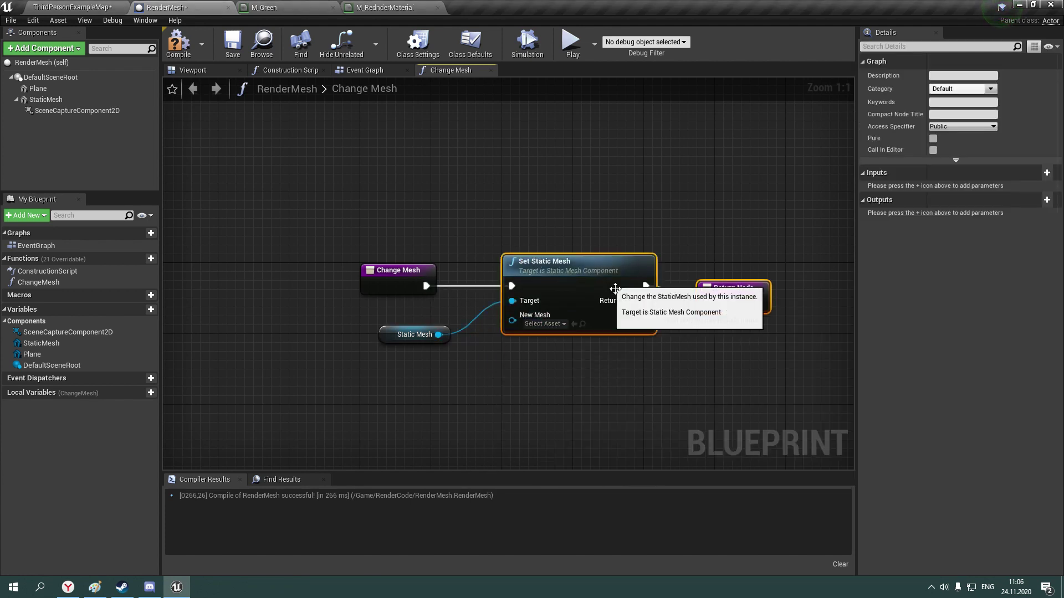
Expose New Mesh as a ChangeMesh input, tidy the wiring, and compile RenderMesh
left_click_drag(512, 320, 324, 284)
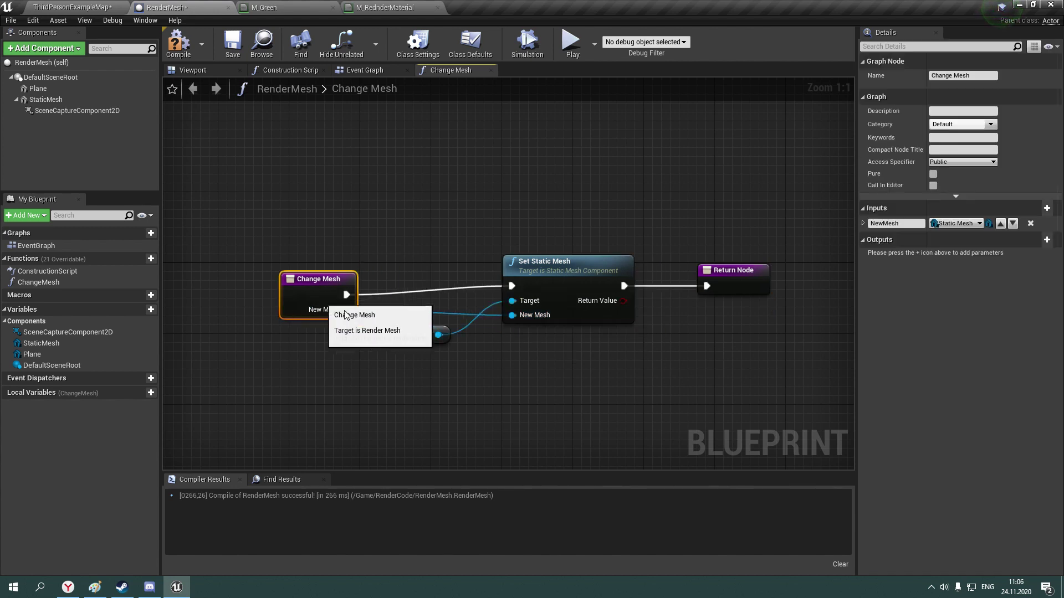
left_click_drag(402, 335, 437, 301)
double_click(377, 302)
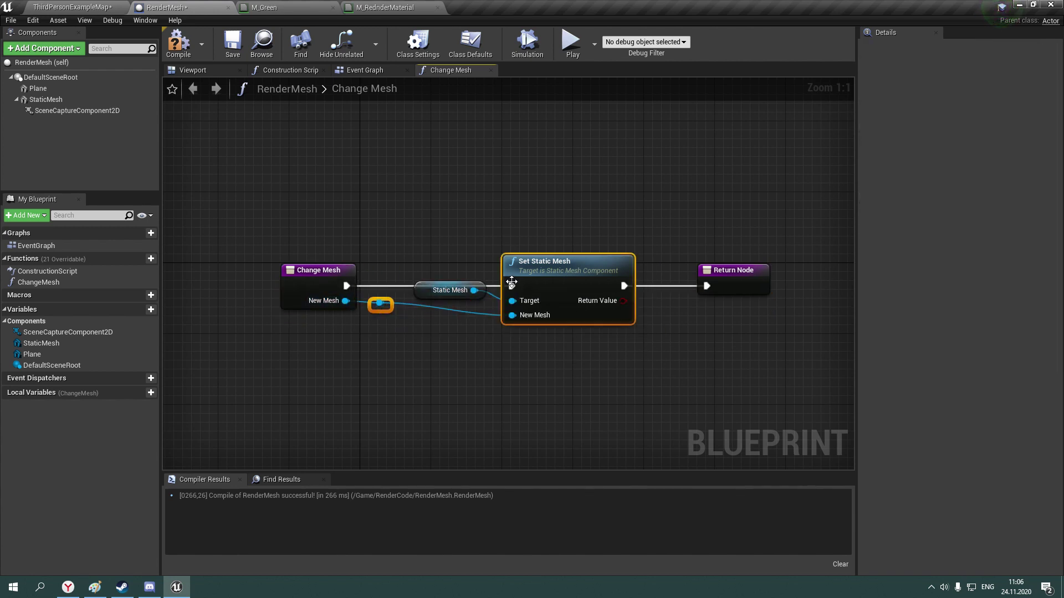
left_click(456, 283)
right_click_drag(676, 363, 483, 377)
left_click(720, 310)
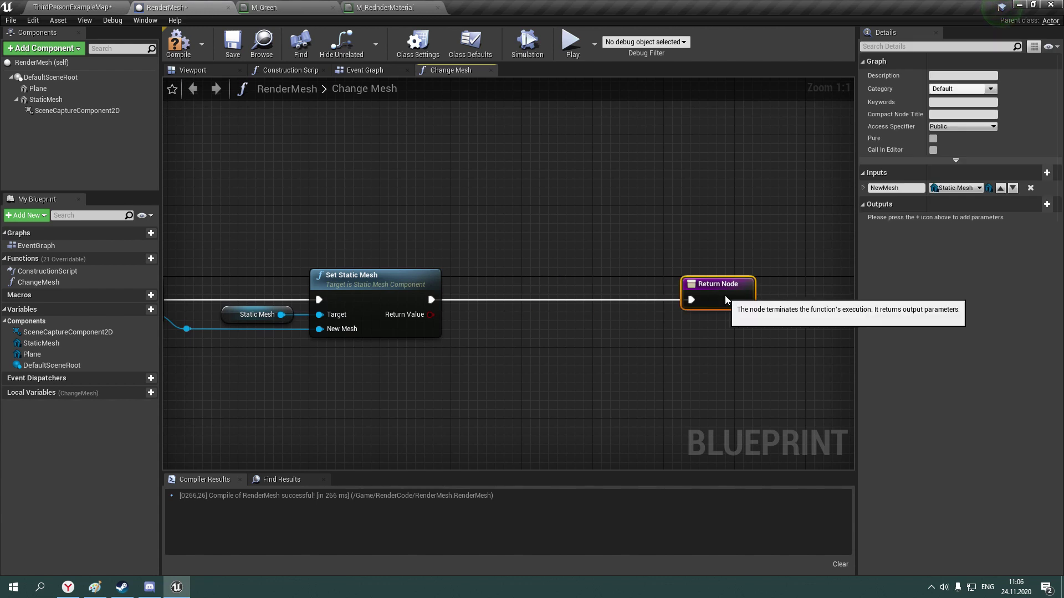
left_click(187, 51)
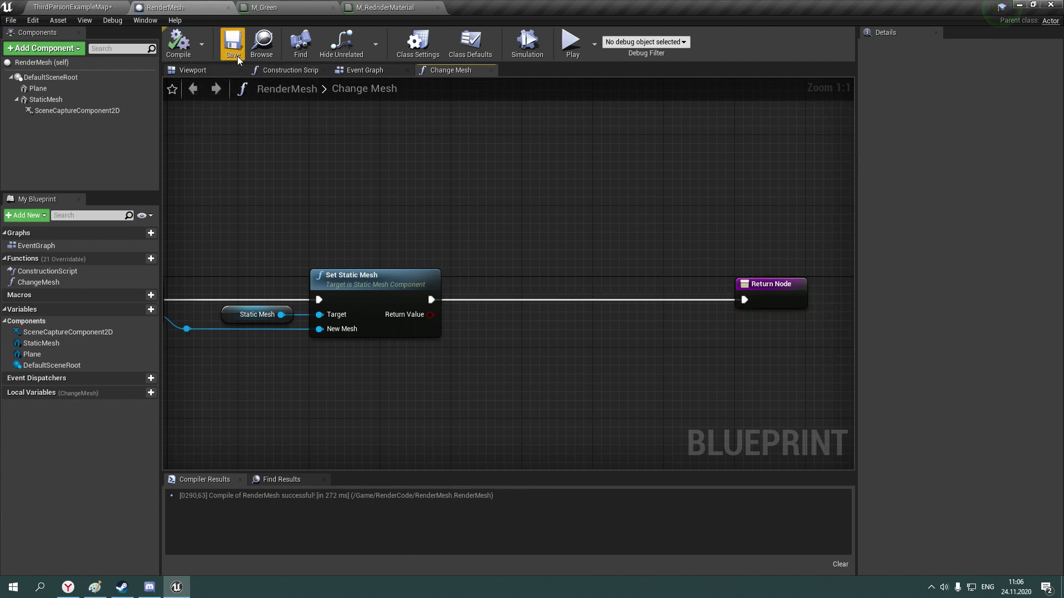
right_click_drag(345, 216, 238, 211)
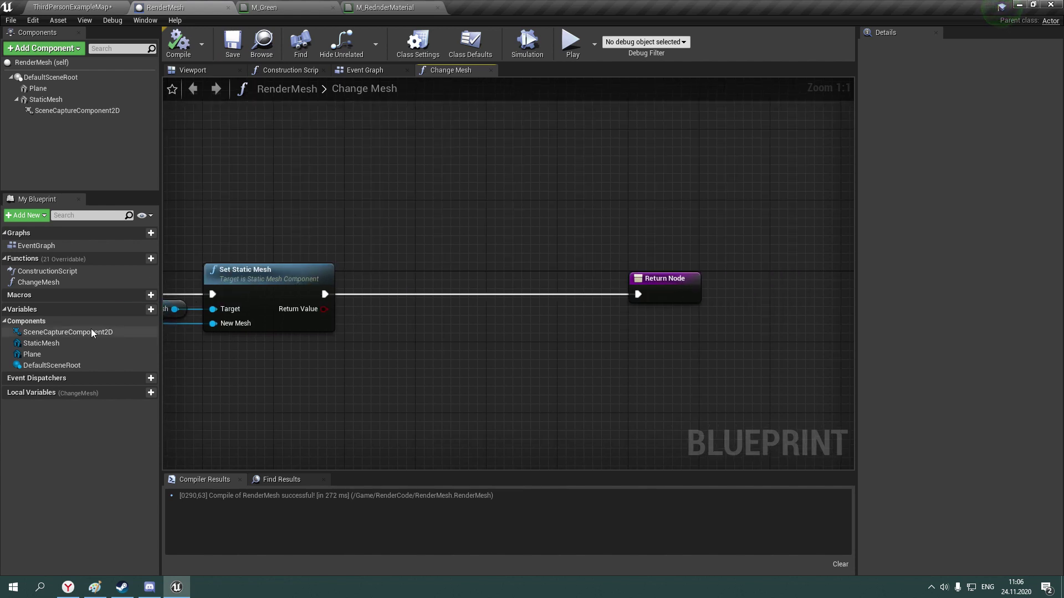
Add a SceneCaptureComponent2D getter and a Set Texture Target node after Set Static Mesh
left_click_drag(66, 332, 275, 363)
left_click_drag(345, 370, 389, 326)
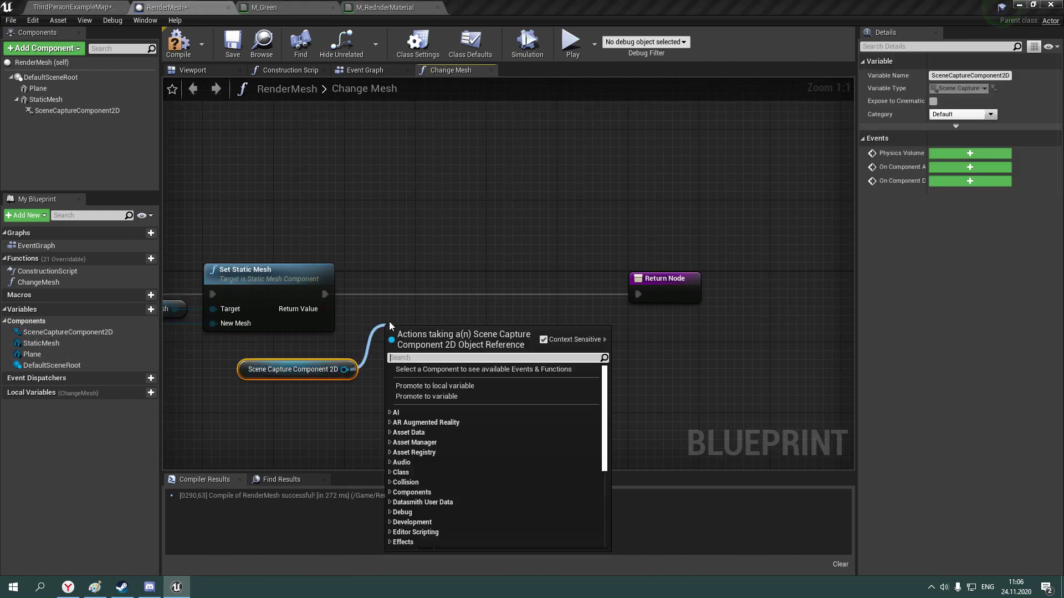
type("set tar")
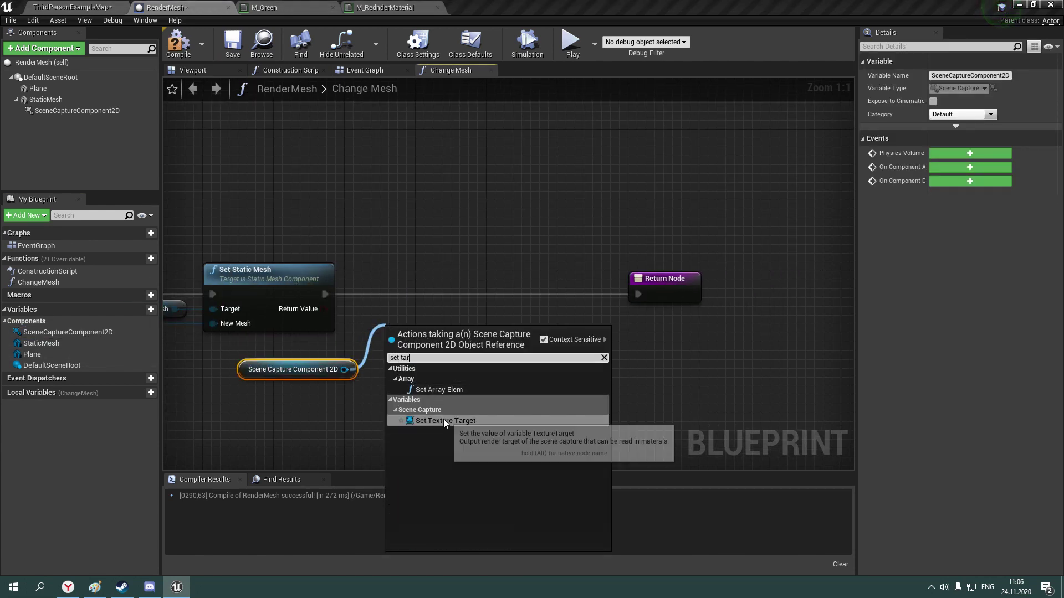
left_click(444, 421)
left_click_drag(400, 358, 451, 307)
mouse_move(325, 294)
left_mouse_down()
mouse_move(399, 339)
mouse_move(475, 288)
left_mouse_up()
mouse_move(287, 370)
left_mouse_down()
mouse_move(320, 422)
mouse_move(320, 456)
left_mouse_up()
right_click_drag(388, 372, 438, 323)
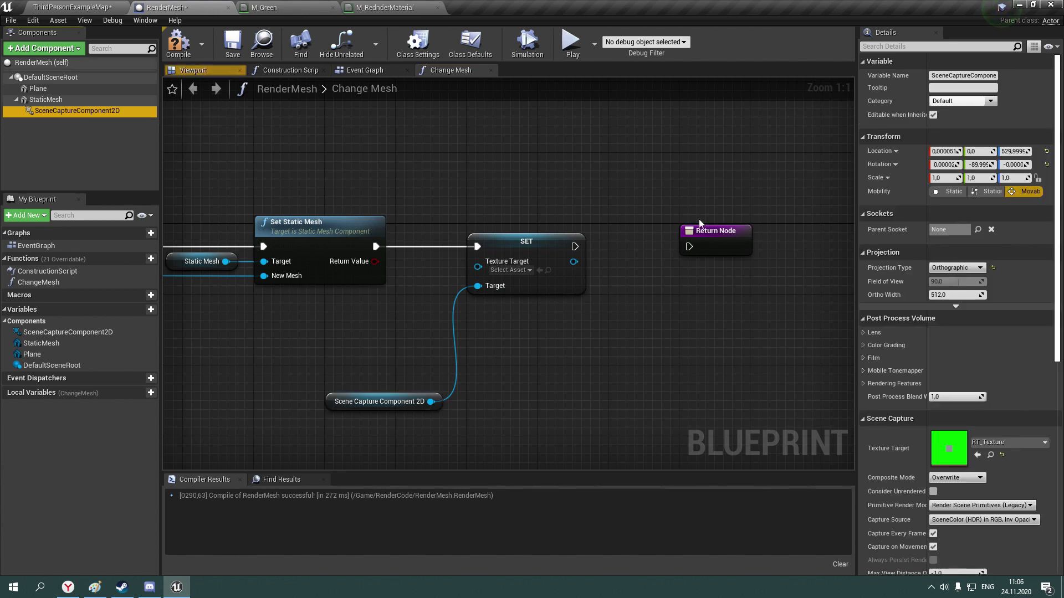
scroll(1003, 331, "down", 3)
Insert a Create Render Target 2D node that feeds SET's Texture Target
left_click(510, 270)
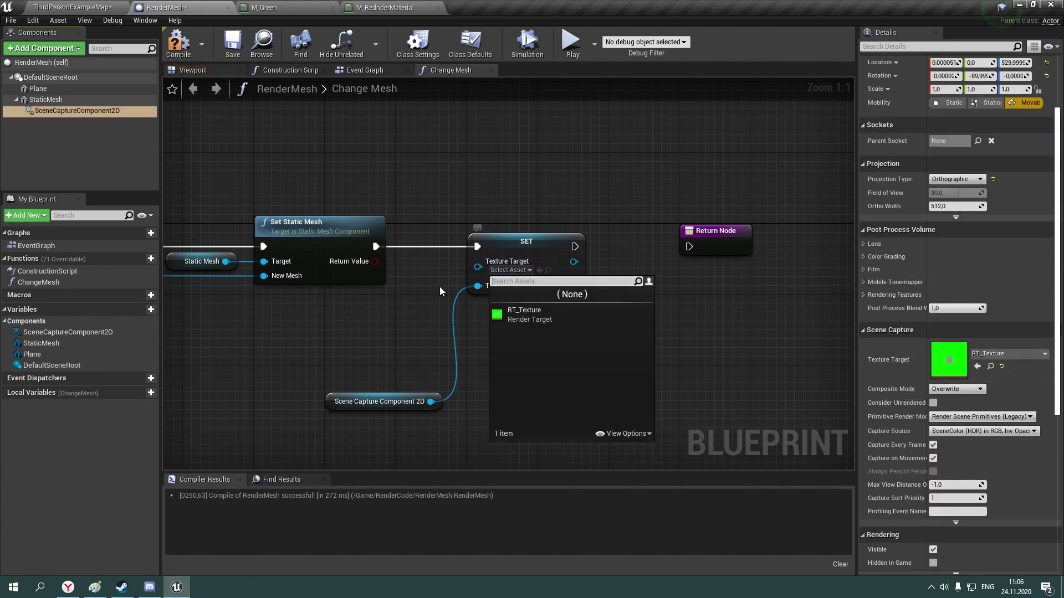
left_click_drag(478, 266, 430, 299)
type("mak")
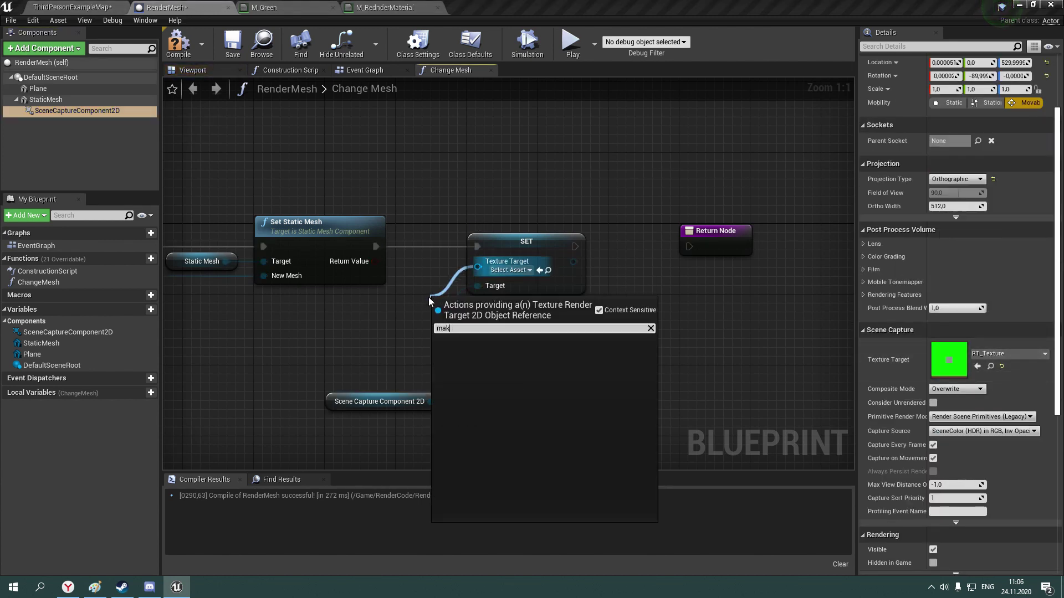
key("BackSpace")
key("BackSpace")
key("BackSpace")
type("creat")
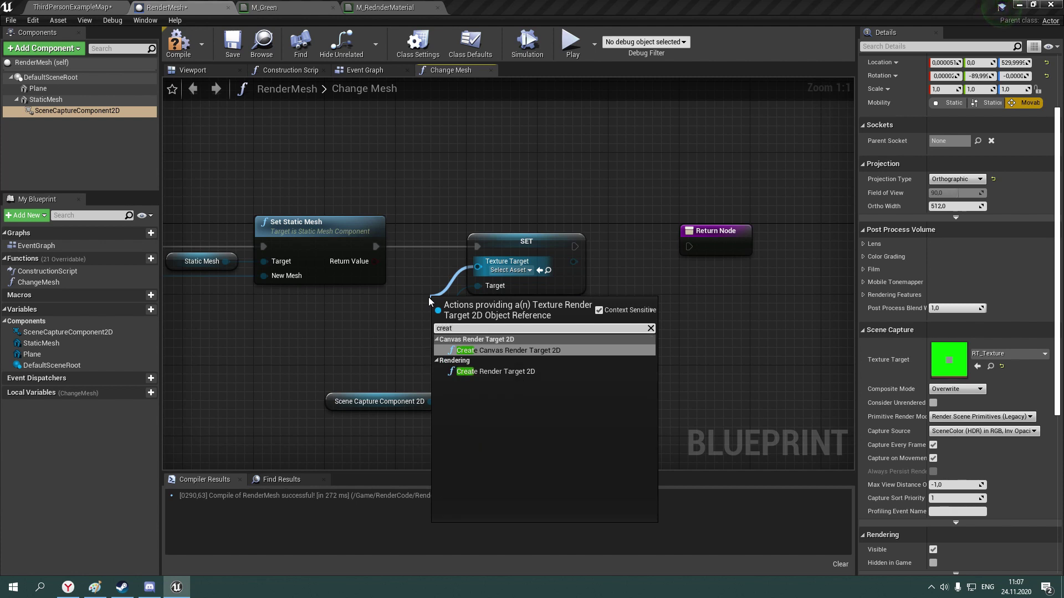
key("Down")
key("Return")
left_click_drag(510, 222, 659, 257)
left_click_drag(521, 247, 696, 247)
left_click_drag(516, 304, 490, 233)
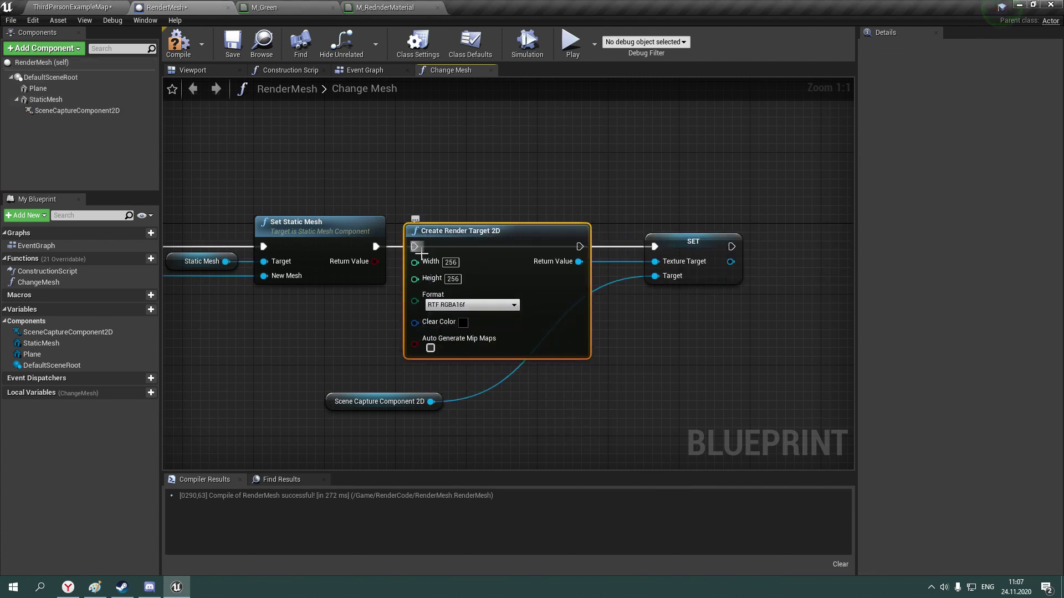
left_click_drag(421, 253, 416, 247)
left_click_drag(579, 246, 654, 246)
Set the render target to 1024×1024 with auto-generated mip maps on, and tidy the nodes
left_click(451, 262)
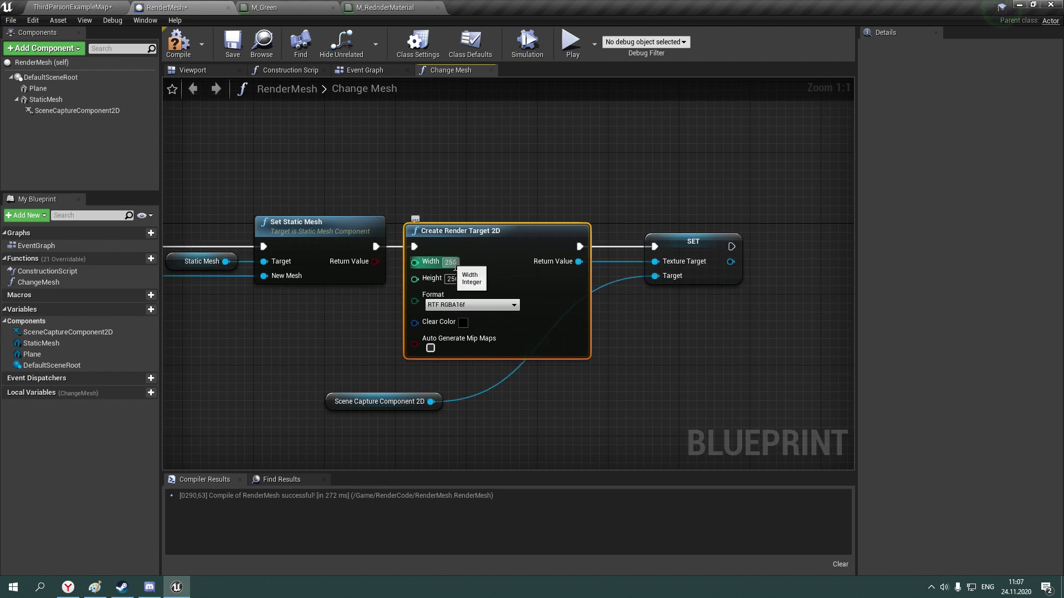
type("1024")
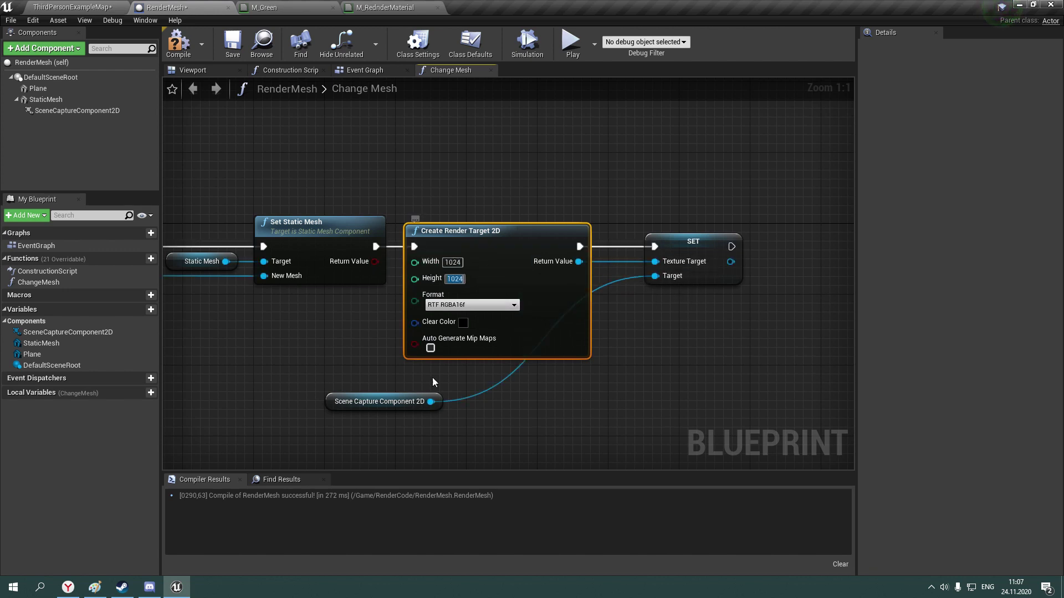
left_click_drag(384, 401, 508, 392)
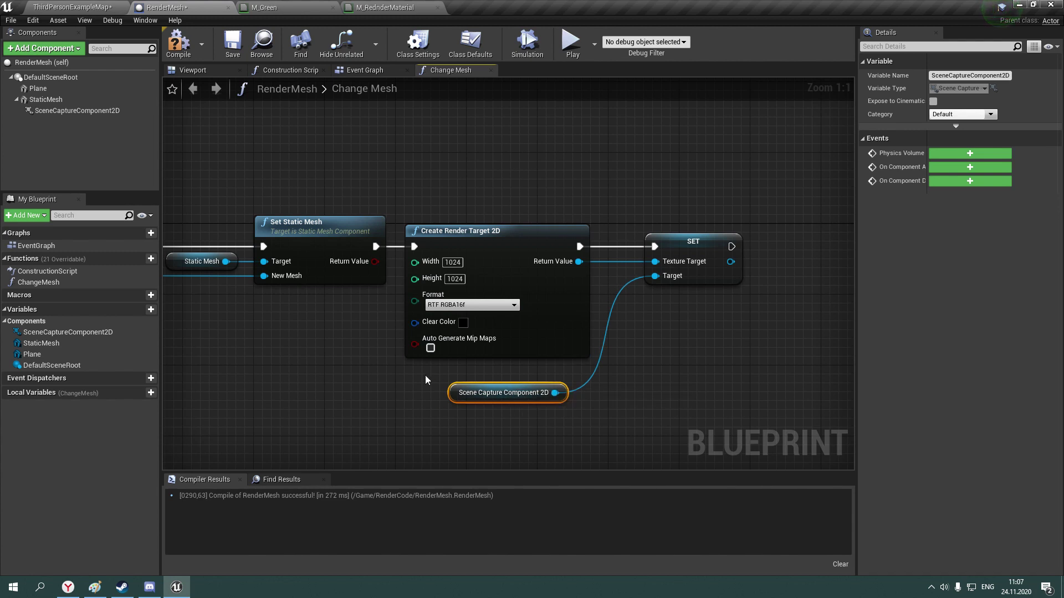
left_click(431, 348)
right_click_drag(431, 351, 281, 374)
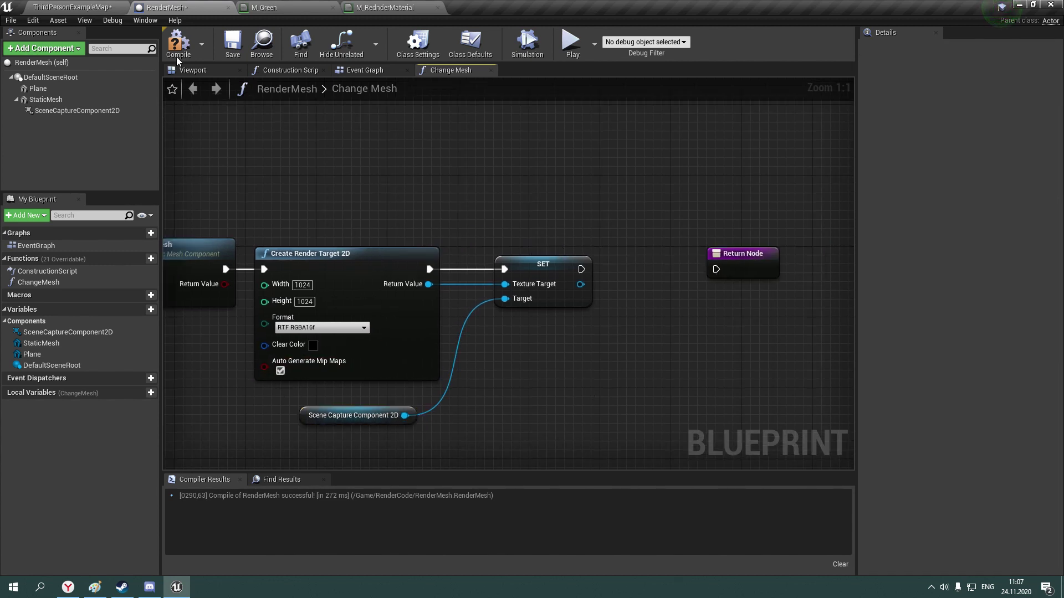
right_click_drag(459, 221, 290, 204)
left_click_drag(577, 239, 672, 236)
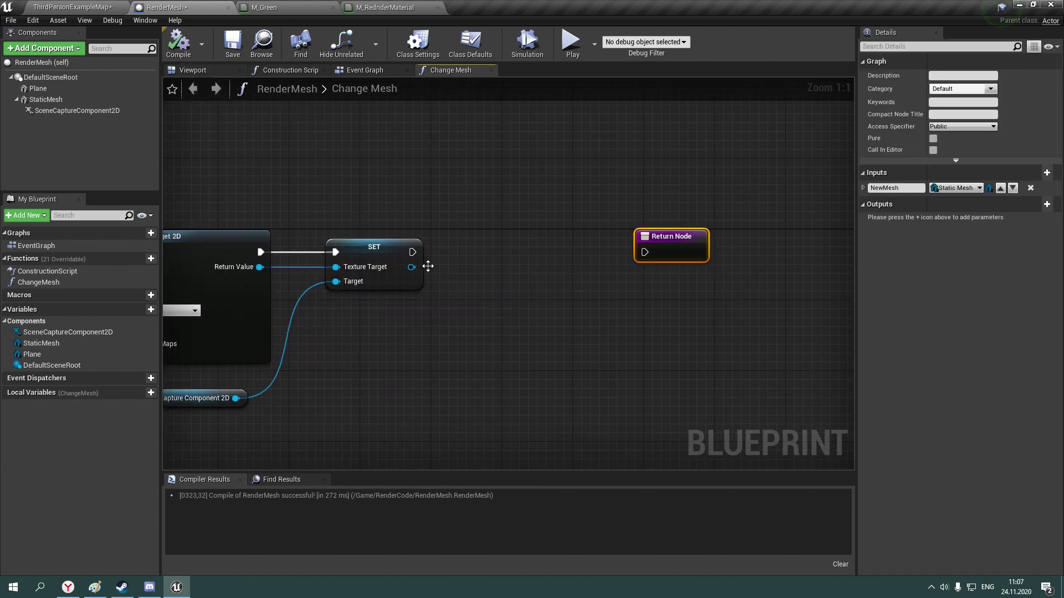
Go from the level editor back to the M_RednderMaterial editor
left_click(72, 7)
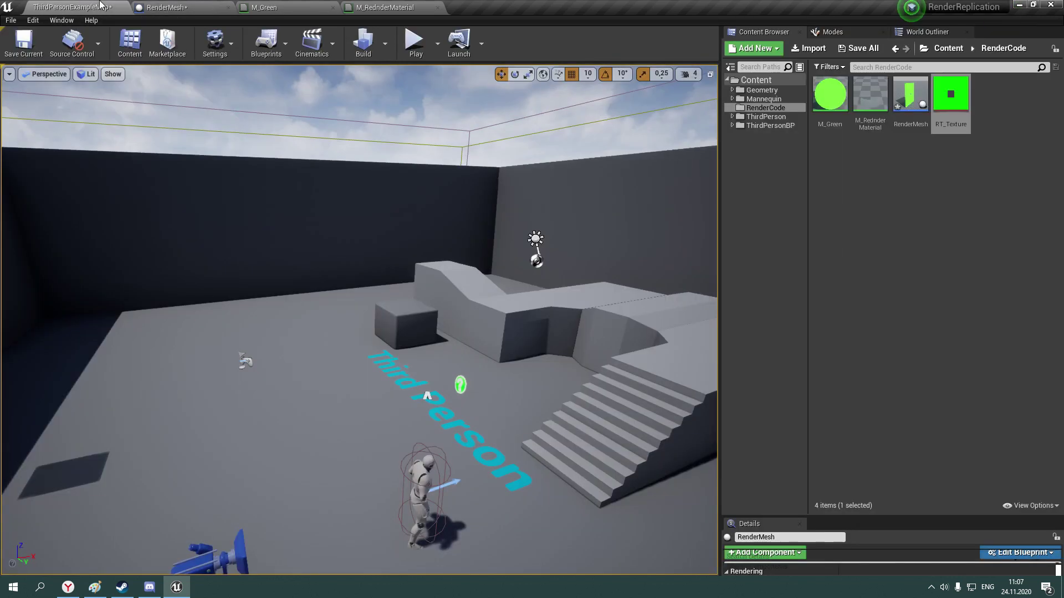
left_click(283, 7)
left_click(366, 6)
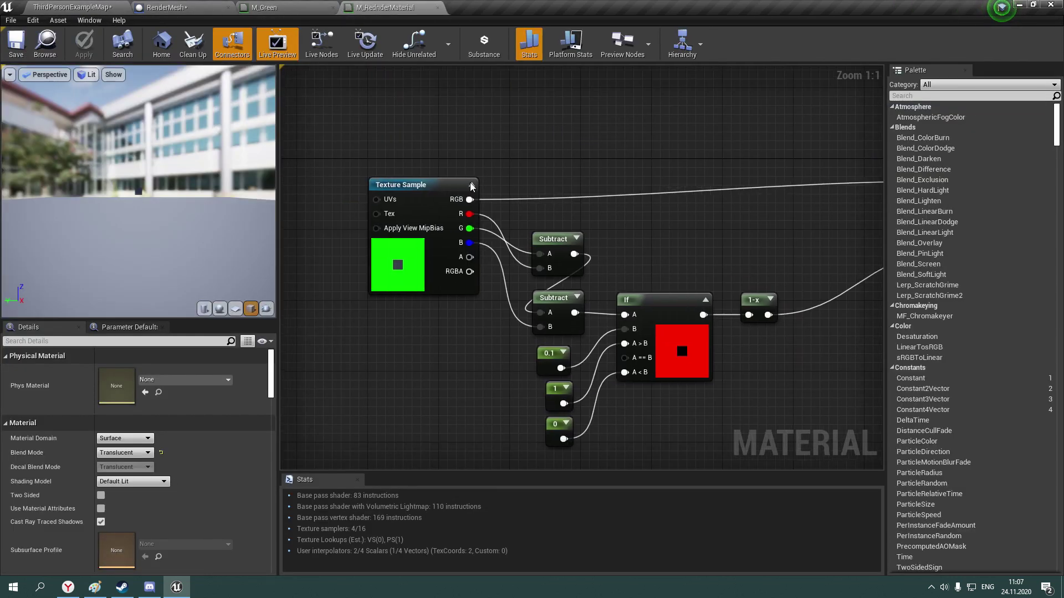
right_click_drag(341, 150, 493, 166)
Add a Texture Object parameter wired into the Texture Sample's Tex input
left_click_drag(528, 229, 475, 243)
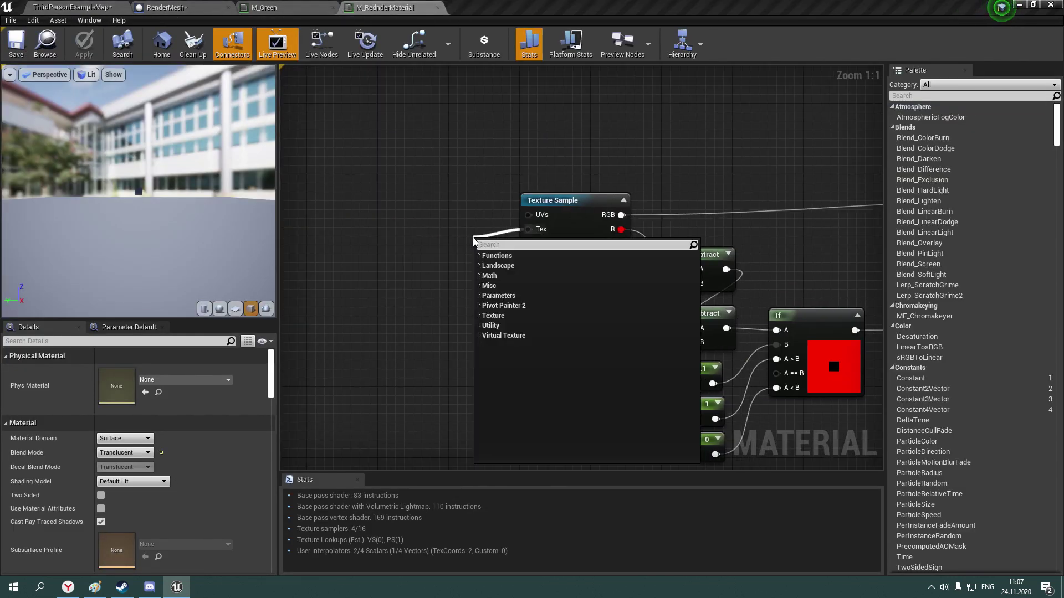
type("text")
key("Down")
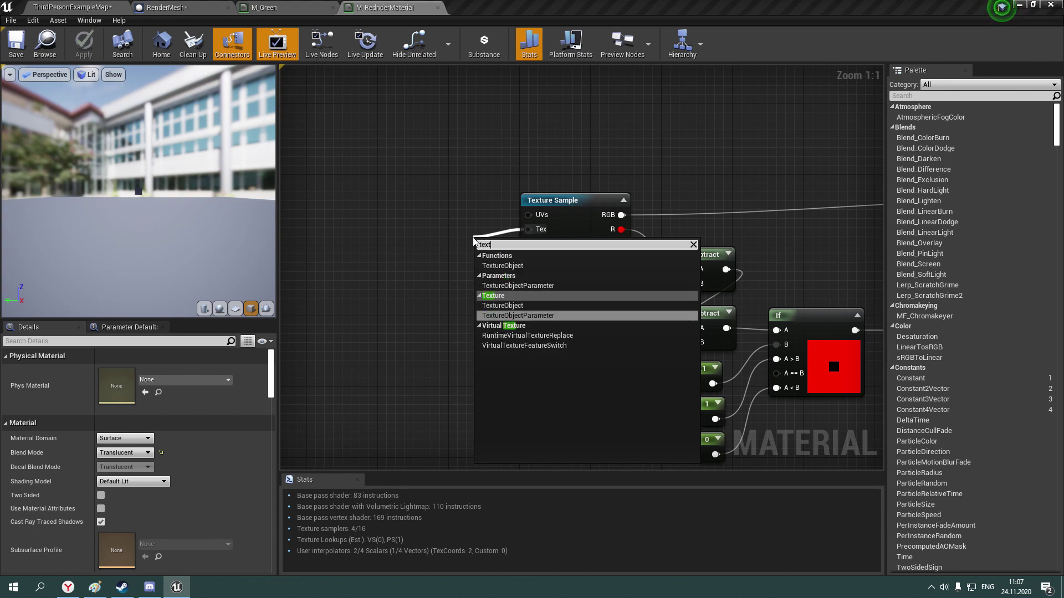
key("Down")
key("Up")
key("Up")
key("Up")
key("Up")
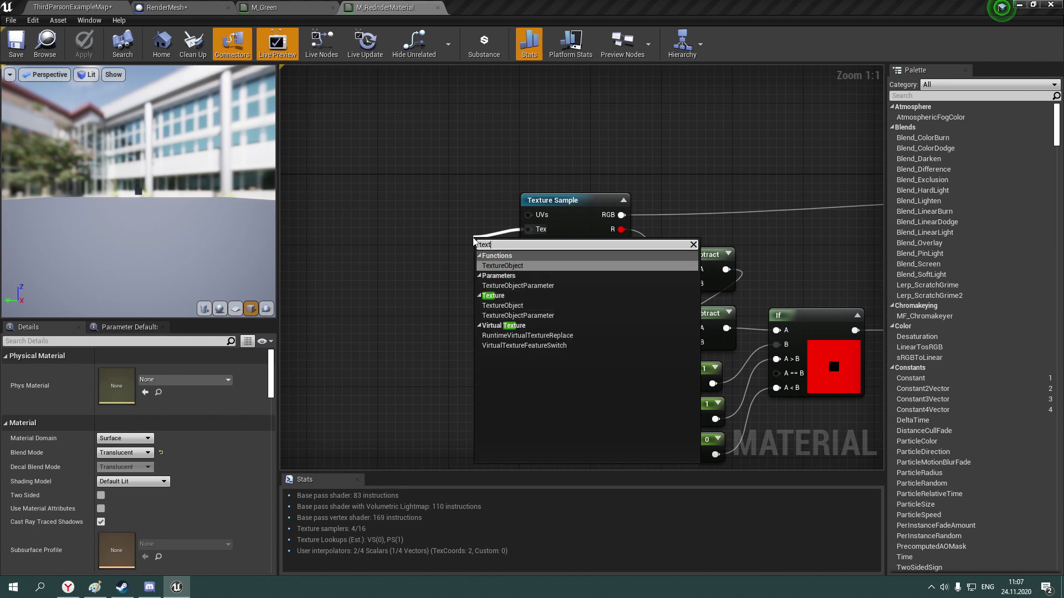
key("Down")
key("Return")
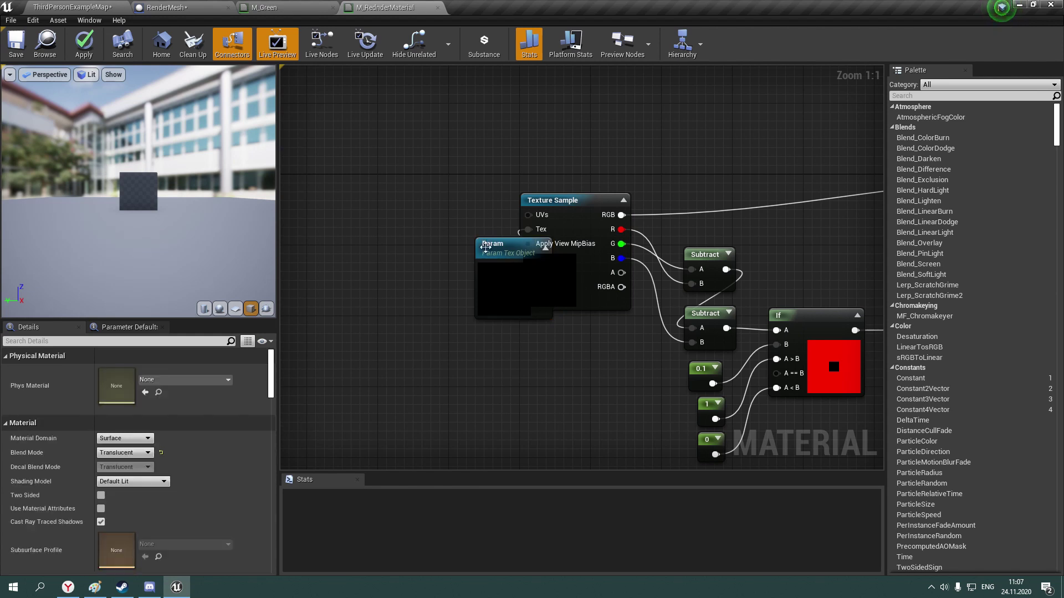
Name the parameter 'Texture' and save the material
left_click(416, 217)
left_click_drag(415, 217, 425, 209)
left_click(125, 371)
type("Te")
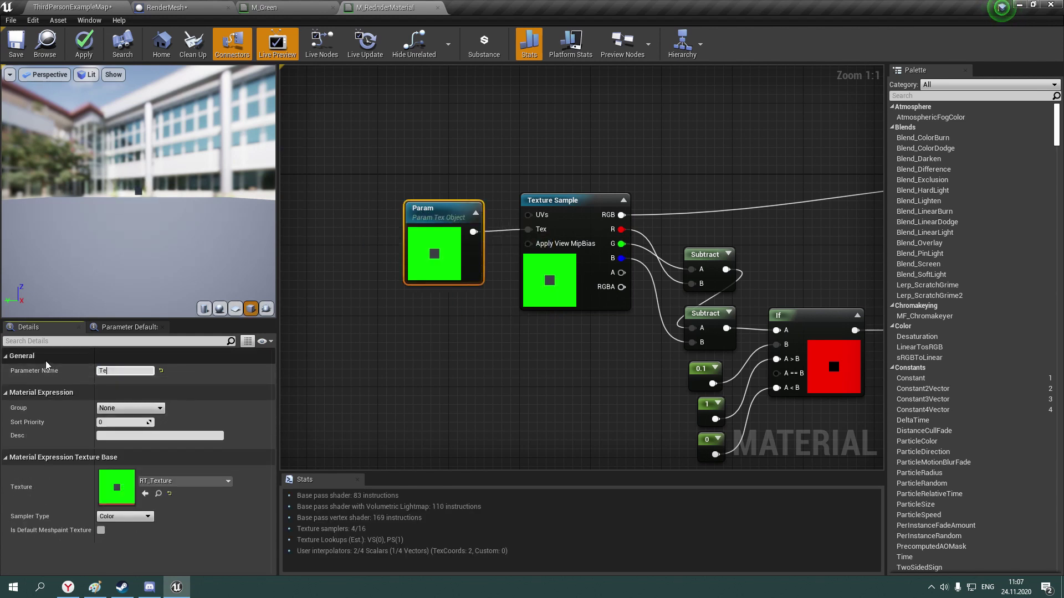
type("xture")
key("Return")
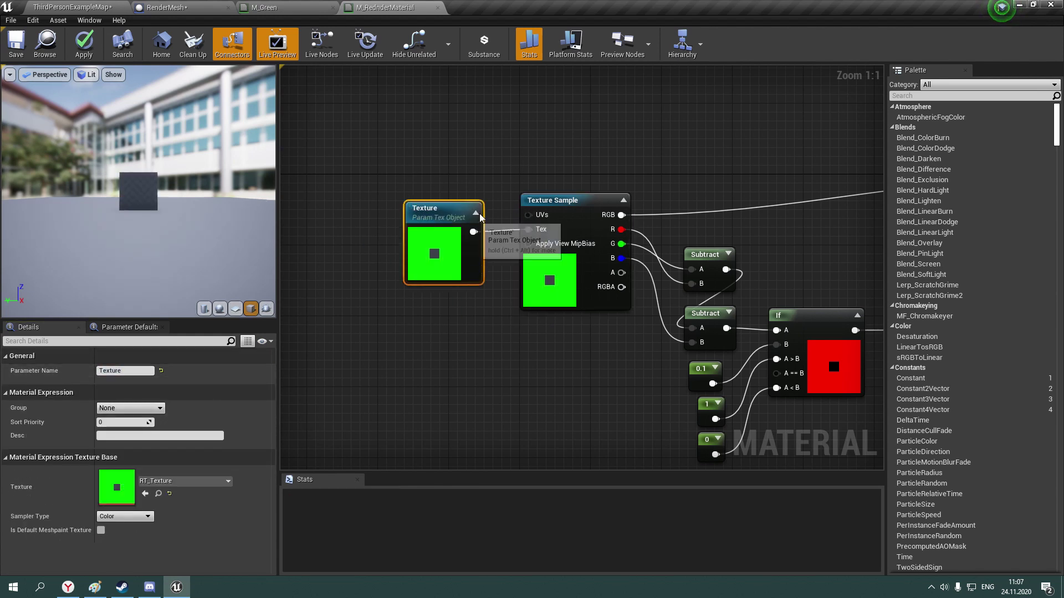
left_click_drag(479, 261, 520, 164)
left_click(520, 164)
key("ctrl+s")
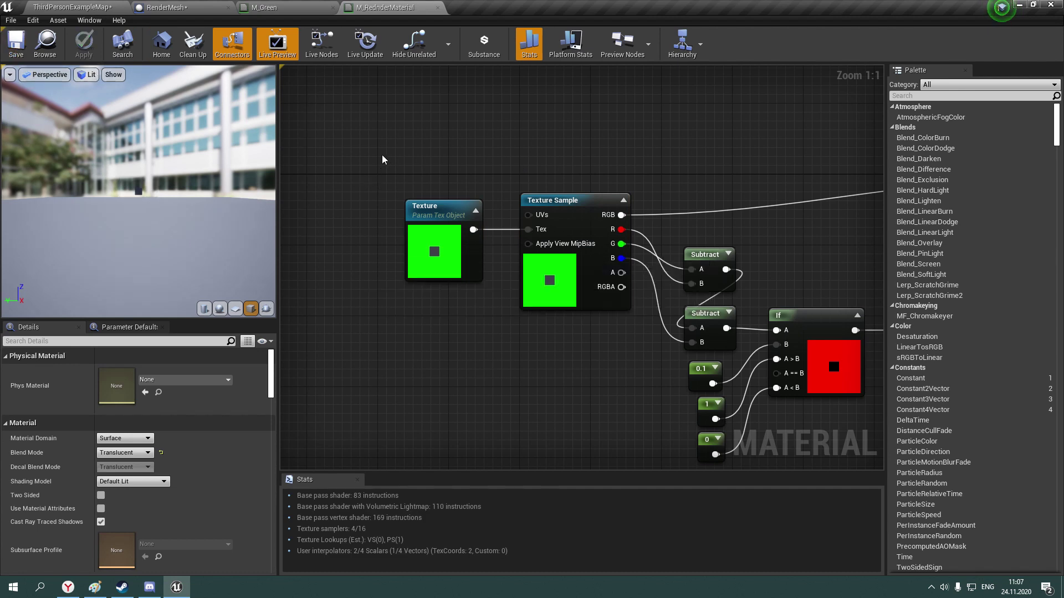
Create another texture object parameter node from a 'param tex' search
right_click(383, 160)
type("param")
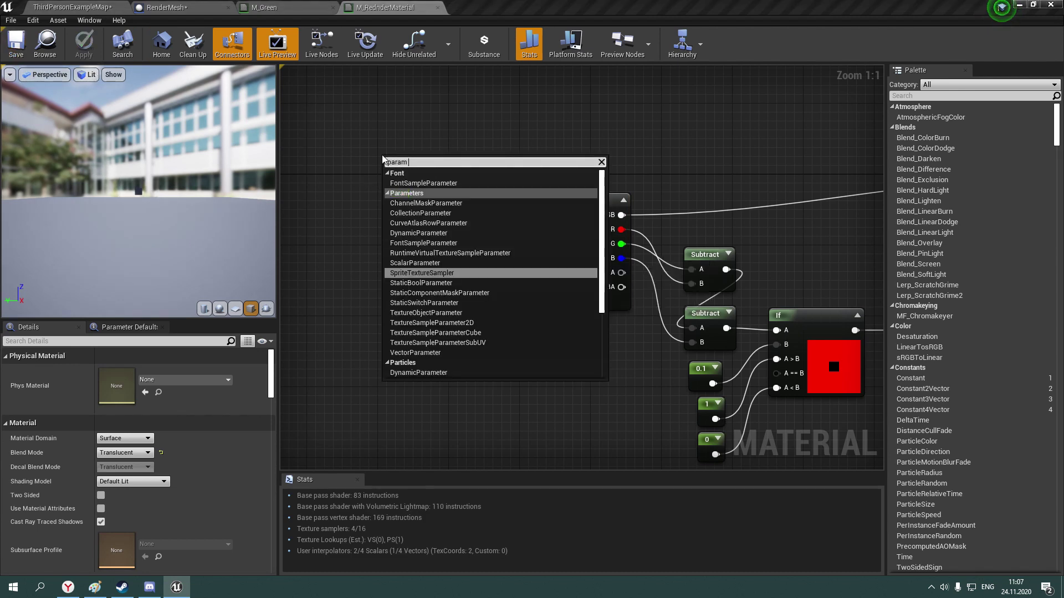
type(" text")
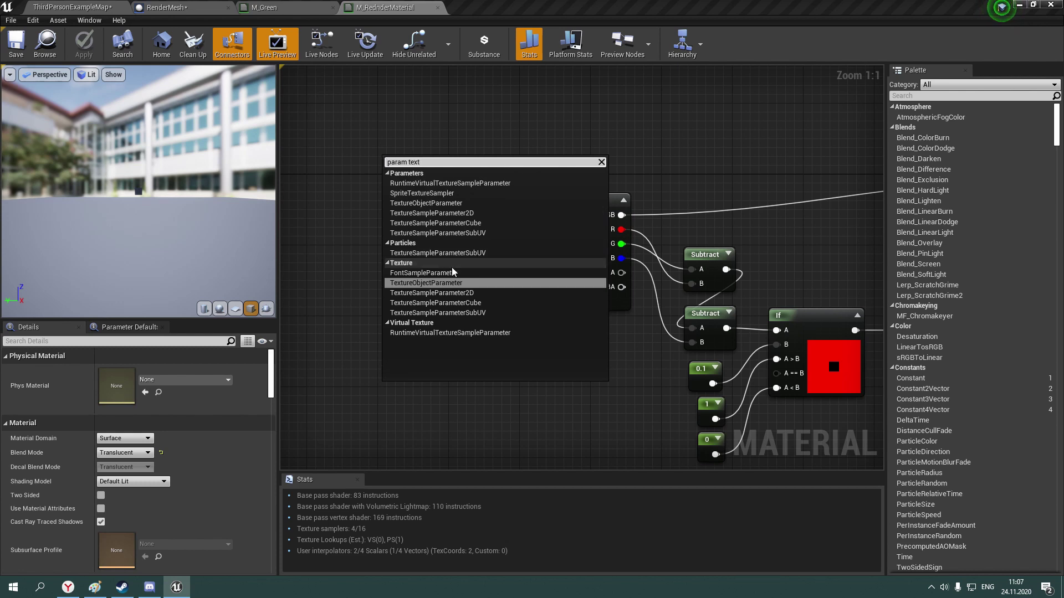
key("Return")
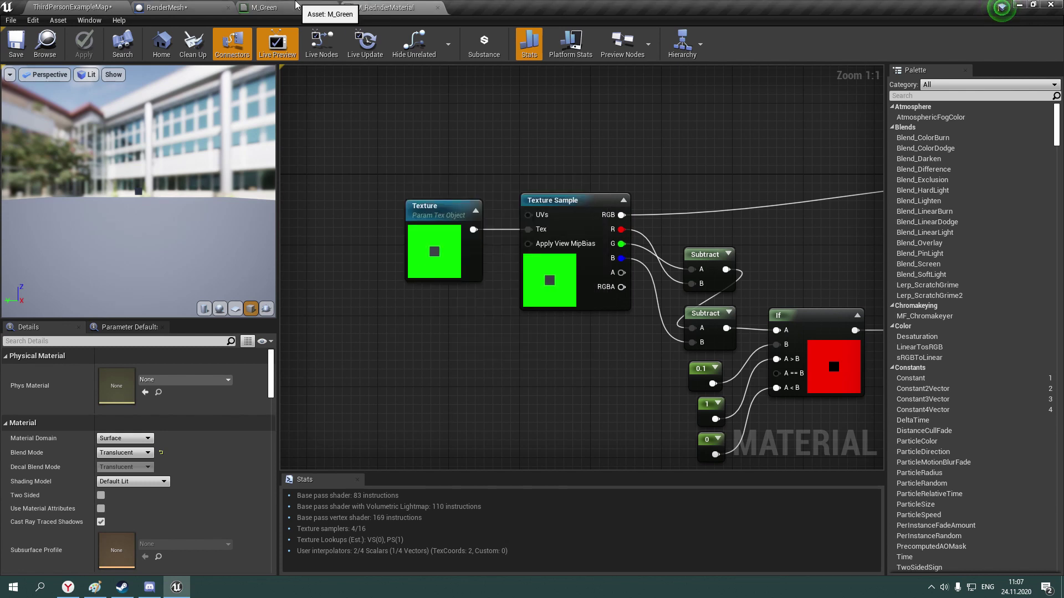
left_click(295, 5)
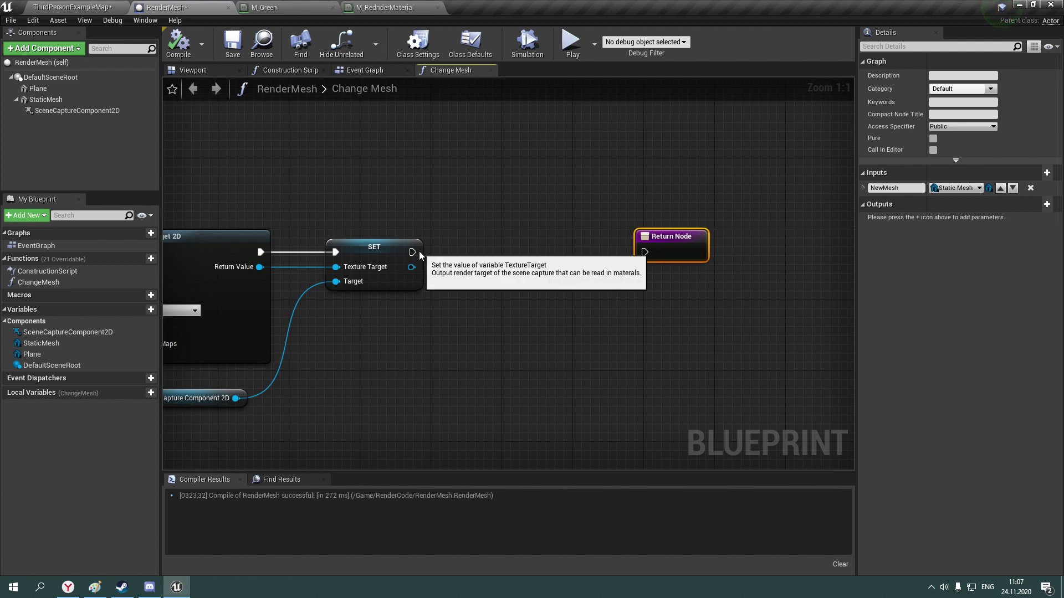
Add Create Dynamic Material Instance after SET, with parent M_RednderMaterial
left_click_drag(413, 253, 468, 245)
type("create mat")
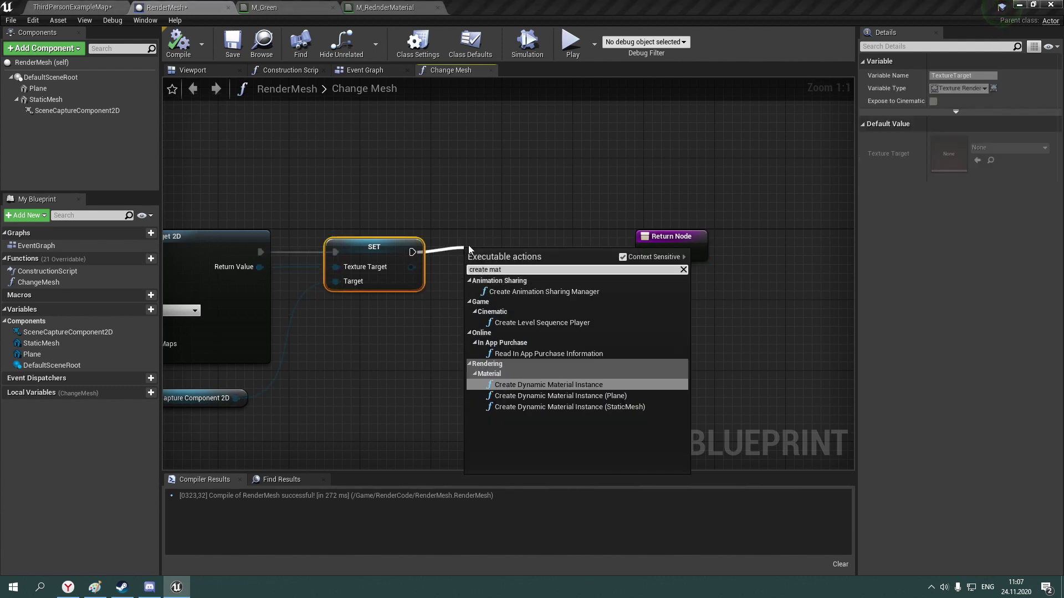
type("erial")
key("Return")
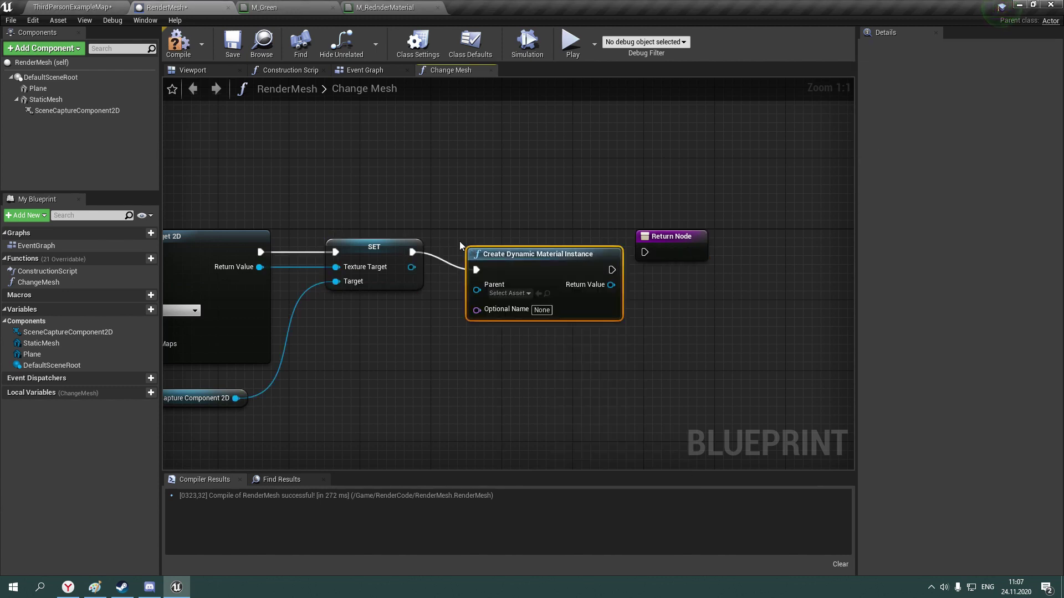
left_click(509, 275)
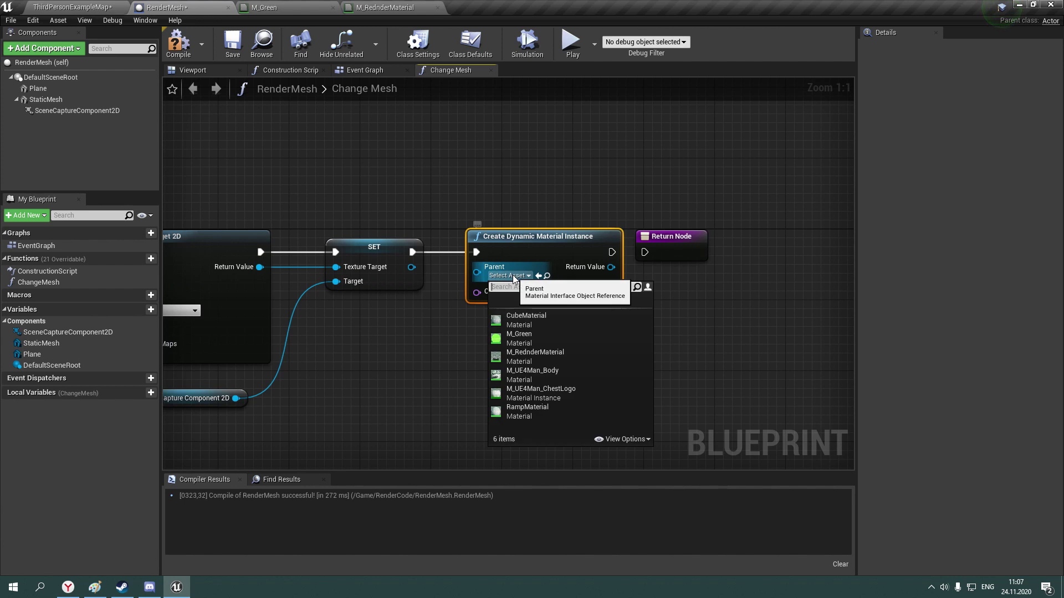
left_click(564, 362)
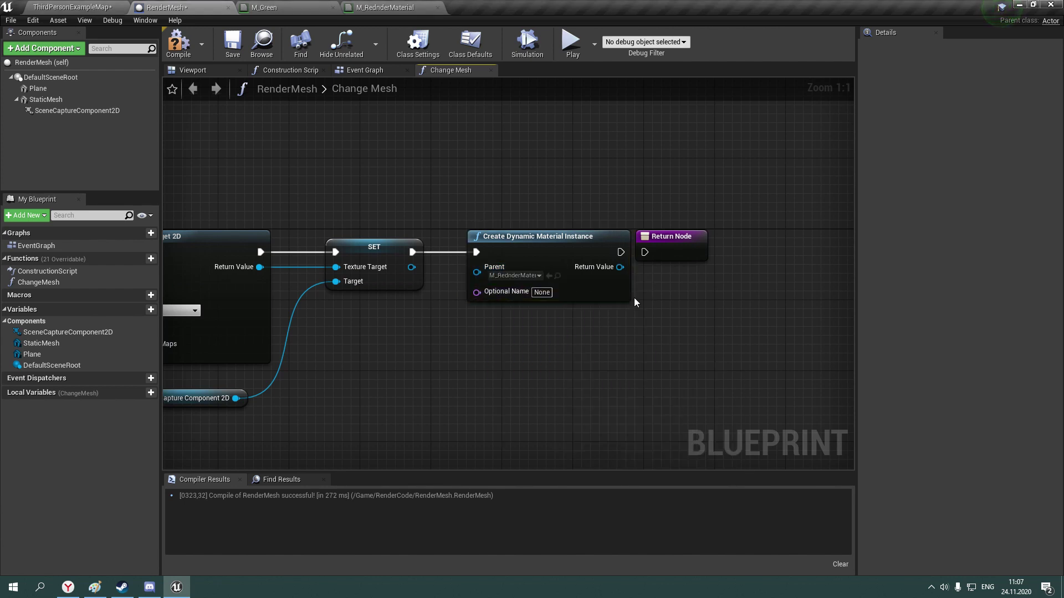
left_click_drag(671, 237, 765, 211)
right_click_drag(813, 240, 504, 269)
left_click_drag(505, 268, 592, 269)
Add Set Texture Parameter Value on the instance with Parameter Name 'Texture'
left_click_drag(330, 280, 380, 270)
type("s")
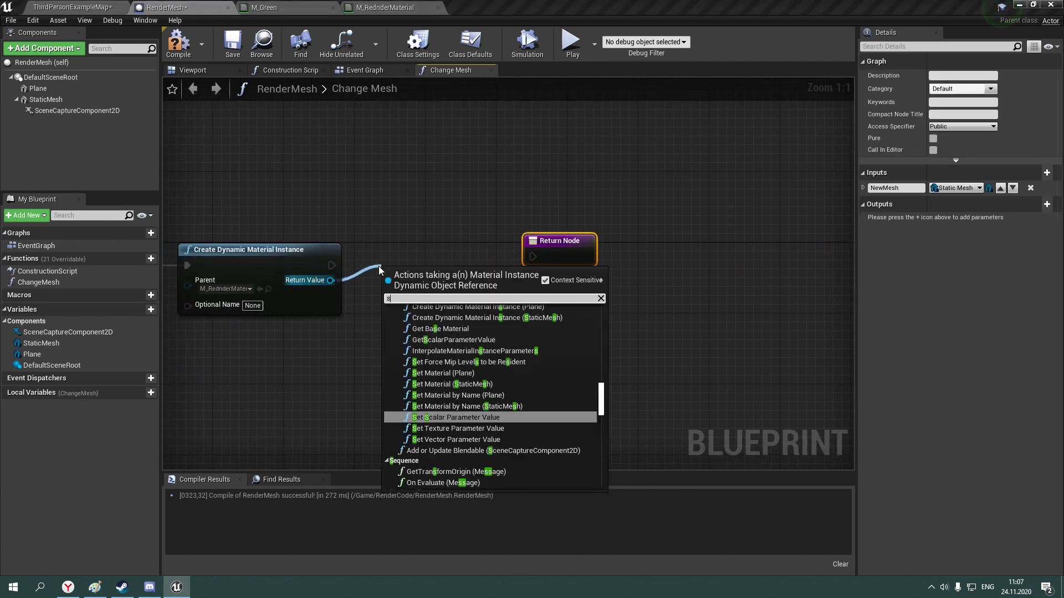
type("et param")
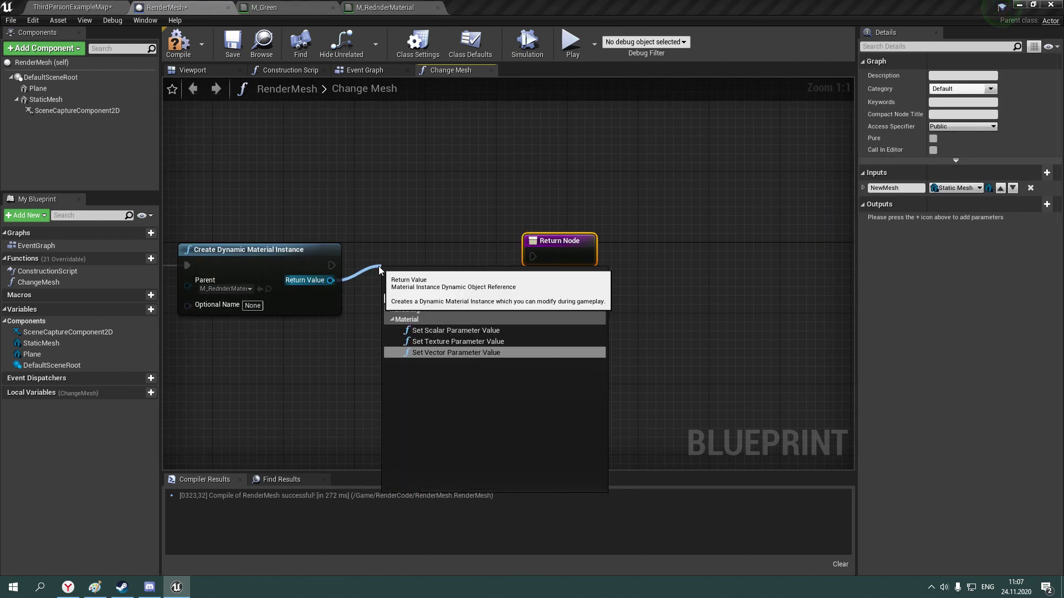
key("Up")
key("Return")
left_click_drag(421, 278, 405, 245)
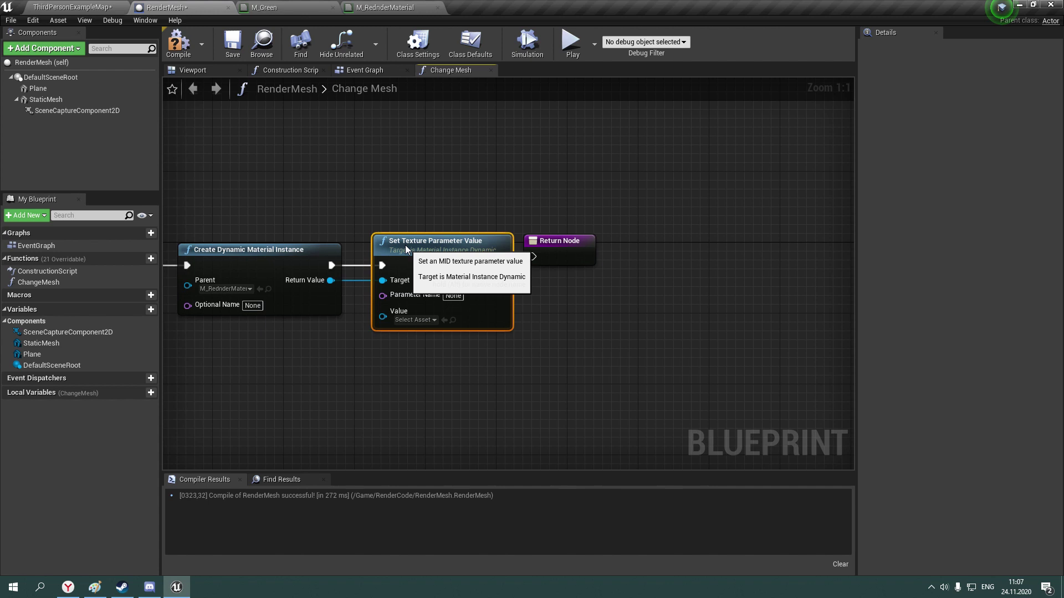
left_click(421, 5)
left_click(228, 4)
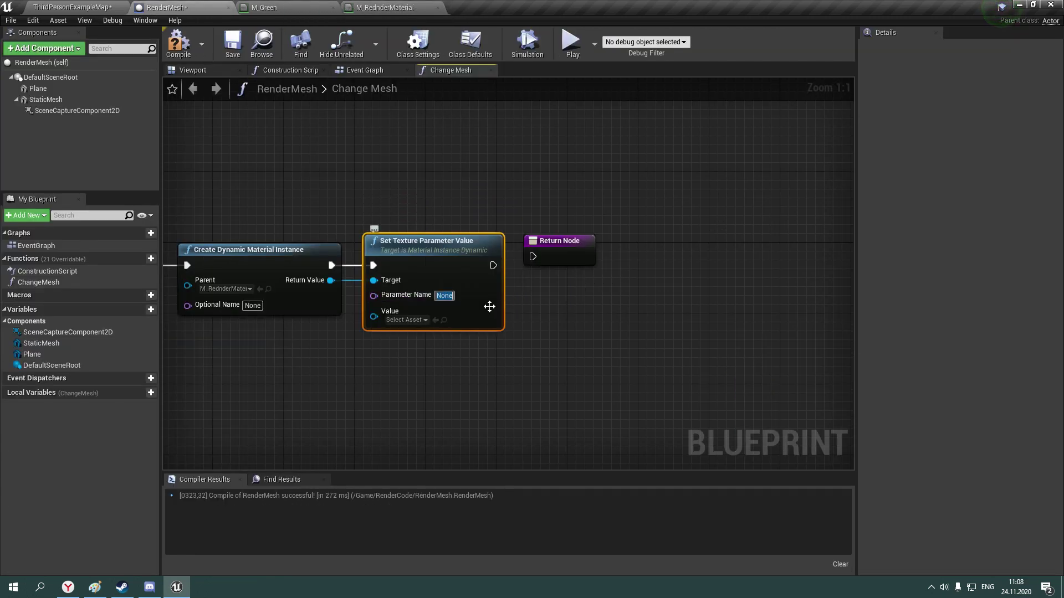
type("Texture")
right_click_drag(489, 306, 716, 282)
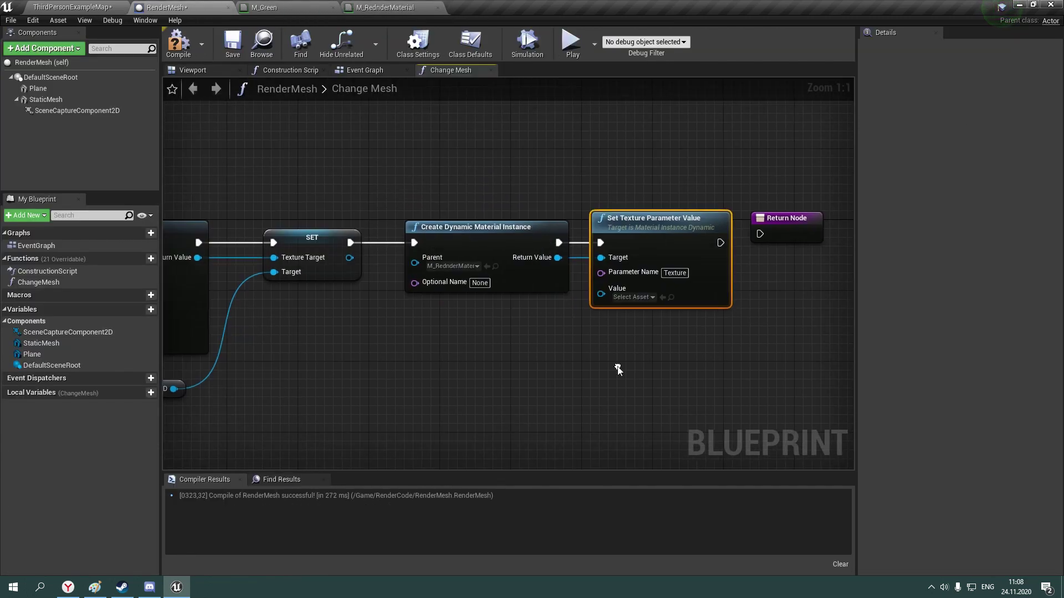
scroll(511, 360, "down", 4)
scroll(384, 333, "up", 1)
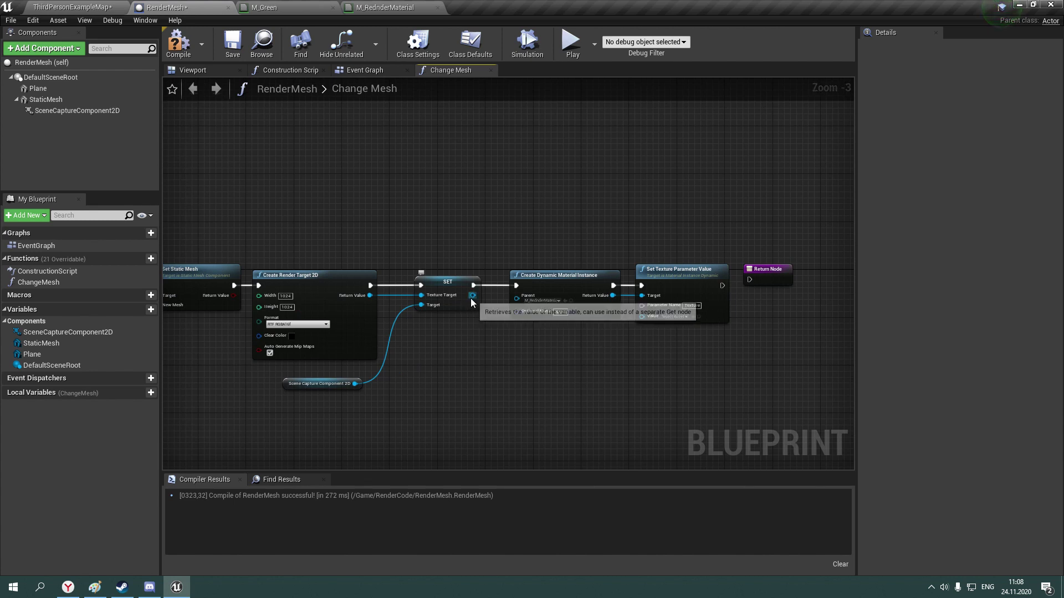
Feed the Value input from the scene capture's Get Texture Target and tidy the starting nodes
mouse_move(473, 294)
left_mouse_down()
mouse_move(491, 330)
mouse_move(534, 350)
mouse_move(467, 367)
mouse_move(508, 362)
left_mouse_up()
left_click(321, 384)
key("ctrl+c")
key("ctrl+v")
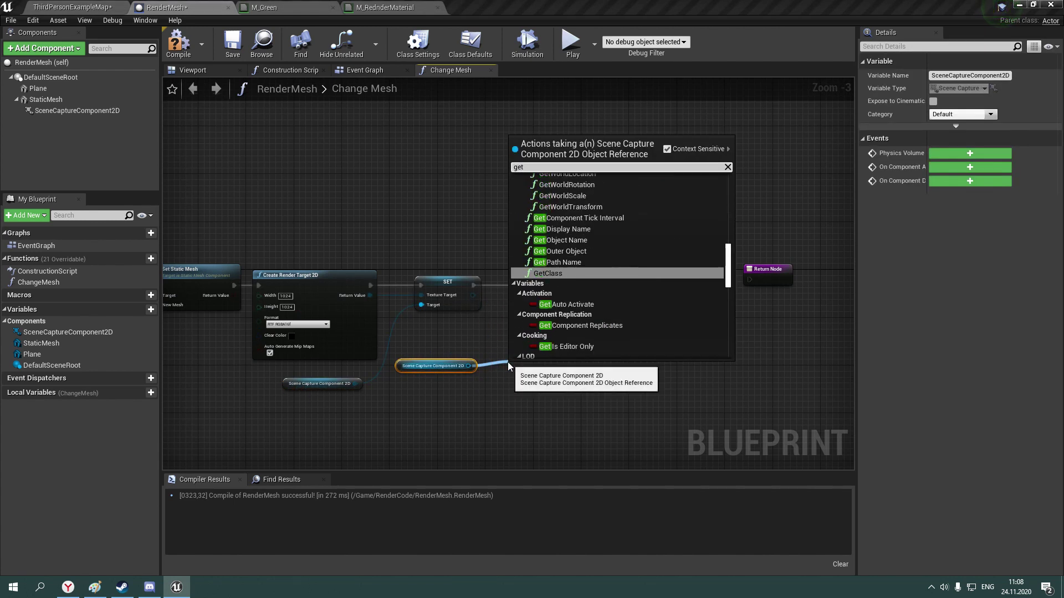
type("get text")
key("Return")
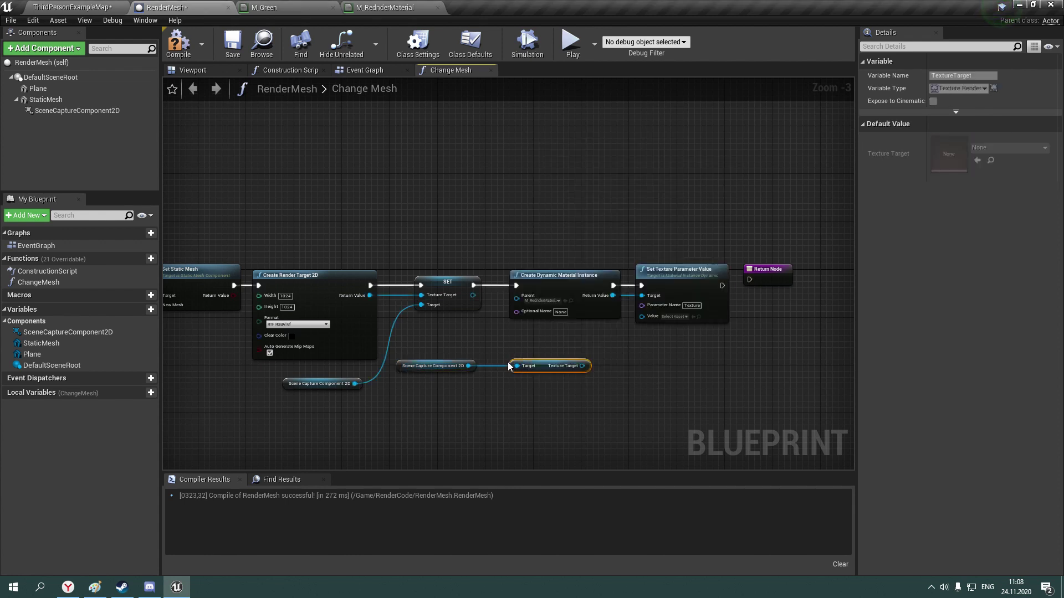
mouse_move(457, 381)
left_mouse_down()
mouse_move(550, 367)
mouse_move(649, 321)
left_mouse_up()
scroll(578, 387, "down", 1)
scroll(292, 234, "up", 1)
left_click_drag(293, 238, 574, 367)
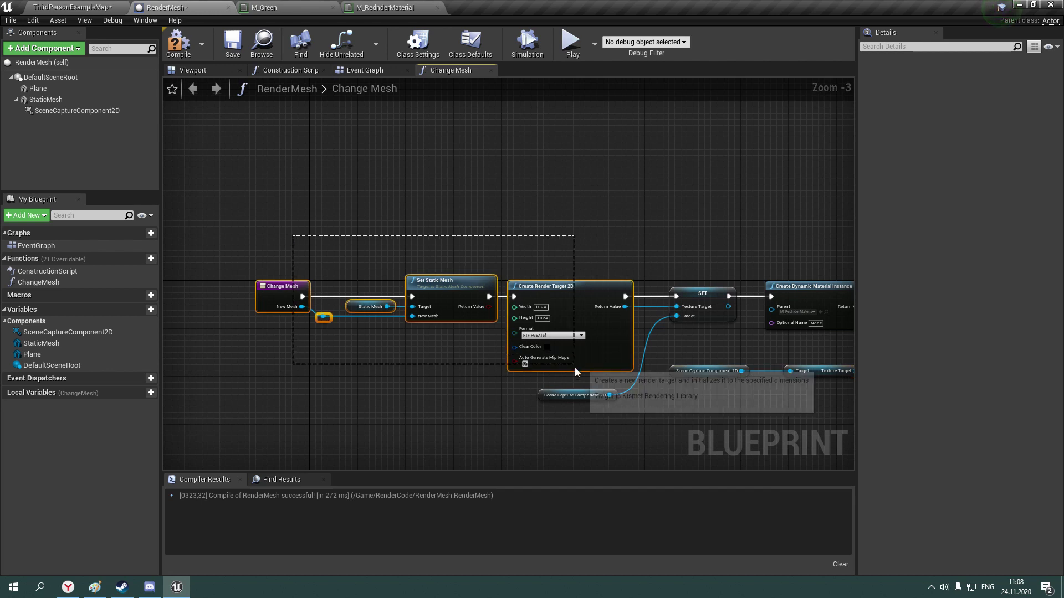
mouse_move(621, 316)
left_mouse_down()
mouse_move(578, 304)
mouse_move(562, 310)
mouse_move(581, 311)
left_mouse_up()
Promote Create Render Target 2D's Return Value to a local variable named ITexture
left_click(627, 368)
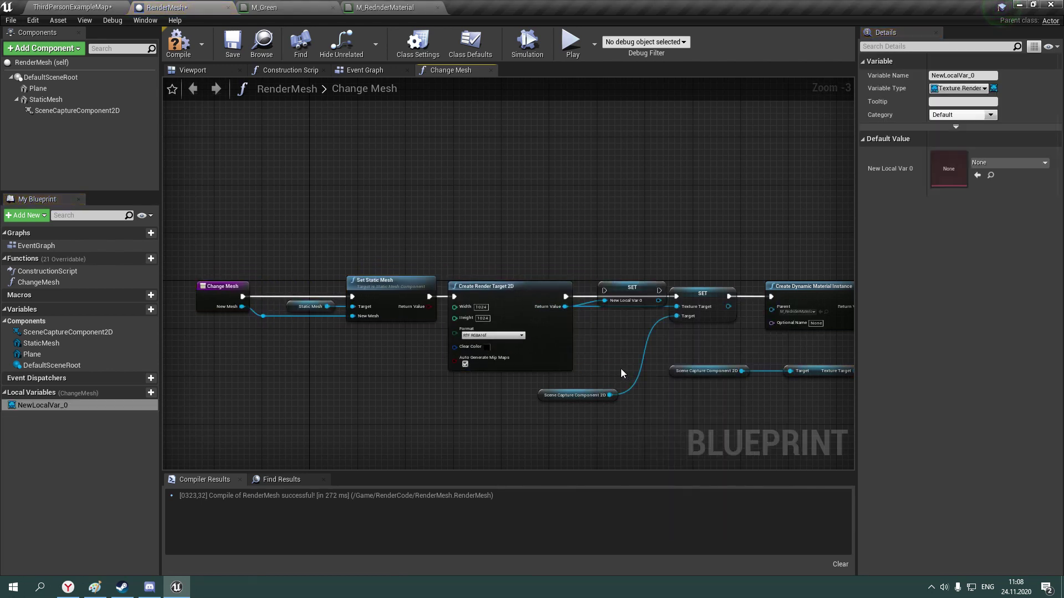
left_click(954, 77)
type("IText")
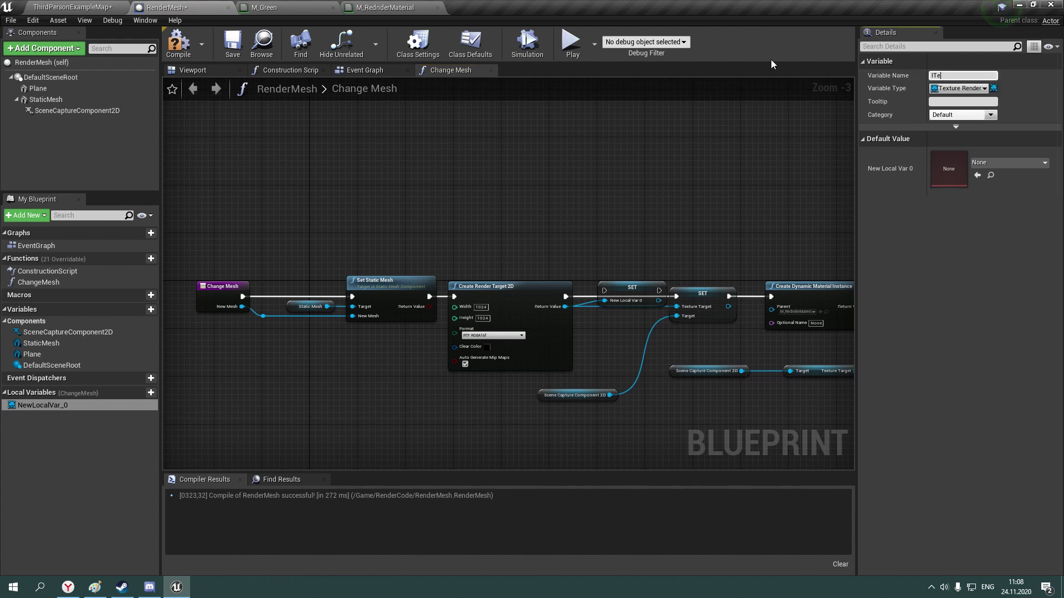
type("ure")
key("Return")
scroll(665, 252, "up", 3)
left_click(550, 326)
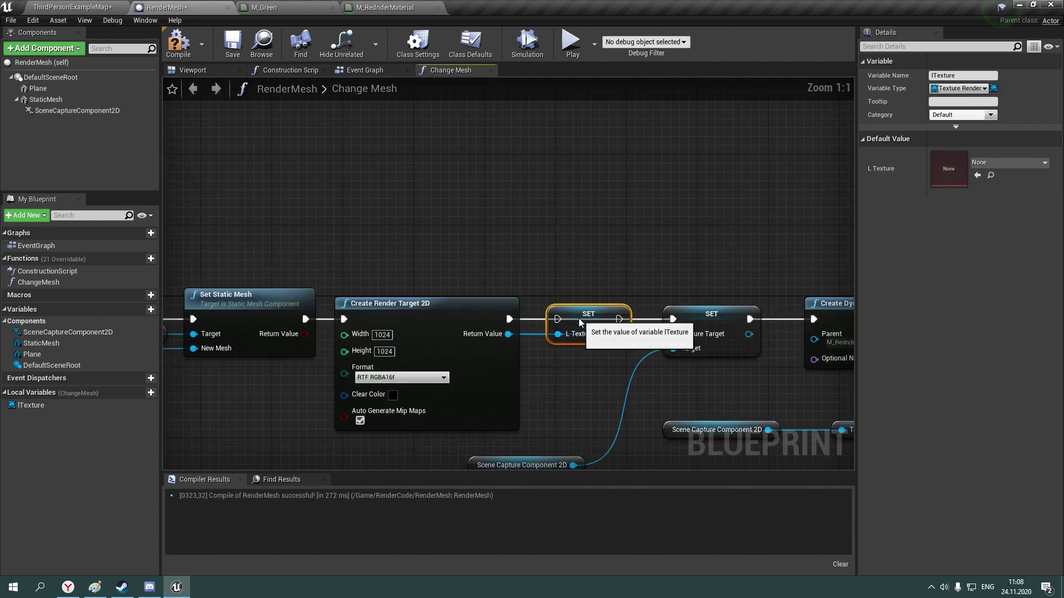
left_click_drag(549, 326, 575, 326)
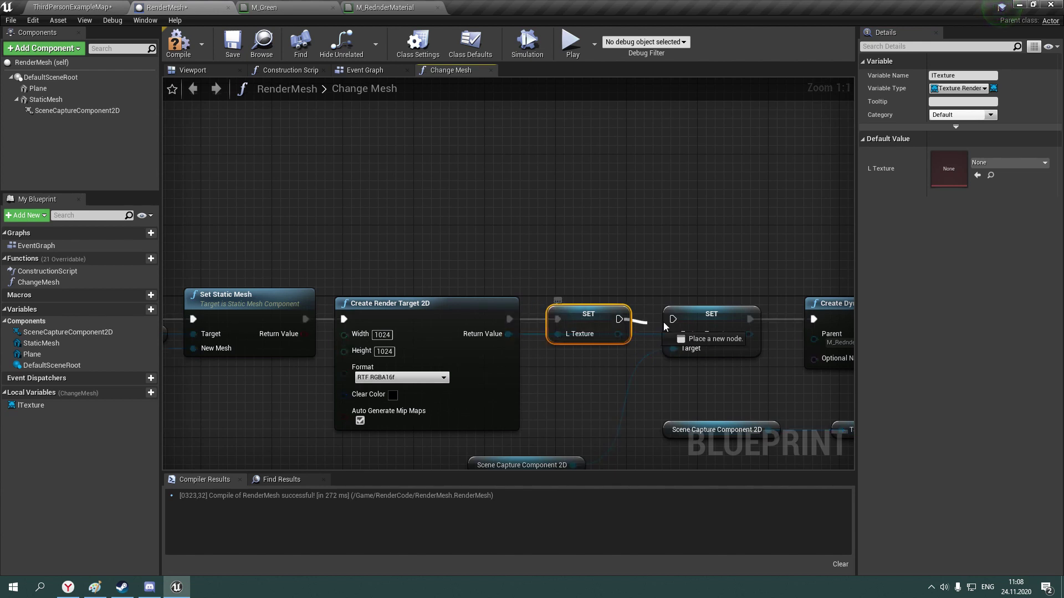
Delete the old scene capture and texture target nodes and plug an ITexture getter into Value
right_click_drag(676, 334, 329, 244)
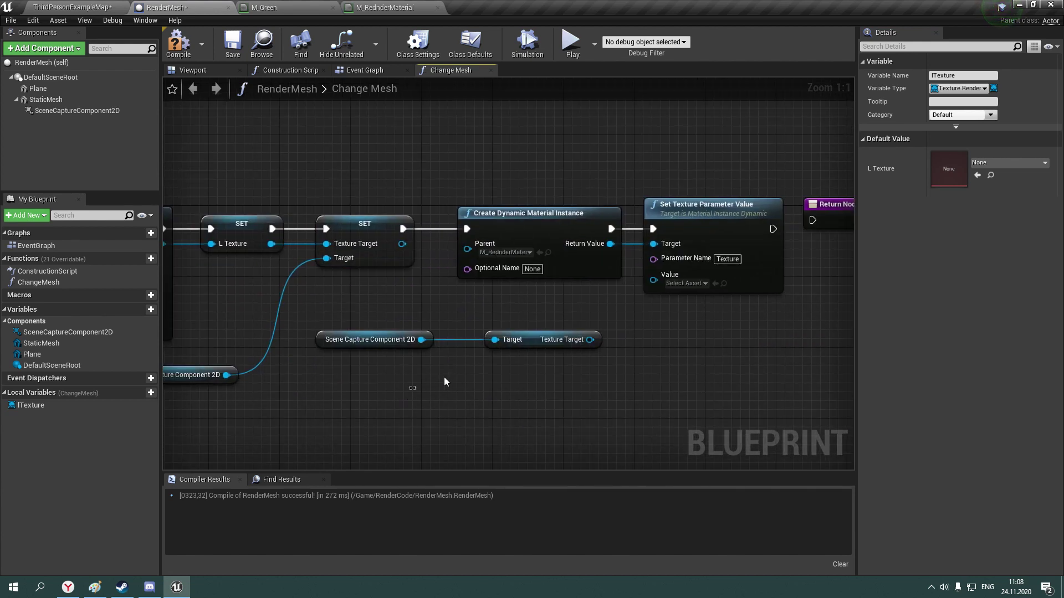
left_click_drag(610, 360, 302, 286)
key("Delete")
left_click_drag(31, 405, 653, 280, "ctrl")
Wire Set Texture Parameter Value and the material instance's Return Value into the Return Node
right_click_drag(669, 281, 476, 311)
left_click_drag(720, 244, 714, 251)
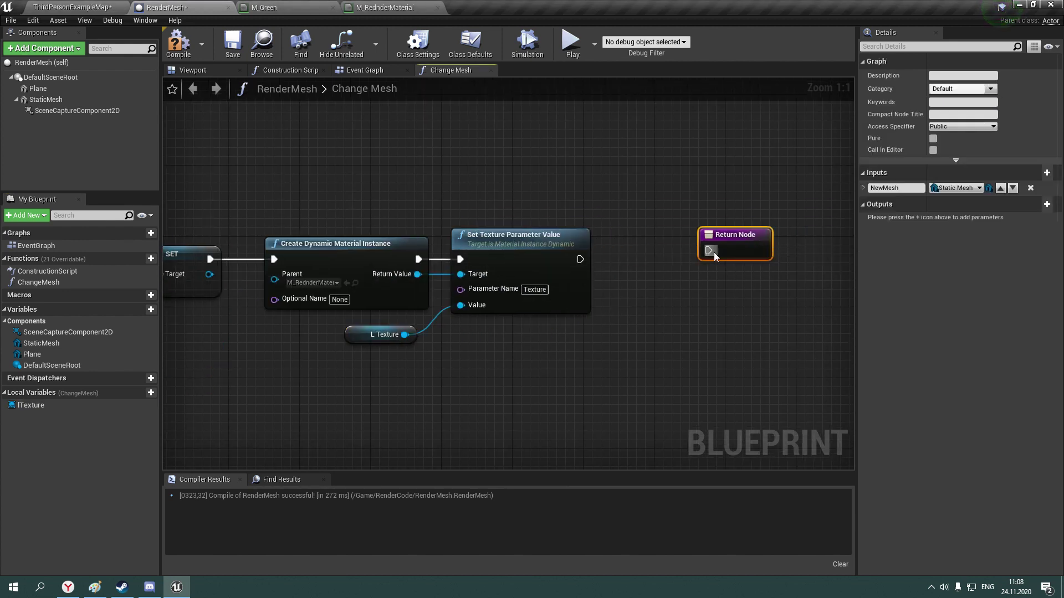
mouse_move(580, 259)
left_mouse_down()
mouse_move(716, 252)
mouse_move(715, 261)
left_mouse_up()
left_click_drag(417, 273, 734, 271)
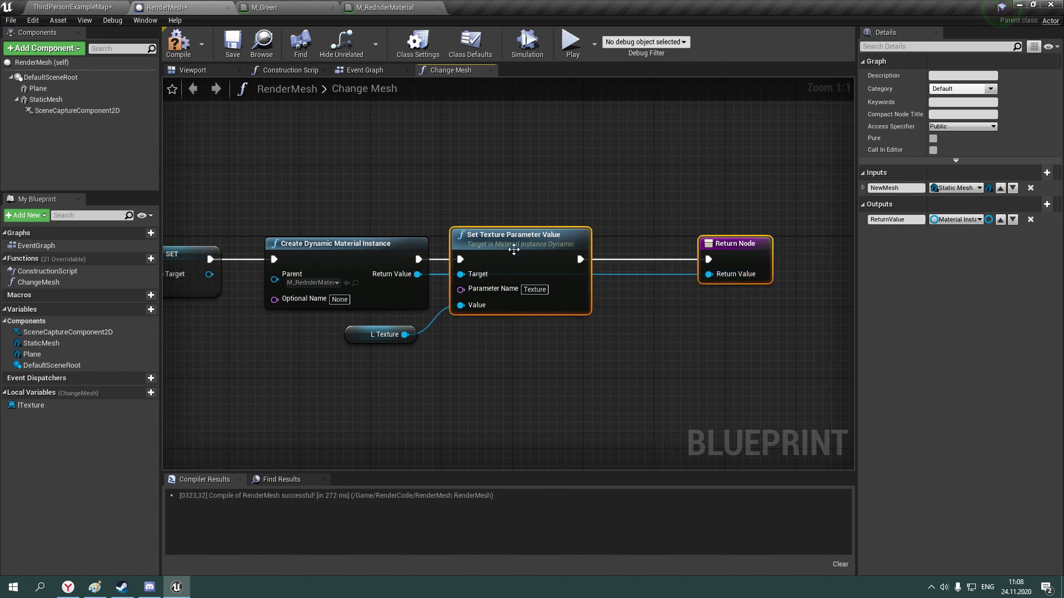
left_click_drag(509, 236, 642, 236)
left_click_drag(384, 334, 435, 334)
left_click_drag(417, 273, 446, 272)
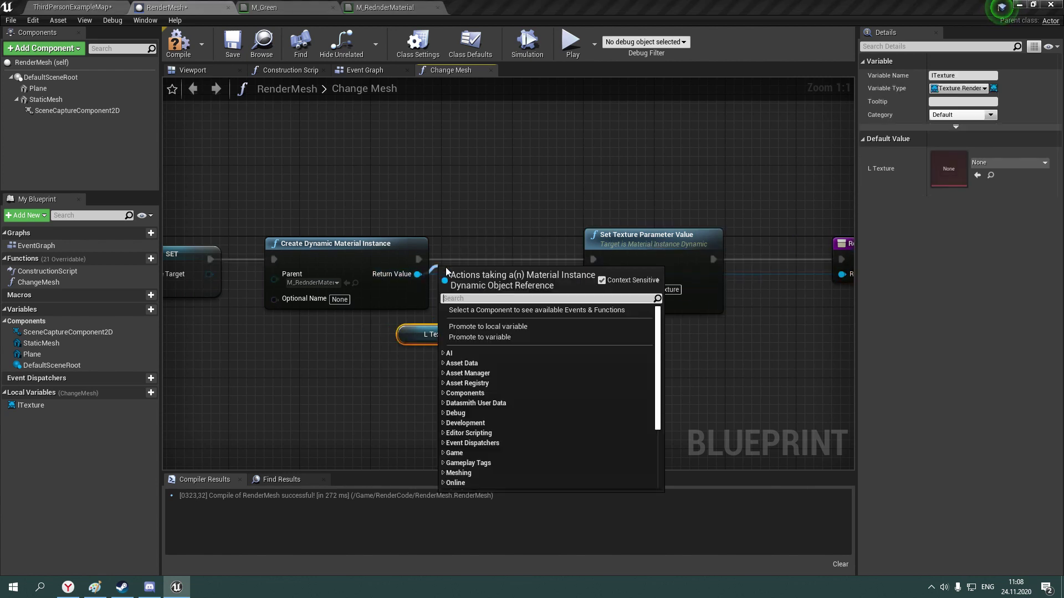
Store the material instance in local variable lMaterial, chaining its SET into Set Texture Parameter Value's Target
left_click(498, 324)
type("lMaterial")
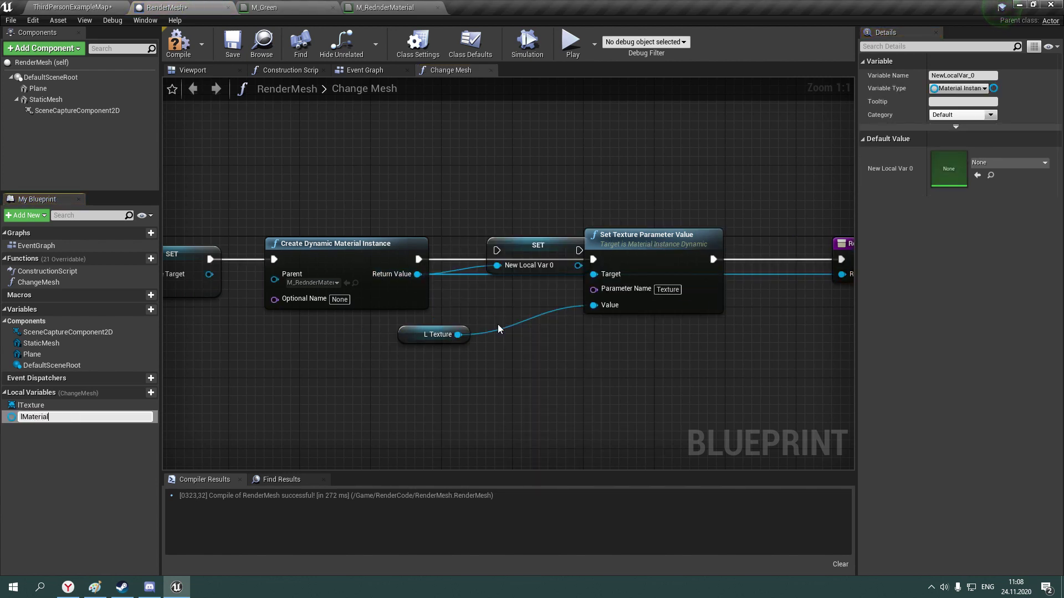
key("Return")
mouse_move(497, 251)
left_mouse_down()
mouse_move(452, 260)
mouse_move(594, 259)
left_mouse_up()
right_click(599, 277)
left_click_drag(594, 259, 587, 262, "ctrl")
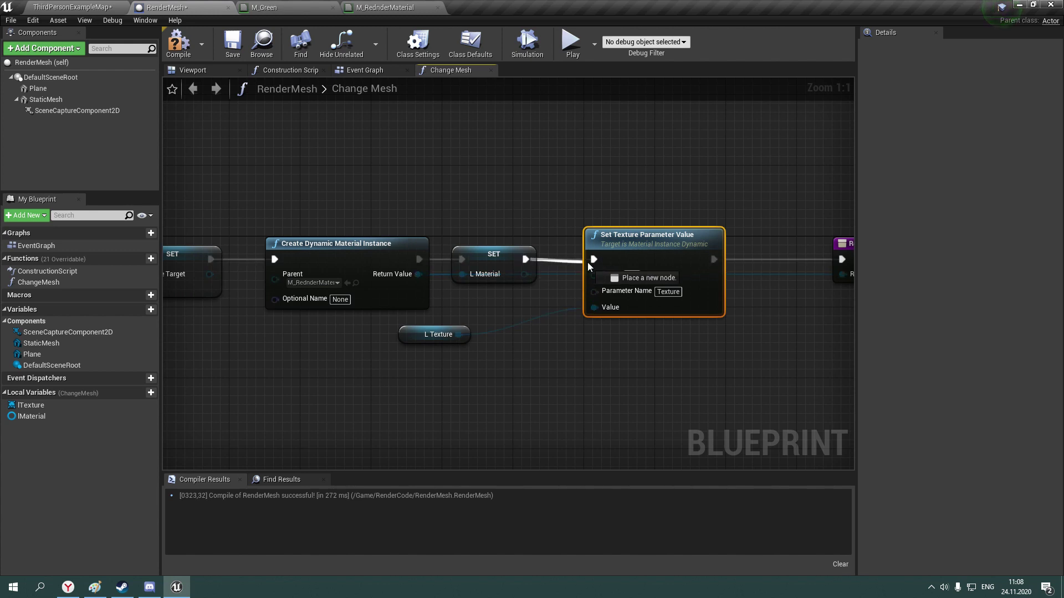
right_click(846, 276)
left_click(859, 293)
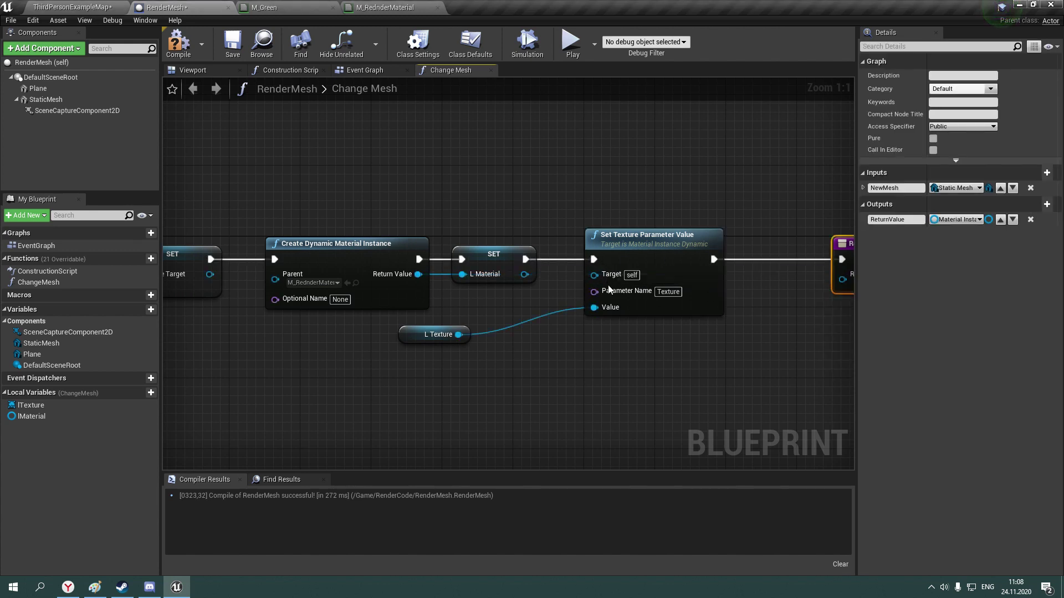
left_click_drag(524, 274, 593, 274)
Add an L Material getter and wire it into the Return Node's Return Value
left_click(459, 329)
right_click_drag(458, 330, 169, 332)
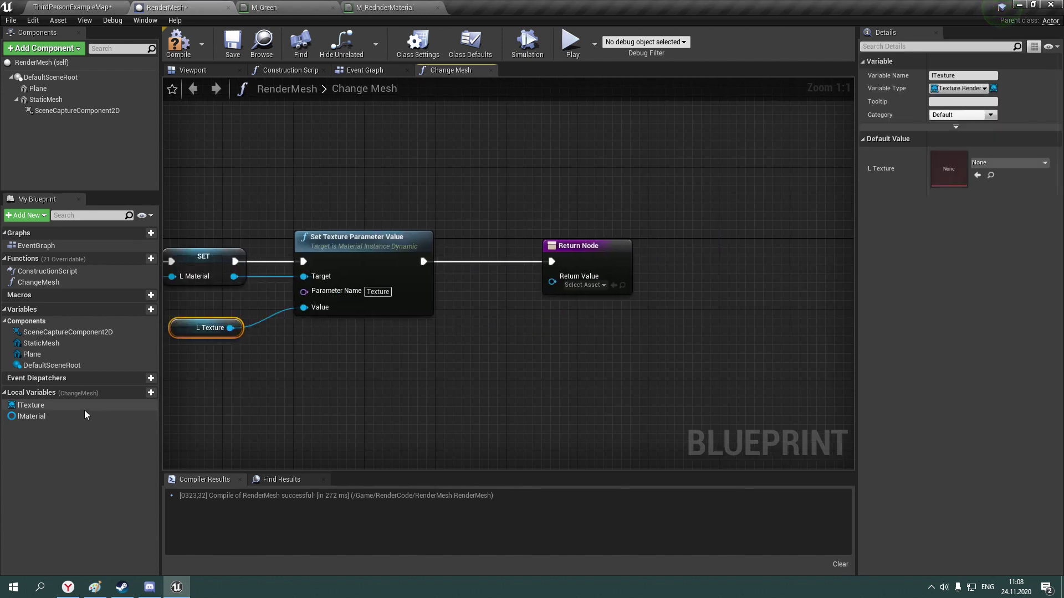
mouse_move(31, 416)
left_mouse_down()
mouse_move(497, 305)
mouse_move(546, 289)
mouse_move(552, 276)
left_mouse_up()
left_click(497, 305)
left_click(179, 42)
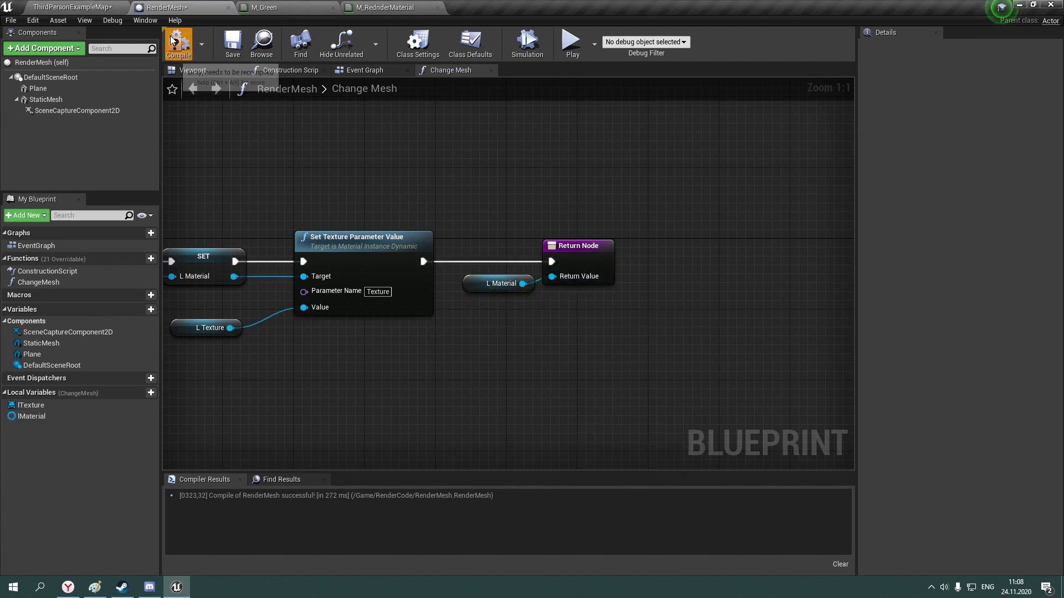
Save the RenderMesh blueprint, review the Change Mesh chain, and return to the level editor
left_click(233, 43)
scroll(405, 189, "down", 2)
scroll(509, 194, "down", 1)
scroll(504, 214, "down", 1)
right_click_drag(503, 214, 659, 209)
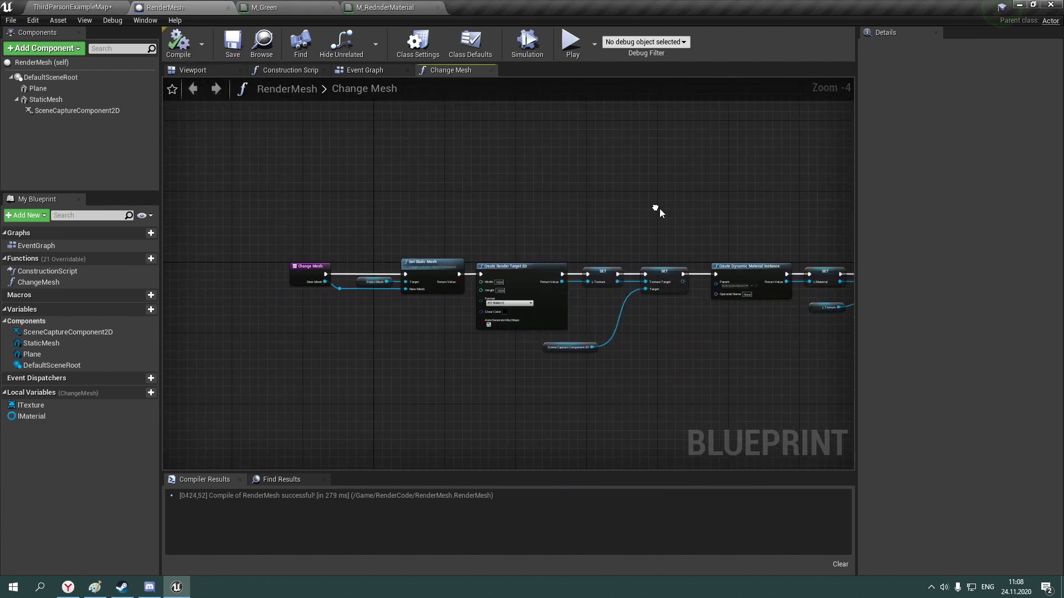
scroll(321, 301, "up", 4)
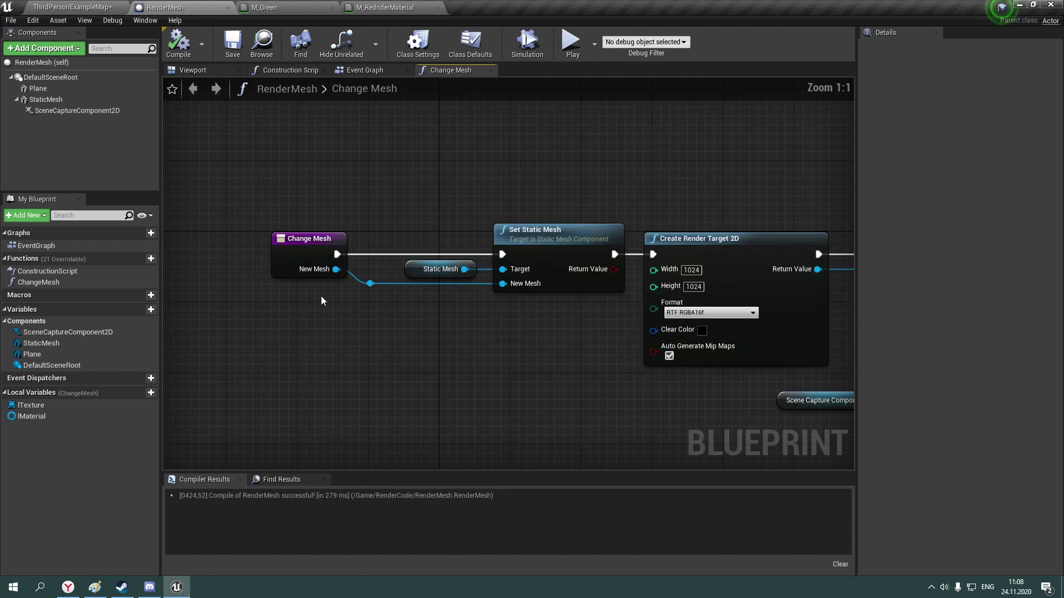
left_click(99, 7)
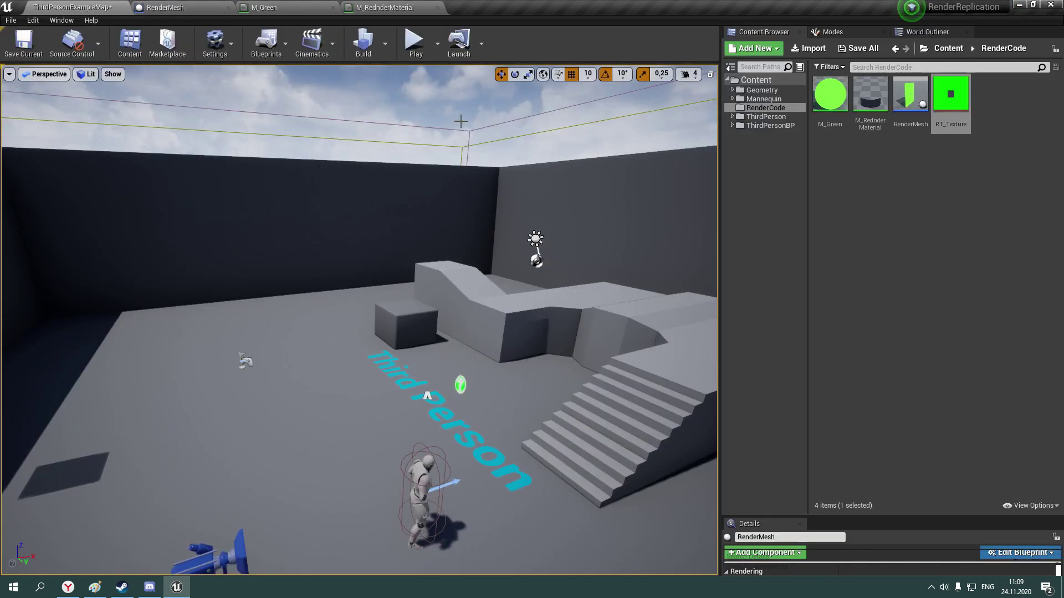
Open the ThirdPersonCharacter blueprint, then browse back to the RenderCode folder
left_click(756, 125)
double_click(831, 108)
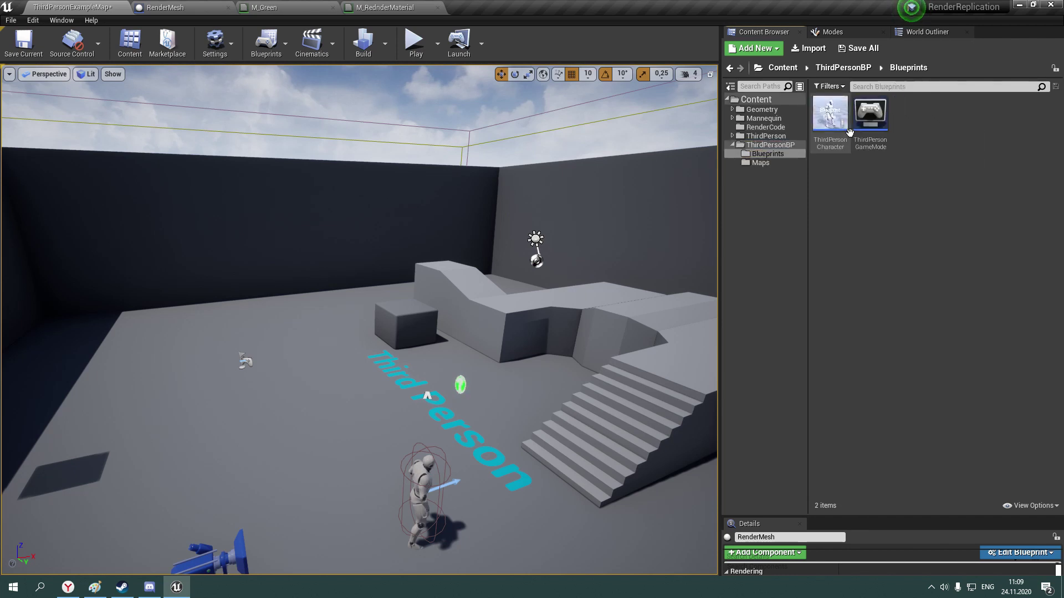
double_click(828, 110)
left_click(78, 7)
left_click(766, 107)
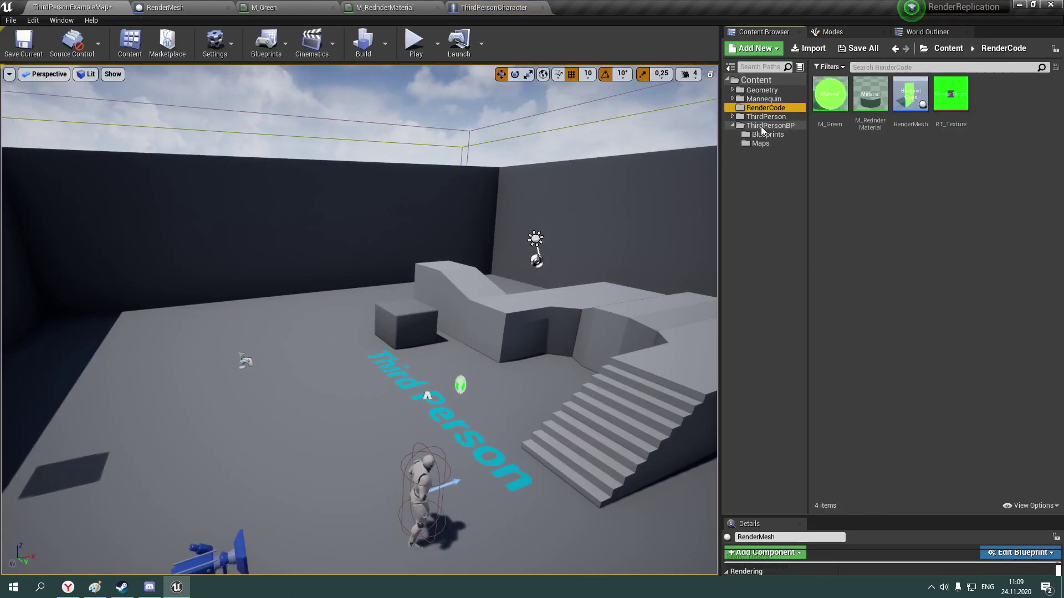
left_click(763, 99)
left_click(776, 111)
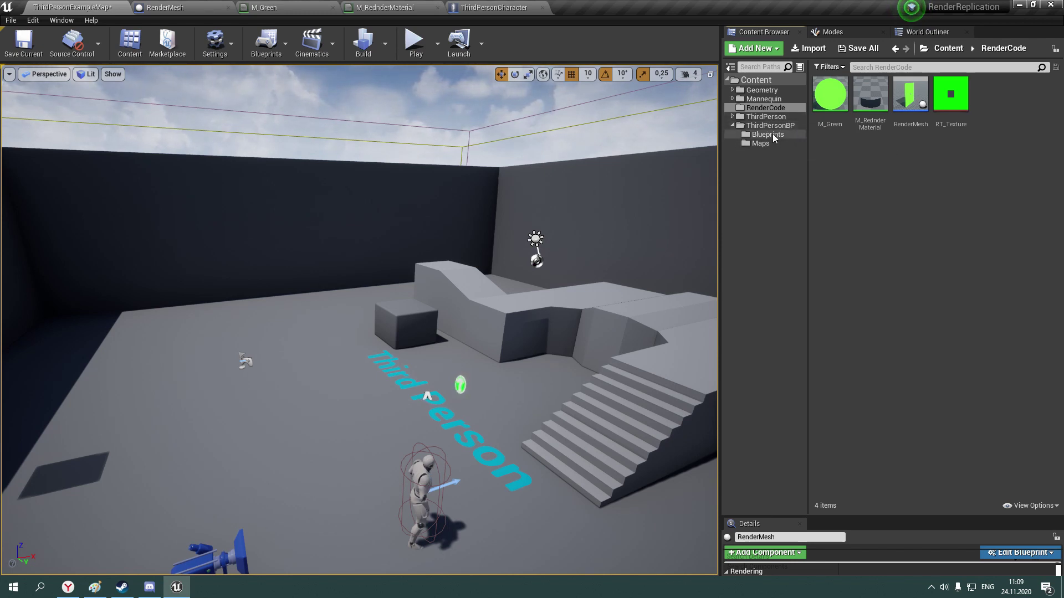
left_click(774, 135)
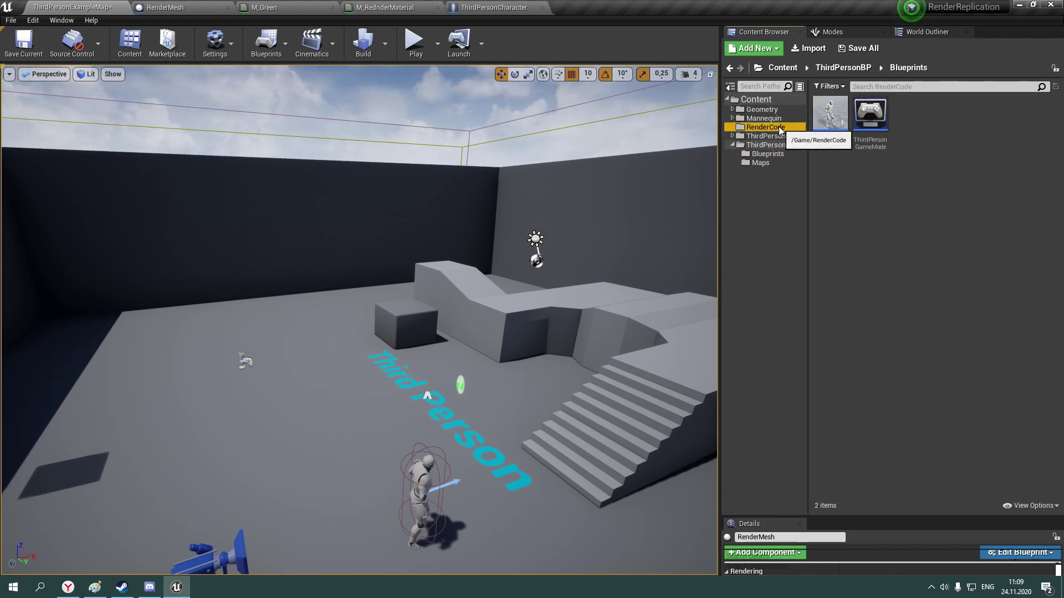
left_click(776, 128)
Add a new User Interface > Widget Blueprint there and name it W_Debug
right_click(899, 168)
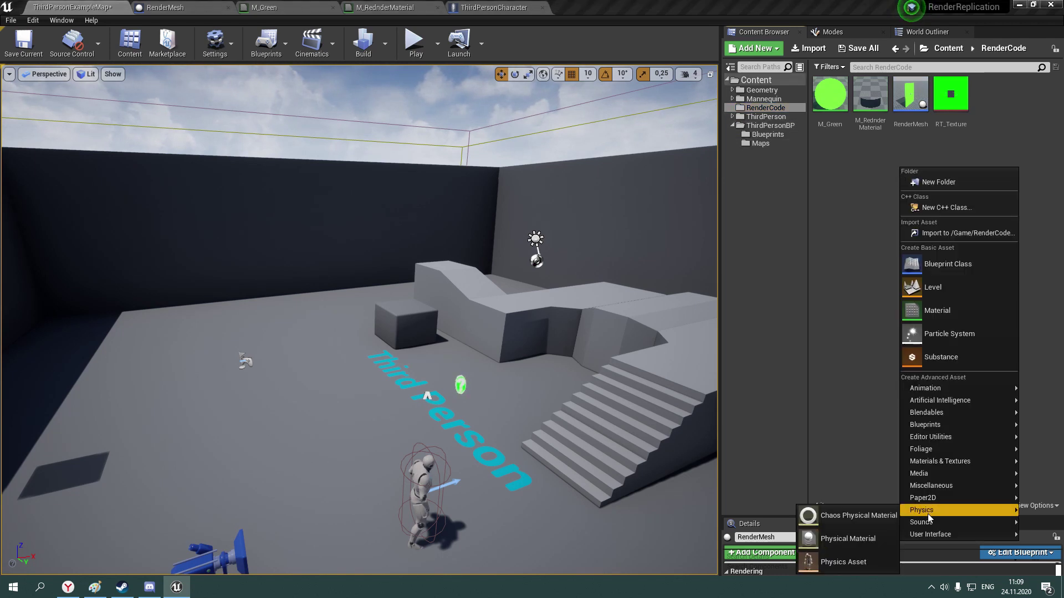
mouse_move(925, 534)
left_click(870, 563)
type("W_Debug")
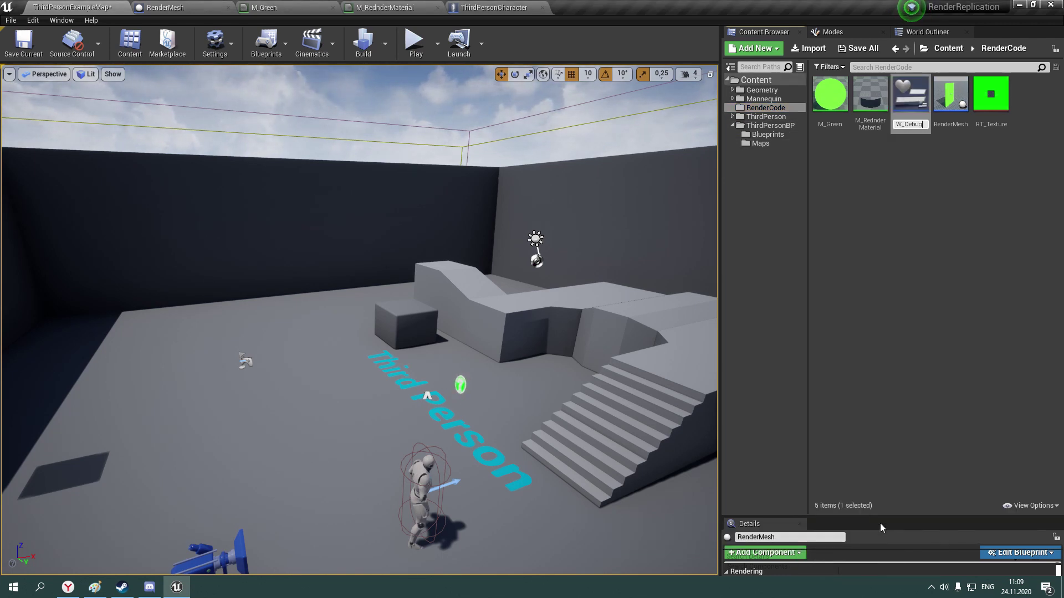
type("_Debug")
key("Return")
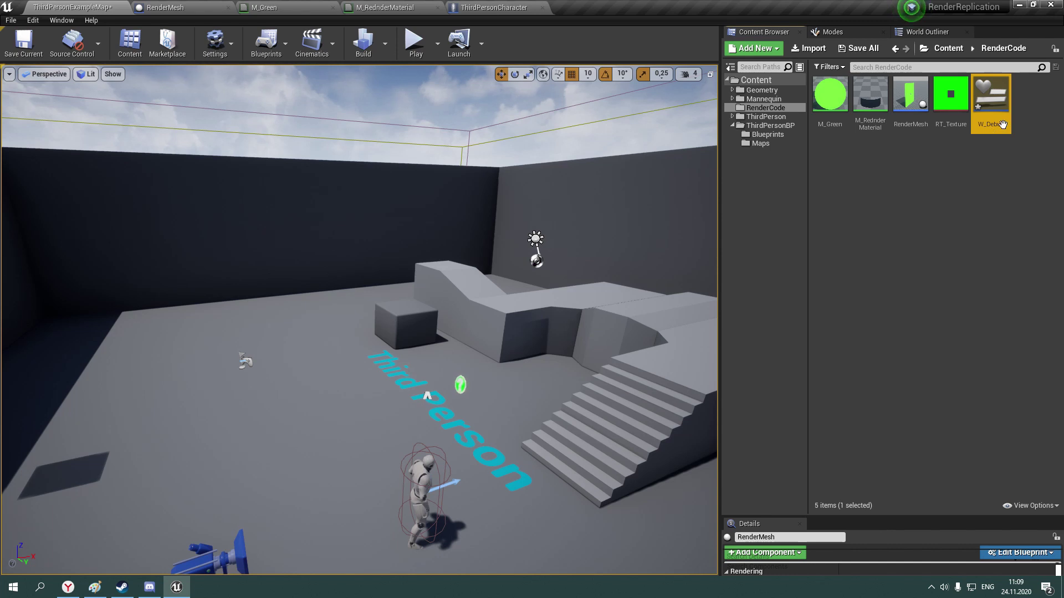
Place an enlarged Border at W_Debug's top-left and mark it as a variable
double_click(1000, 124)
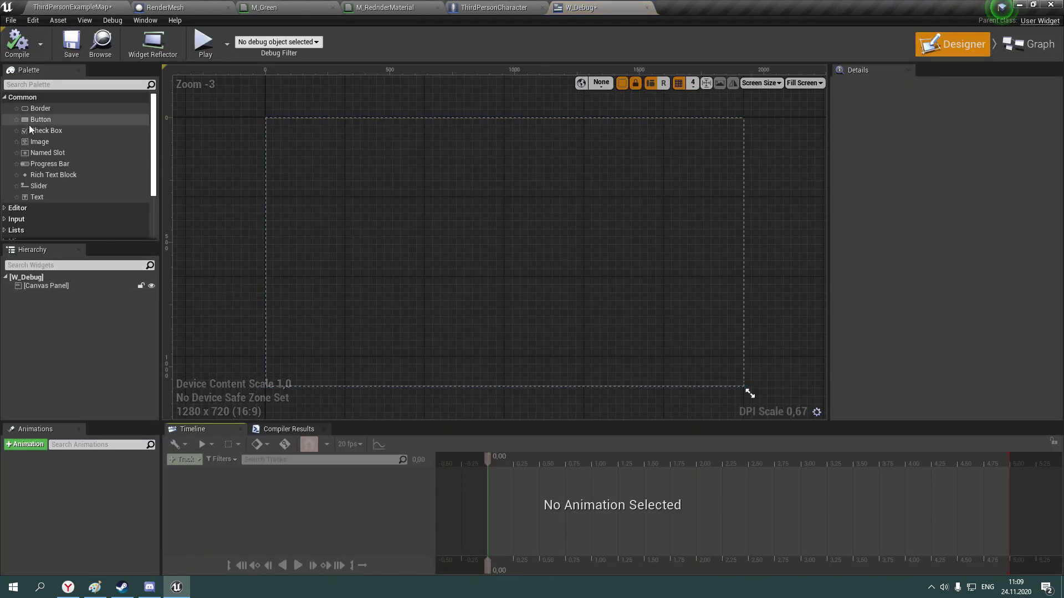
mouse_move(49, 107)
left_mouse_down()
mouse_move(610, 272)
mouse_move(719, 377)
left_mouse_up()
left_click_drag(650, 335, 313, 188)
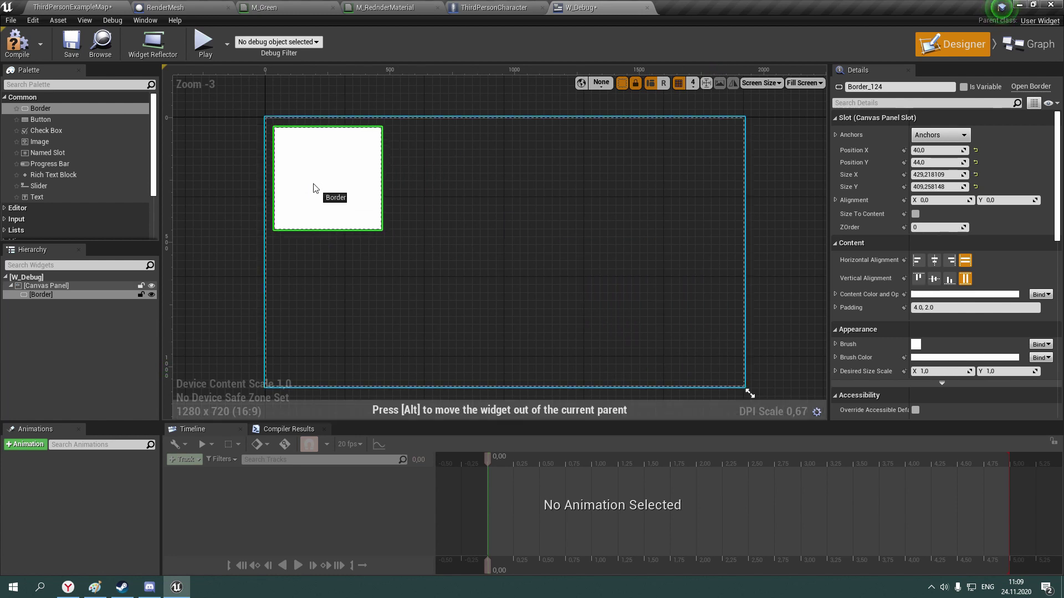
scroll(834, 220, "down", 2)
scroll(835, 219, "down", 2)
left_click(835, 220)
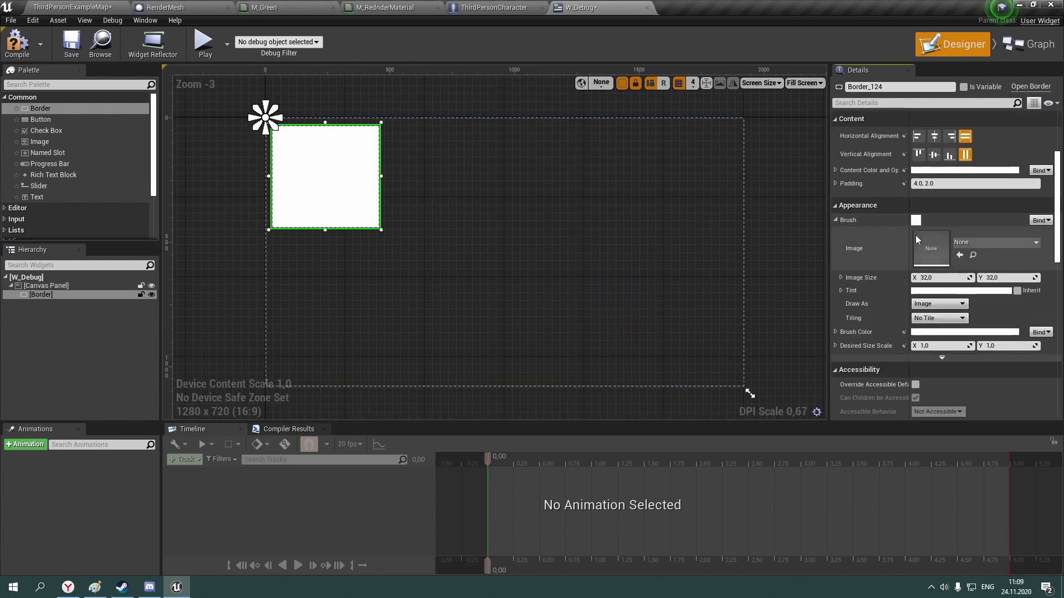
left_click(982, 242)
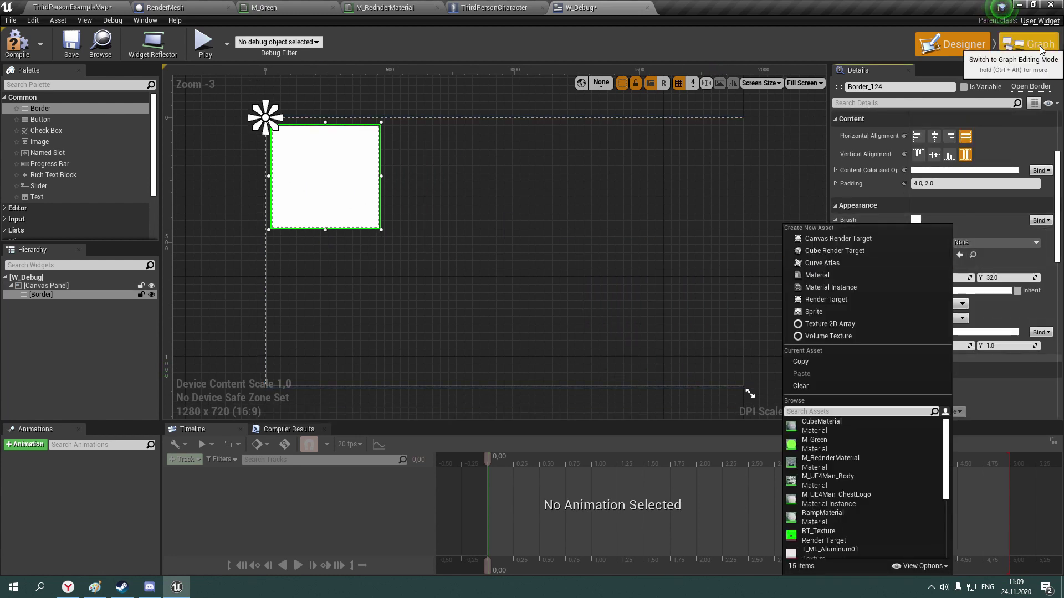
left_click(964, 86)
type("B_Debug")
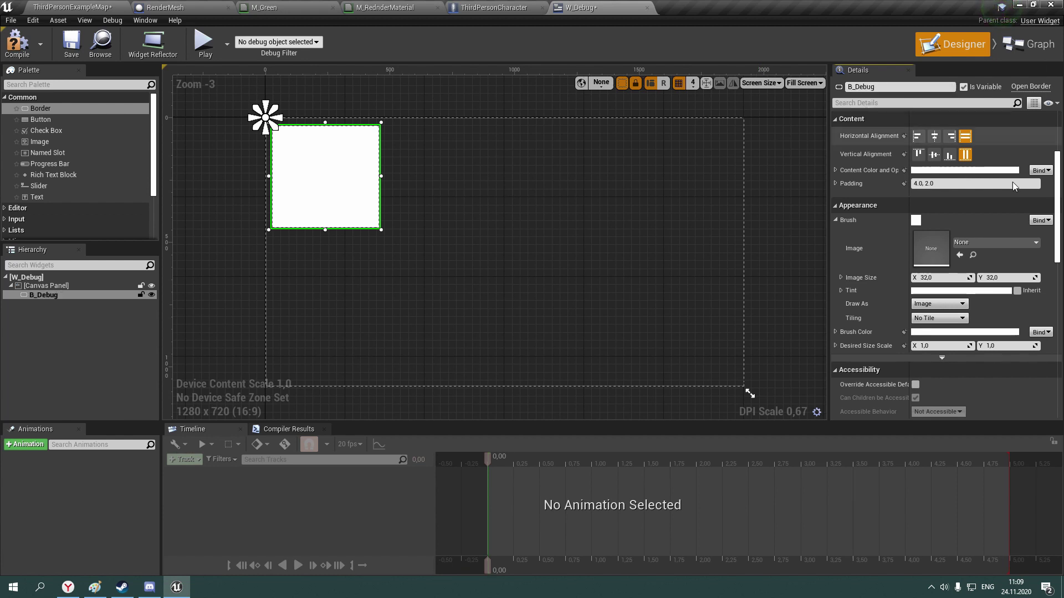
Set the border's brush image to M_RednderMaterial, switch the material to UI domain, and compile
left_click(990, 244)
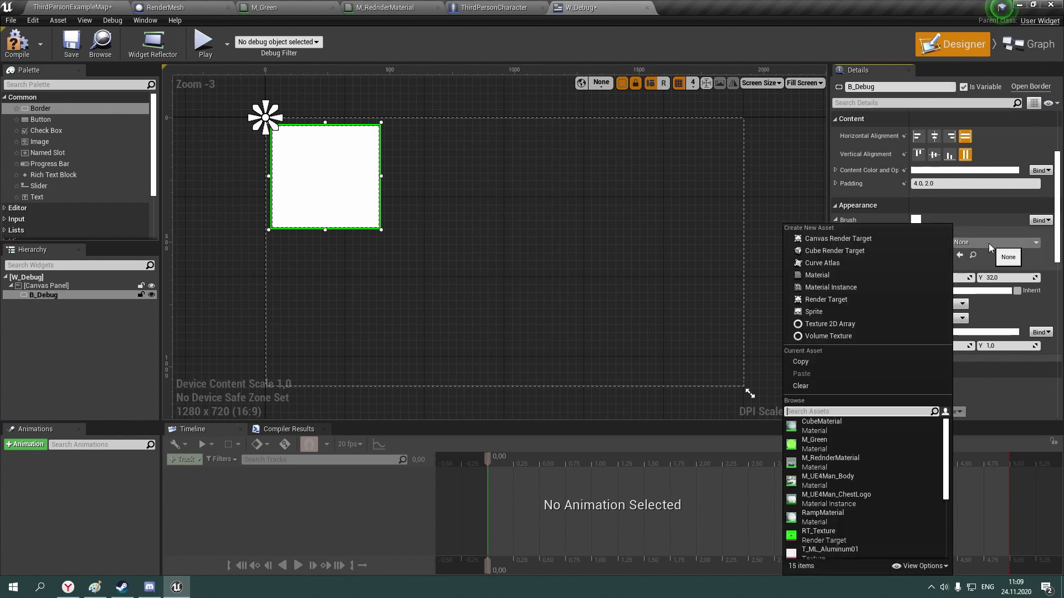
type("mat")
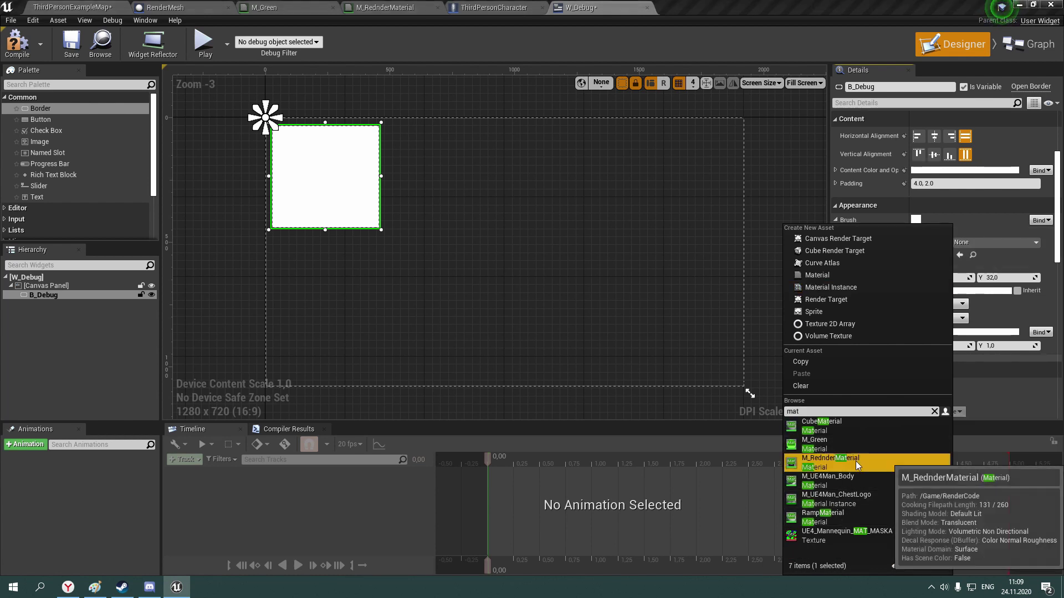
left_click(856, 461)
left_click(20, 50)
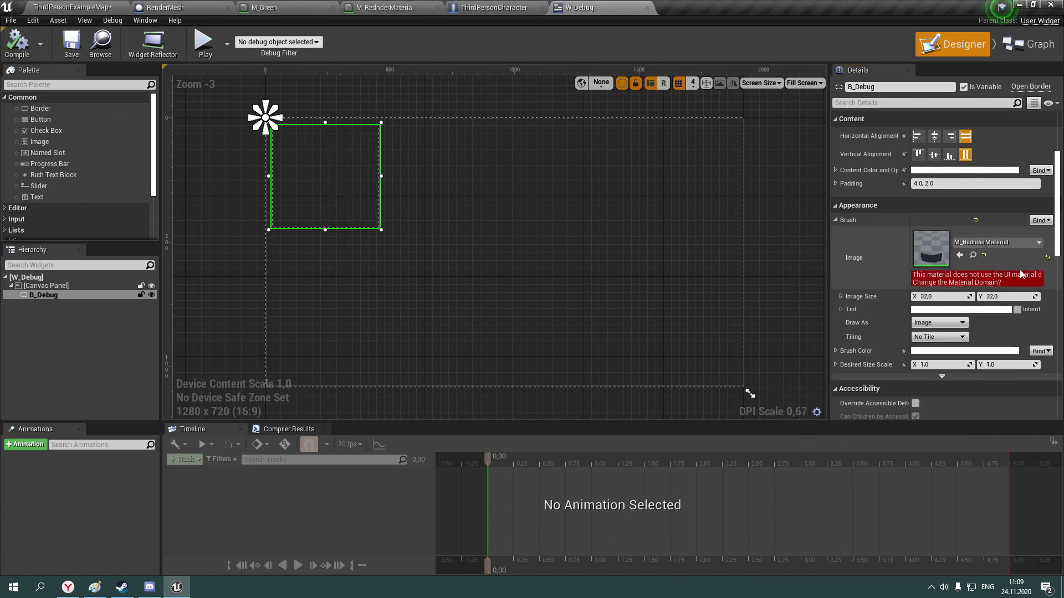
left_click(992, 282)
Save M_RednderMaterial in its editor and return to the W_Debug designer
left_click(72, 7)
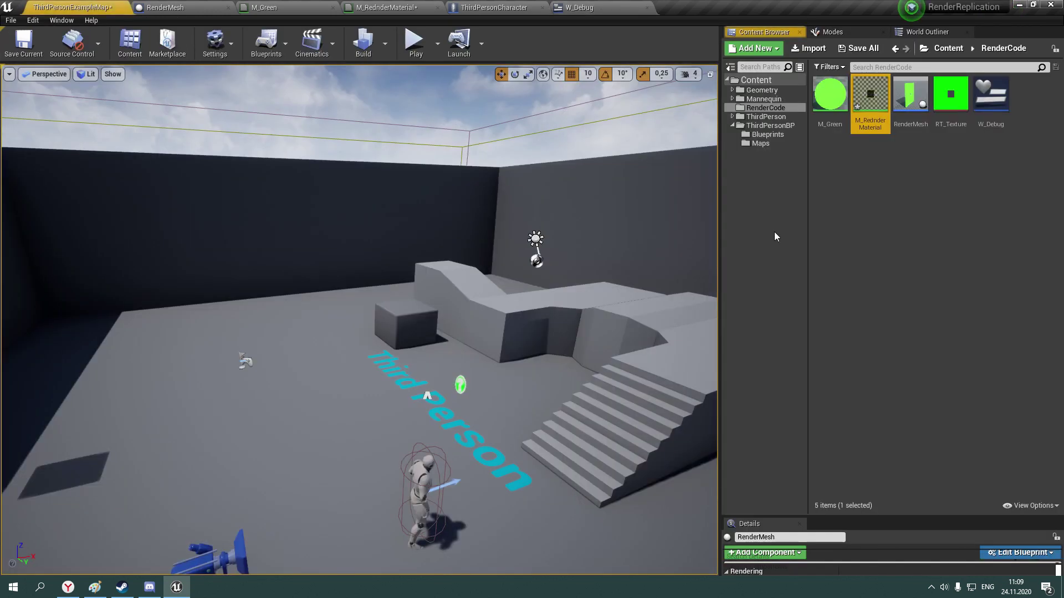
left_click(356, 7)
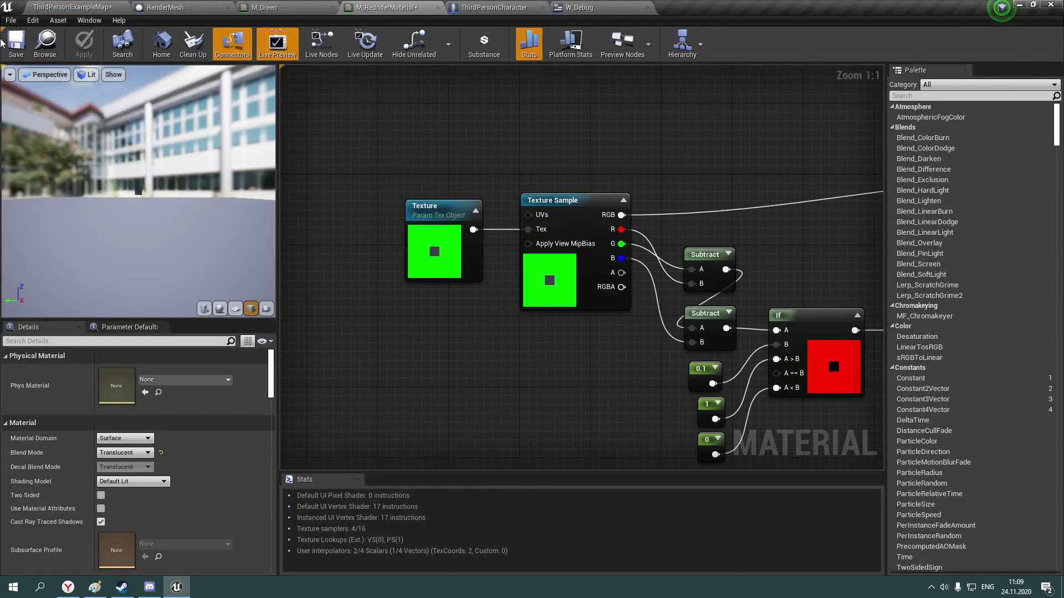
left_click(15, 44)
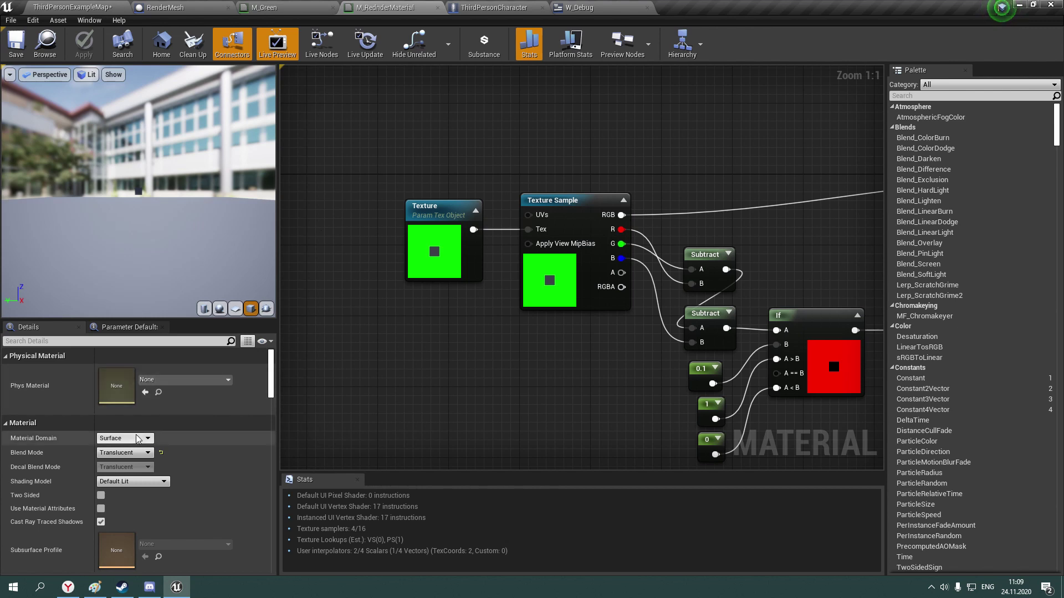
left_click(296, 6)
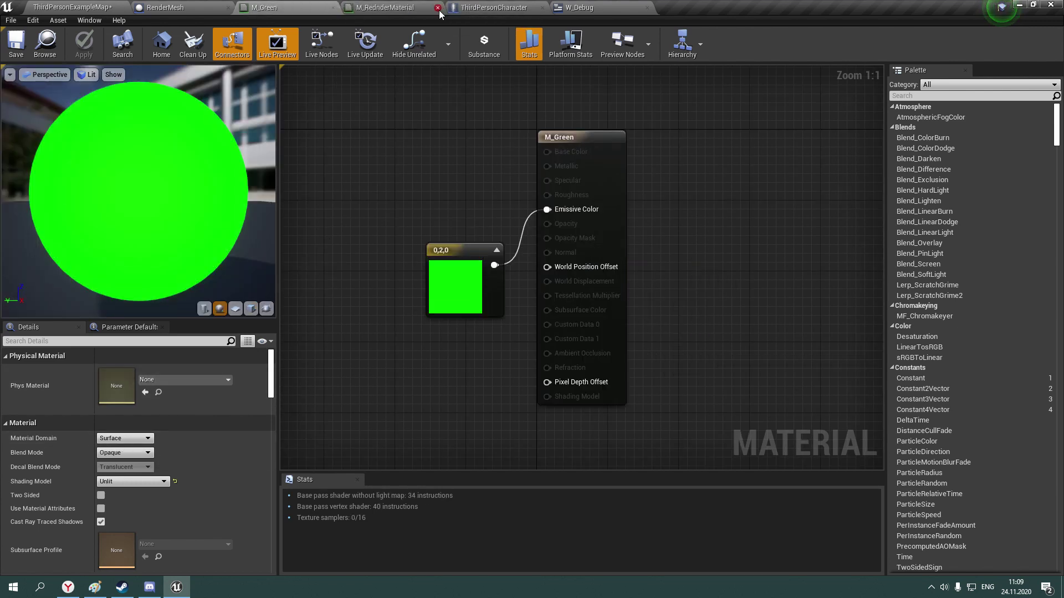
left_click(166, 7)
left_click(471, 7)
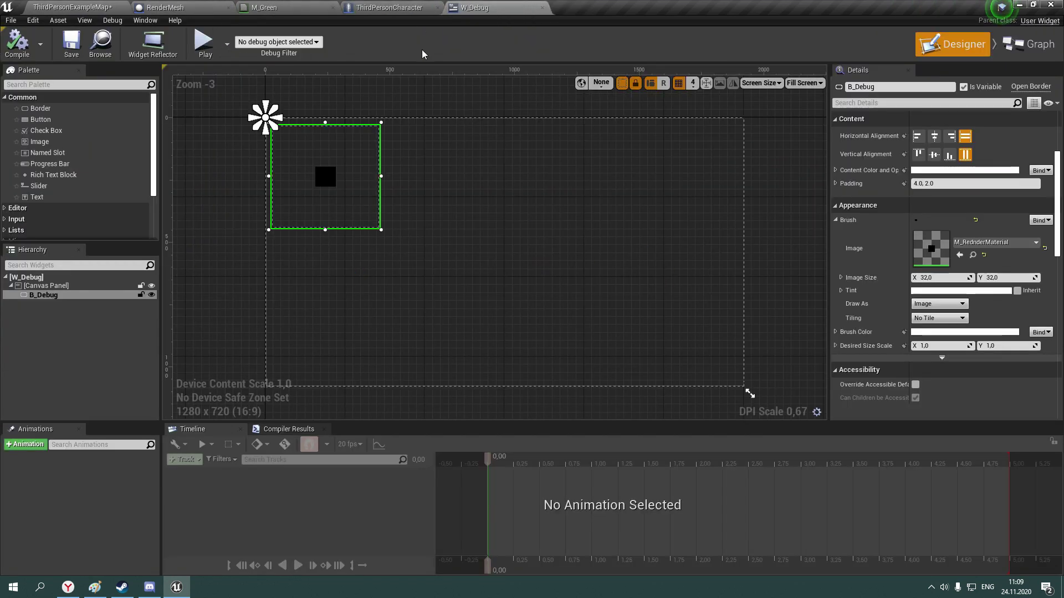
Add a new function named ChangeMaterial to W_Debug
left_click(1028, 45)
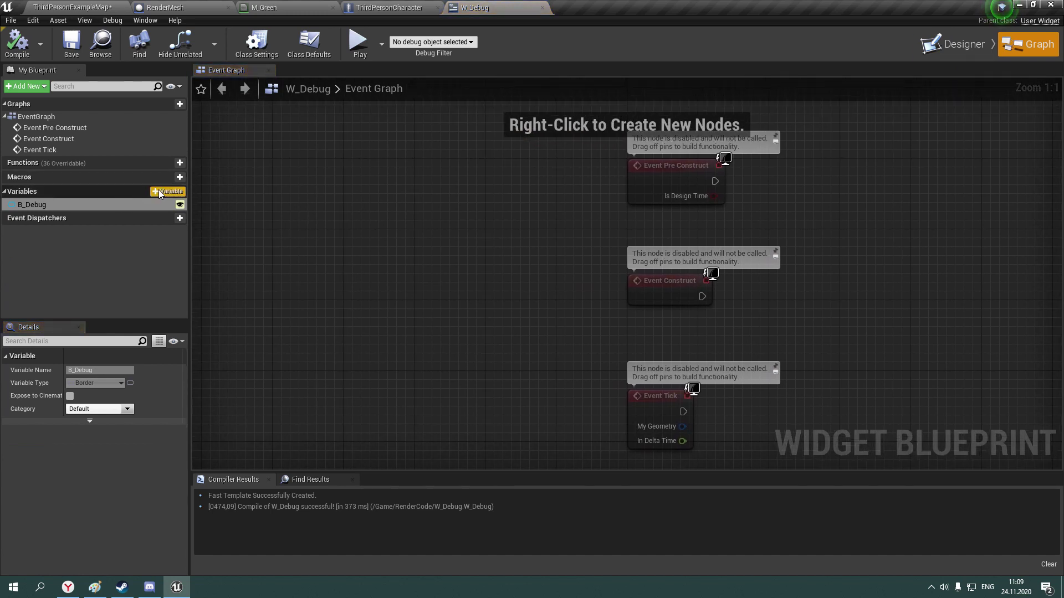
left_click(174, 162)
type("ChangeM")
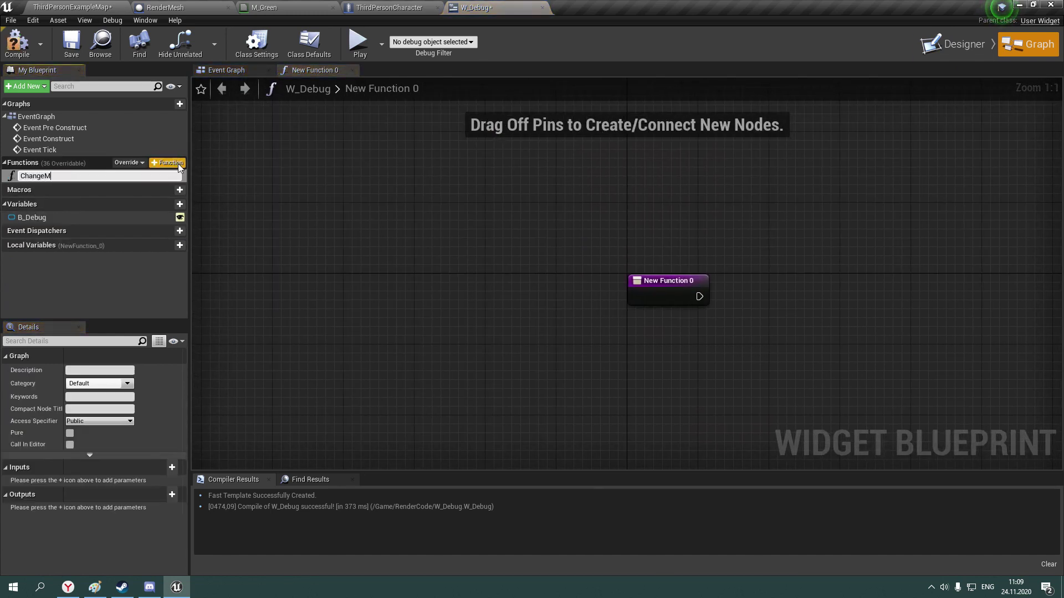
type("aterial")
key("Return")
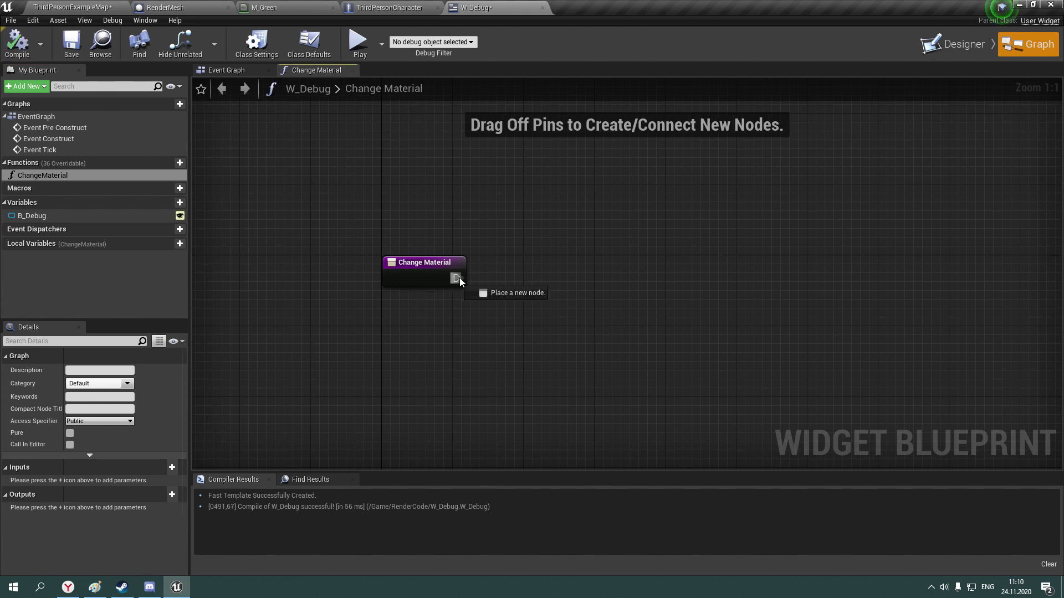
Add a Get Actor Of Class node with RenderMesh as the actor class
left_click_drag(457, 279, 510, 279)
type("get actor ")
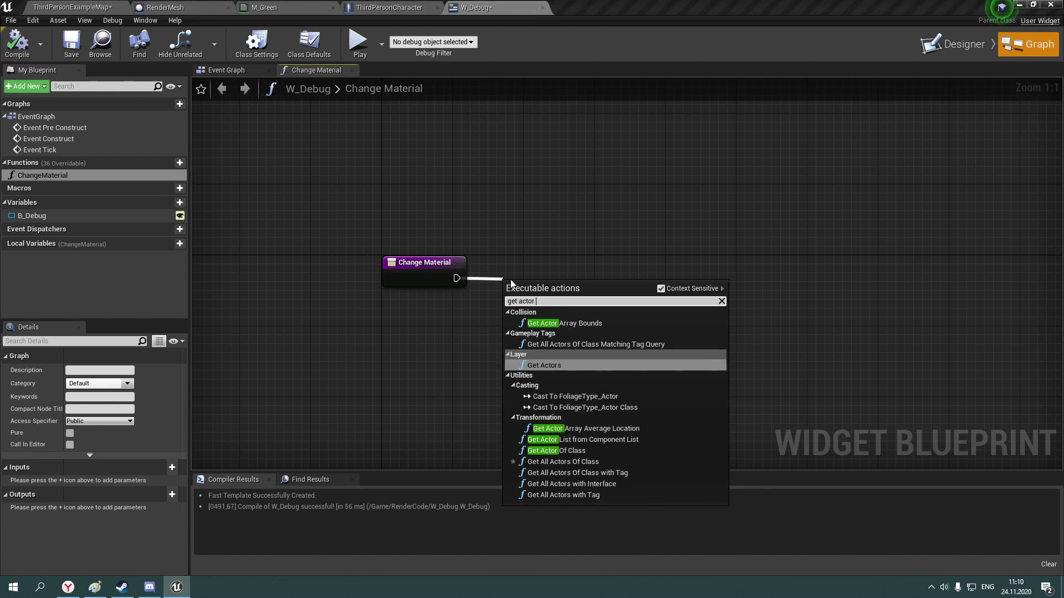
type("of cl")
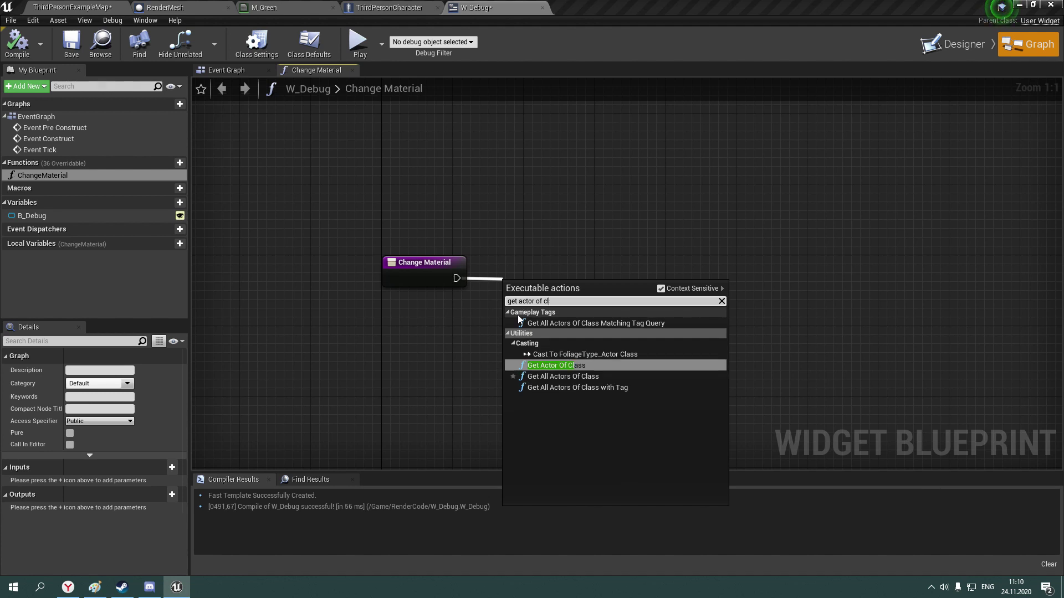
key("Return")
left_click_drag(554, 325, 624, 301)
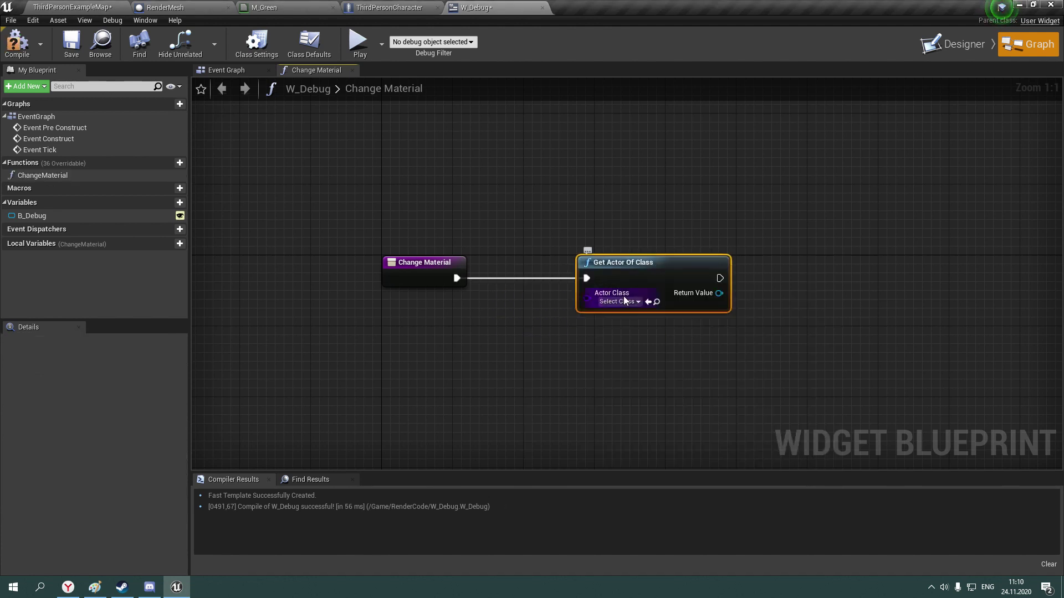
left_click(624, 300)
type("rede")
key("BackSpace")
key("BackSpace")
type("n")
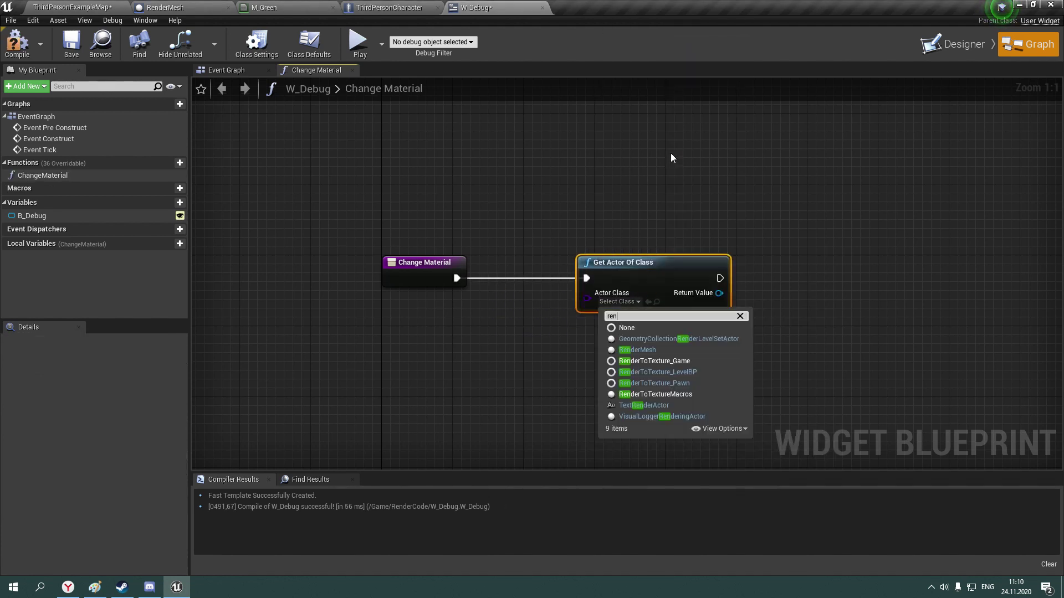
left_click(637, 349)
Call Change Mesh on the found RenderMesh actor
right_click_drag(665, 332, 517, 348)
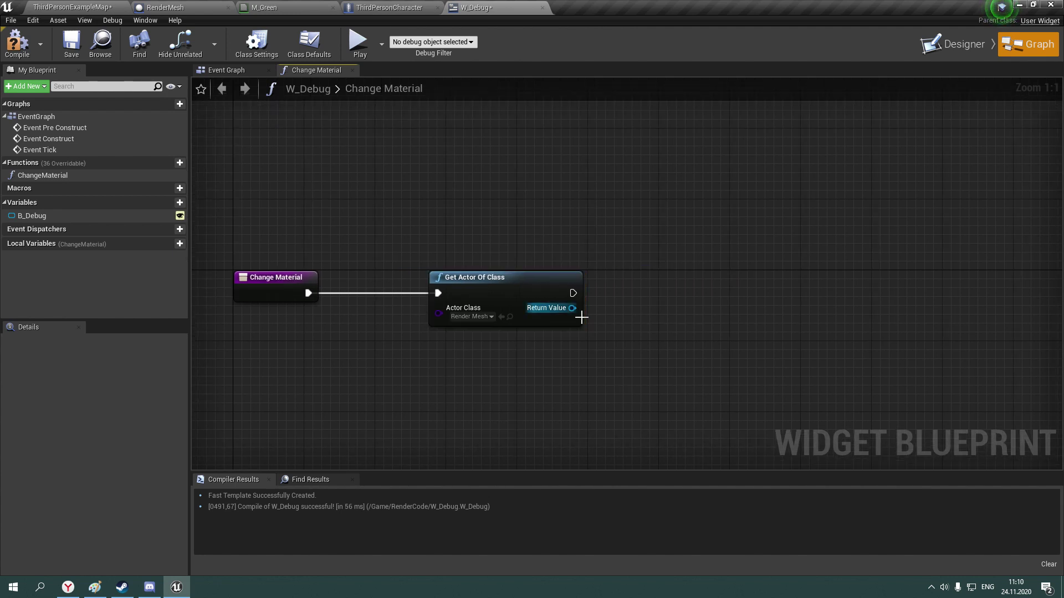
type("add")
left_click_drag(572, 308, 623, 289)
left_click(578, 350)
type("get")
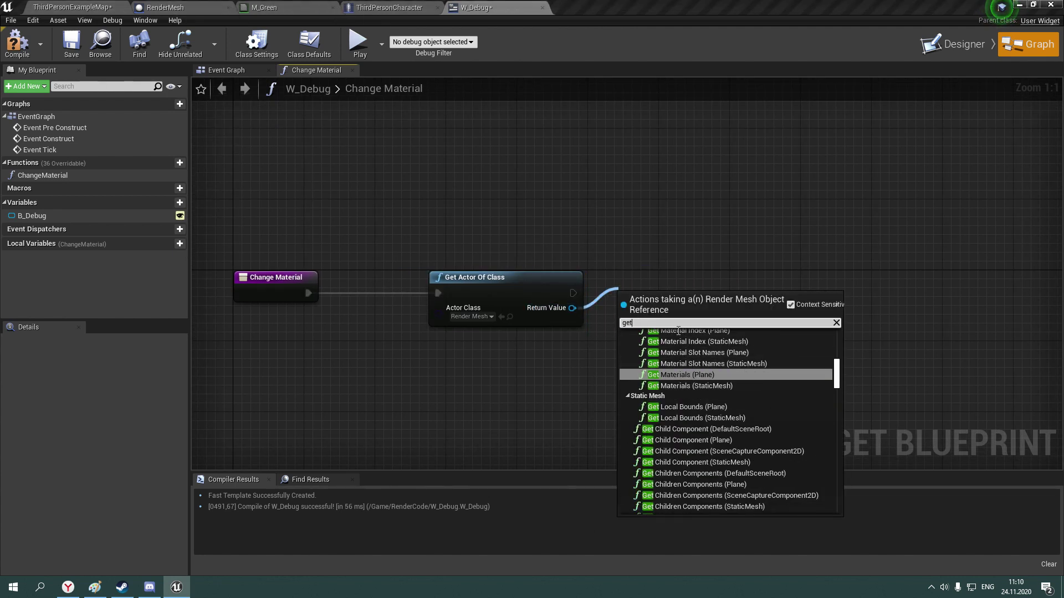
key("BackSpace")
key("BackSpace")
key("BackSpace")
type("set mesh")
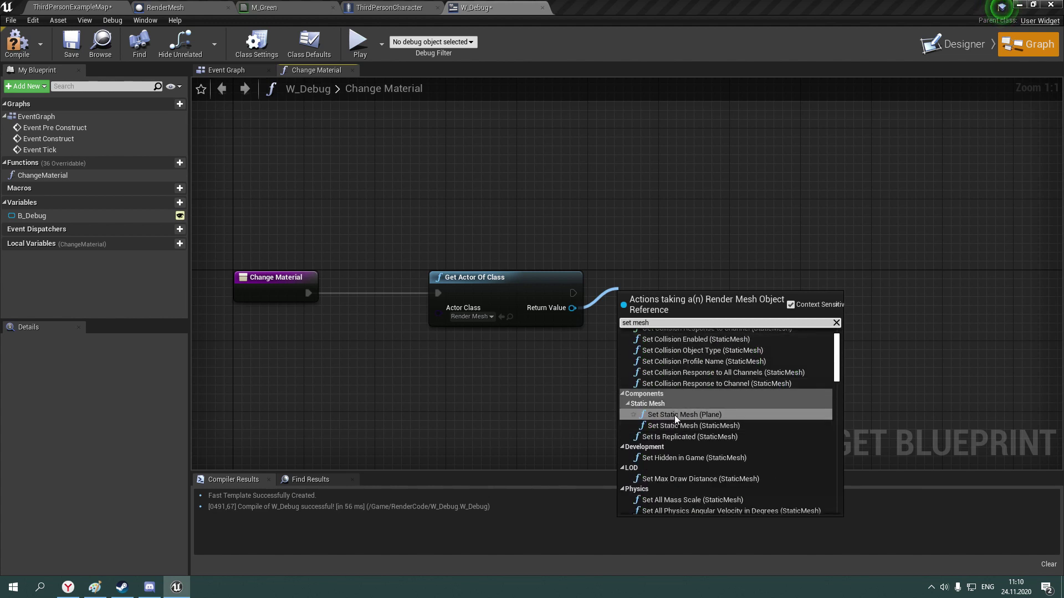
scroll(690, 397, "down", 5)
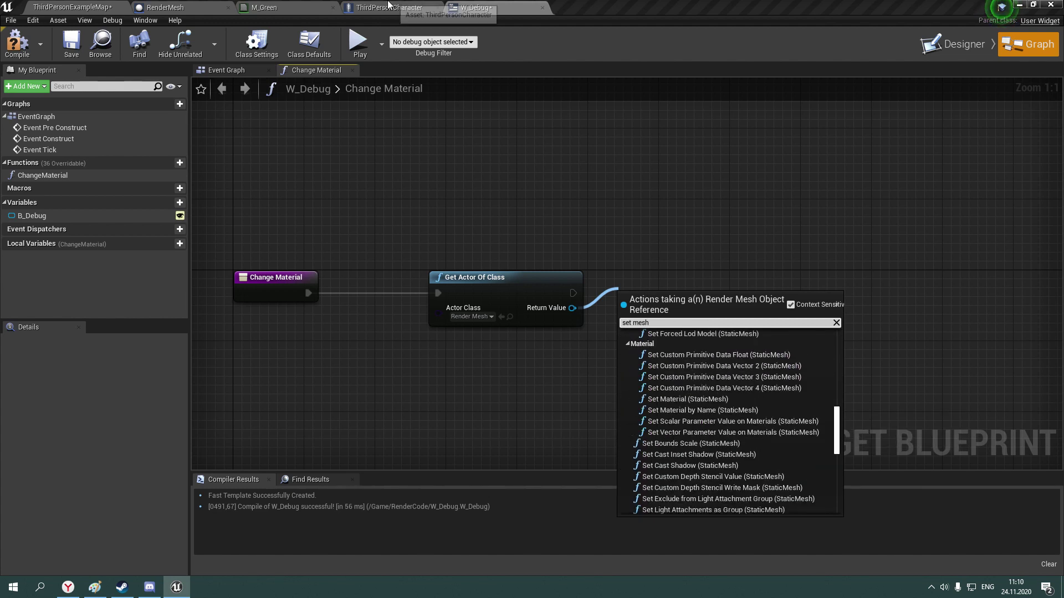
left_click(195, 8)
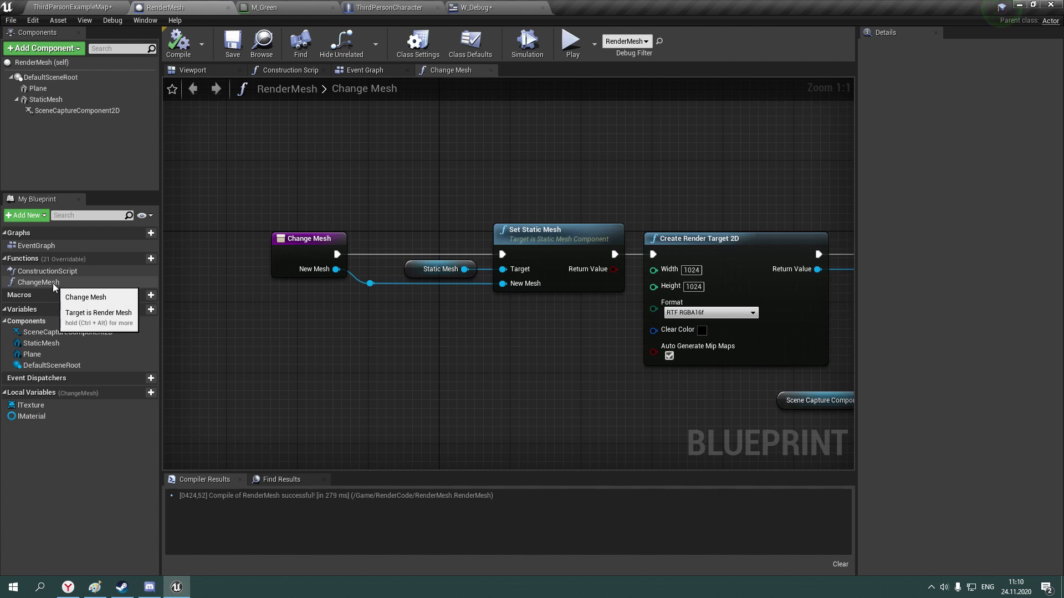
left_click(476, 7)
left_click_drag(570, 308, 609, 290)
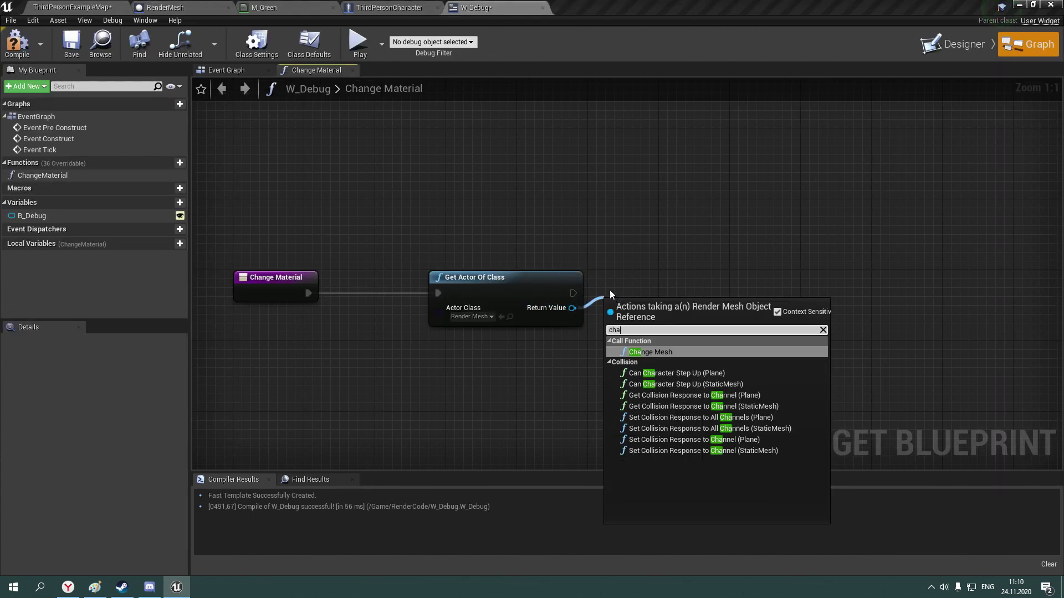
left_click(660, 354)
Expose New Mesh as a function input and feed Change Mesh's result into B_Debug's Set Brush from Material
left_click_drag(641, 332, 282, 302)
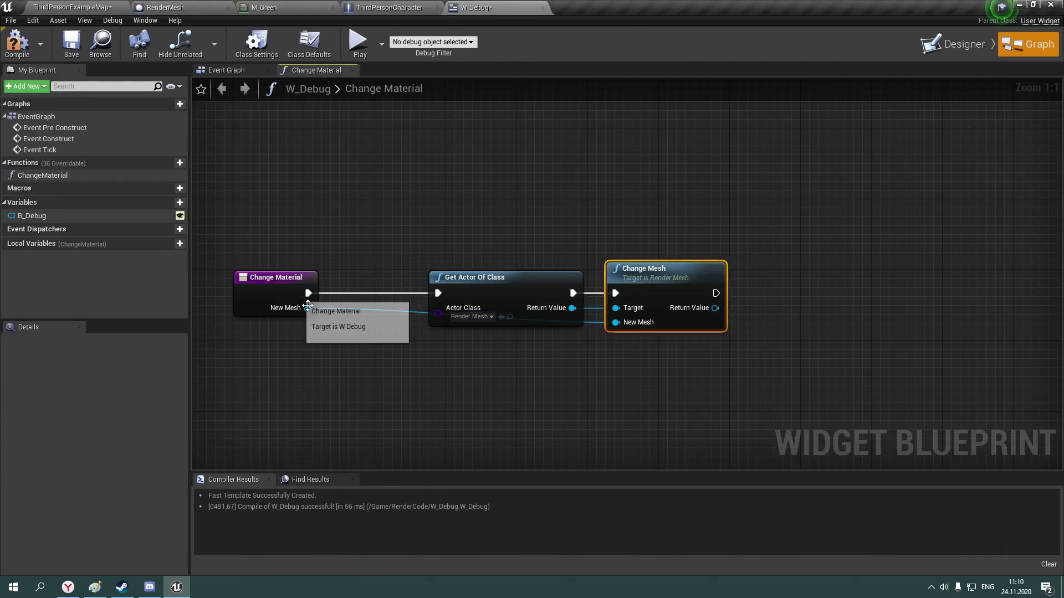
double_click(342, 312)
right_click_drag(811, 311, 597, 311)
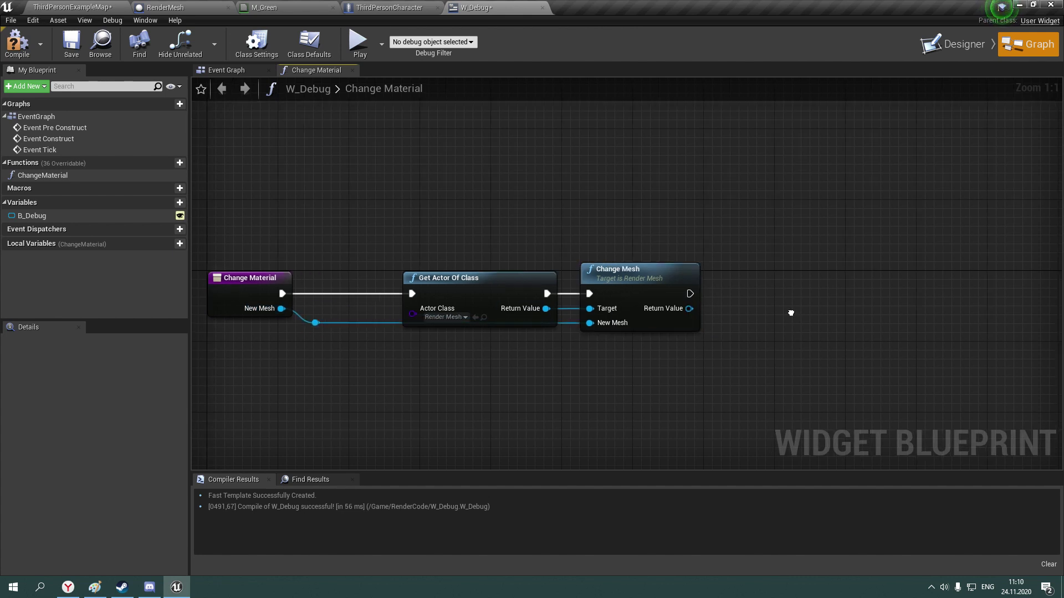
left_click(101, 216)
left_click_drag(100, 216, 549, 229)
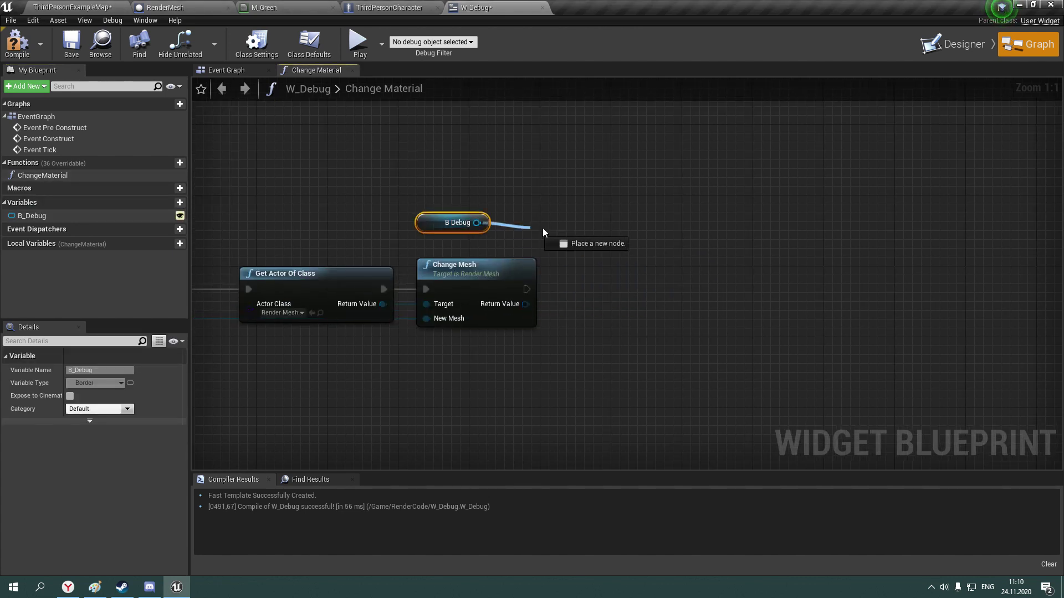
type("set mat")
key("Return")
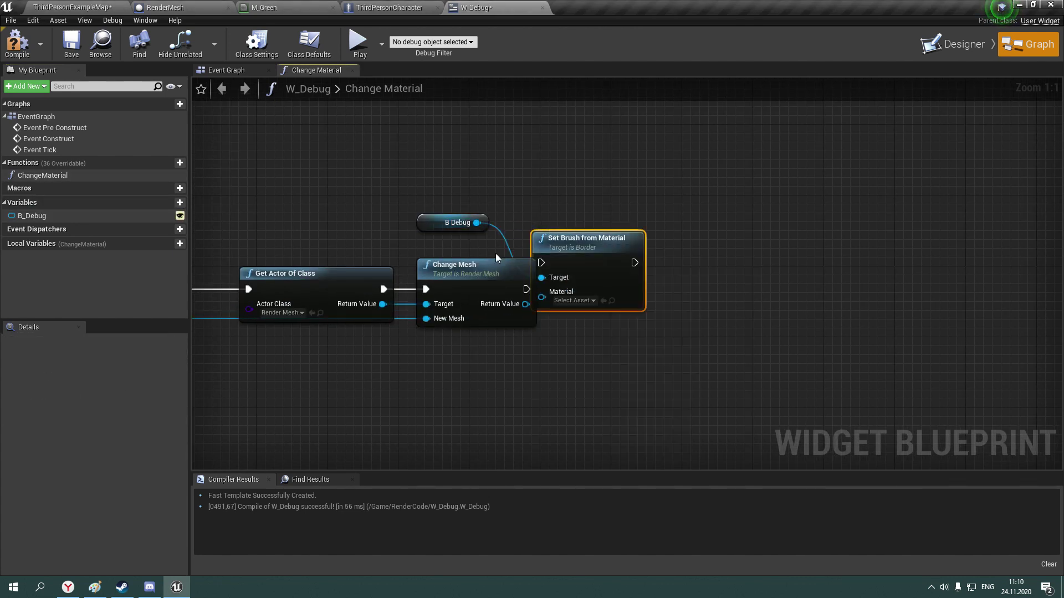
left_click_drag(572, 273, 609, 301)
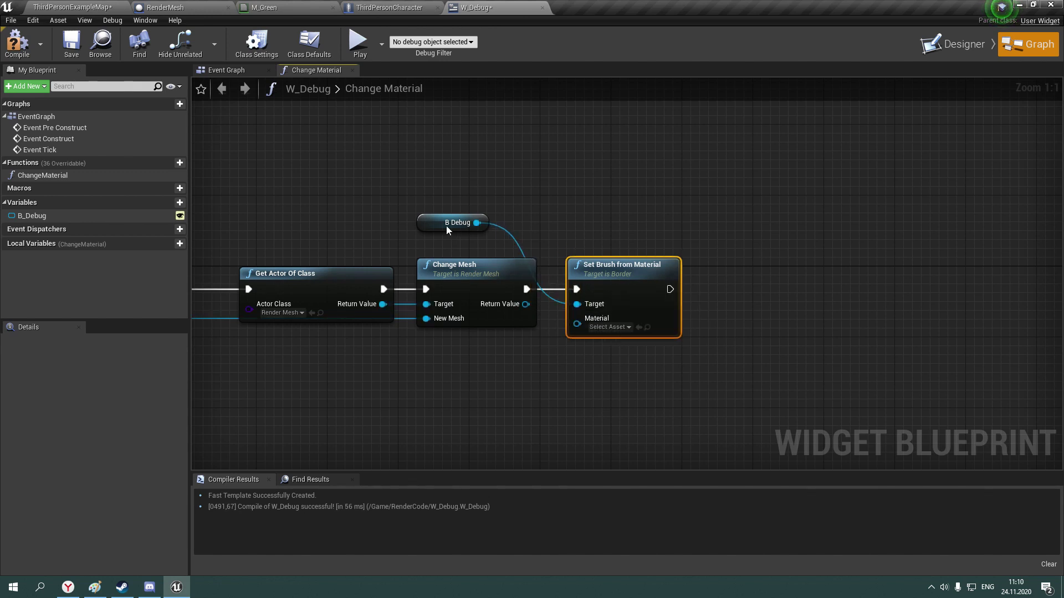
left_click_drag(449, 228, 493, 361)
left_click_drag(590, 333, 590, 333)
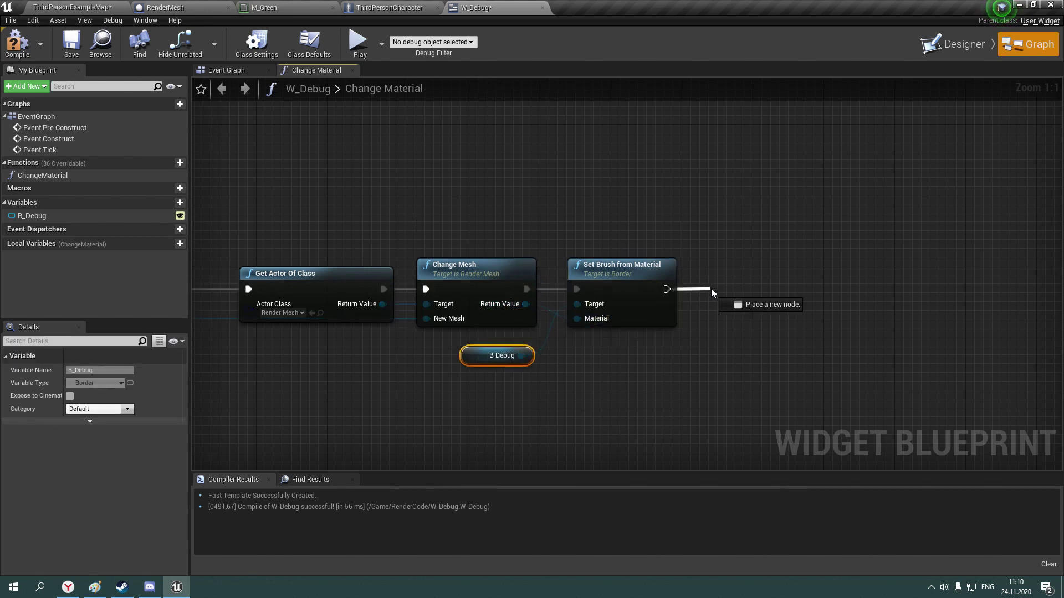
End ChangeMaterial with a Return Node and compile W_Debug
left_click_drag(712, 292, 710, 288)
type("return")
key("Return")
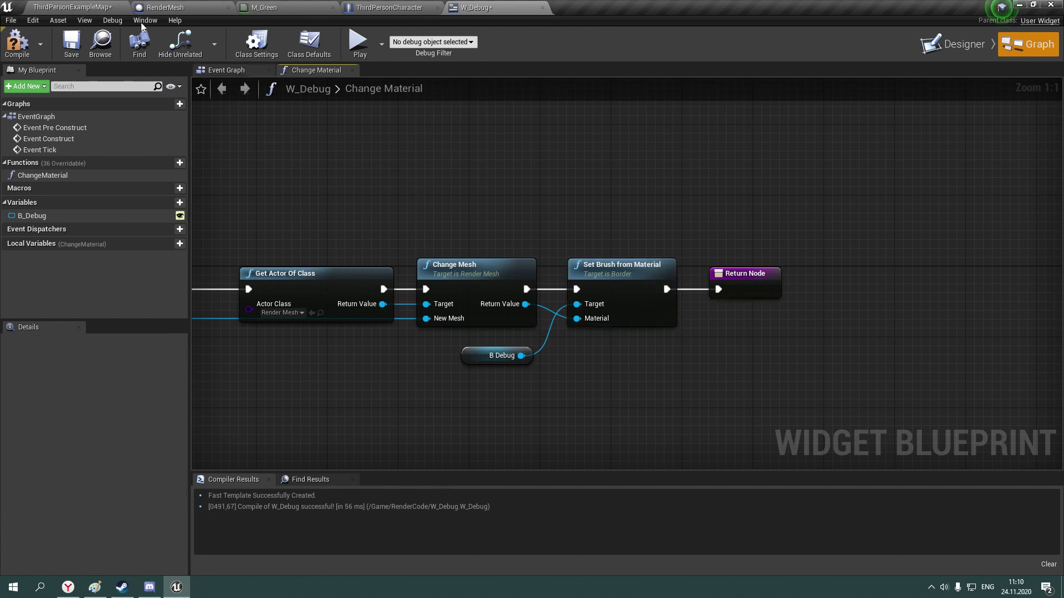
scroll(515, 151, "down", 4)
scroll(226, 98, "up", 4)
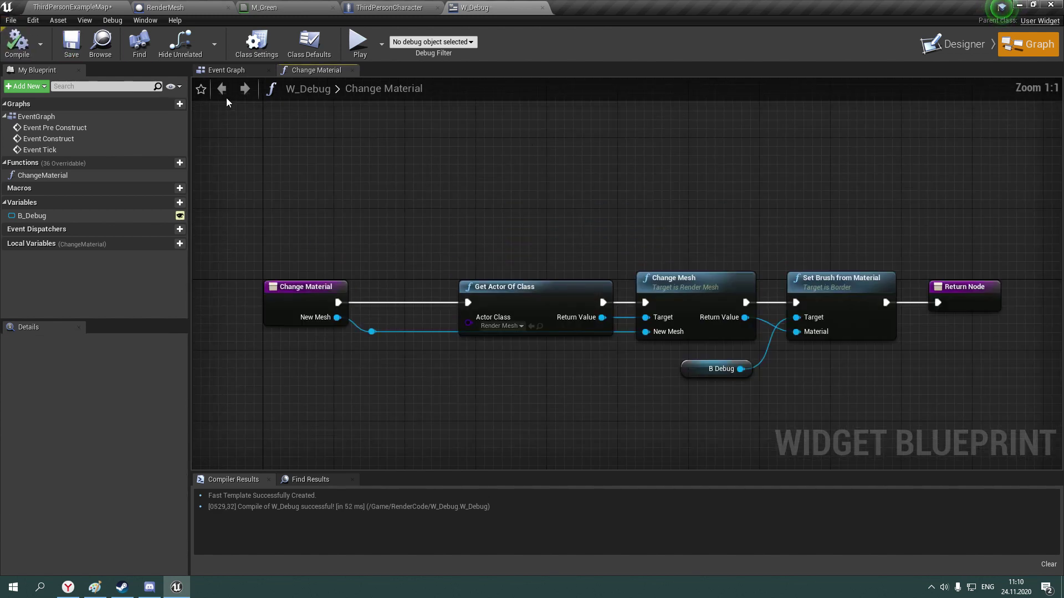
left_click(226, 70)
Add an Event BeginPlay node to ThirdPersonCharacter's Event Graph
left_click(165, 8)
left_click(390, 7)
scroll(361, 321, "down", 3)
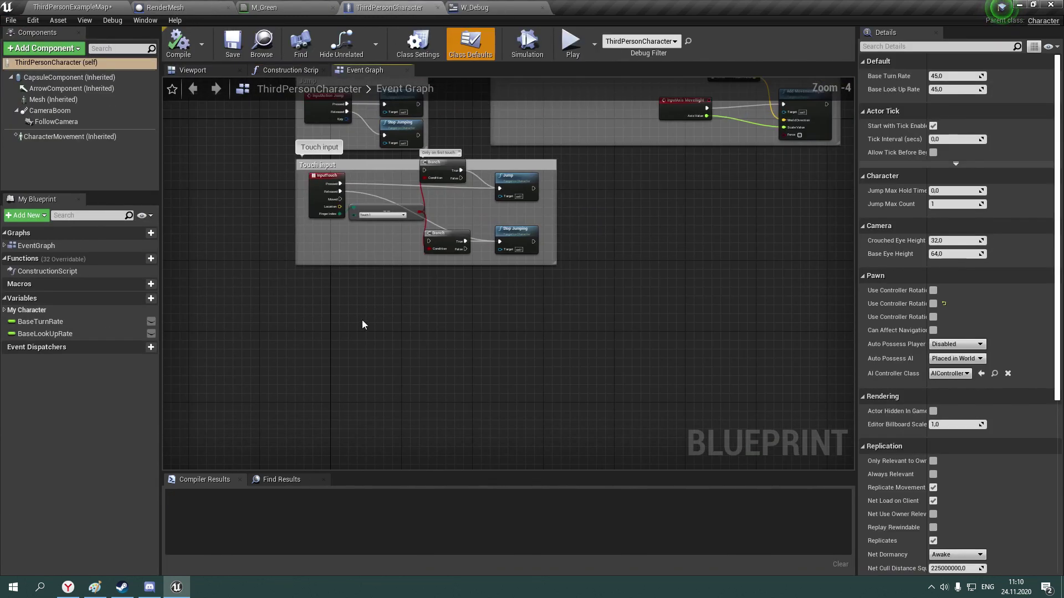
right_click(361, 320)
type("beginplay")
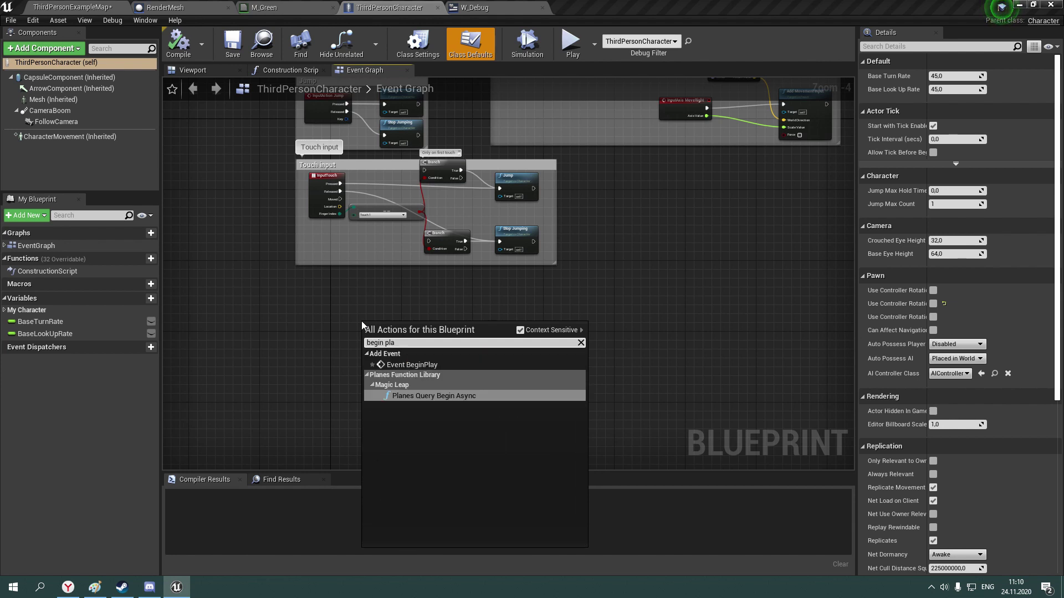
key("Return")
Create a W_Debug widget on BeginPlay with Get Player Controller as owning player
scroll(361, 320, "up", 4)
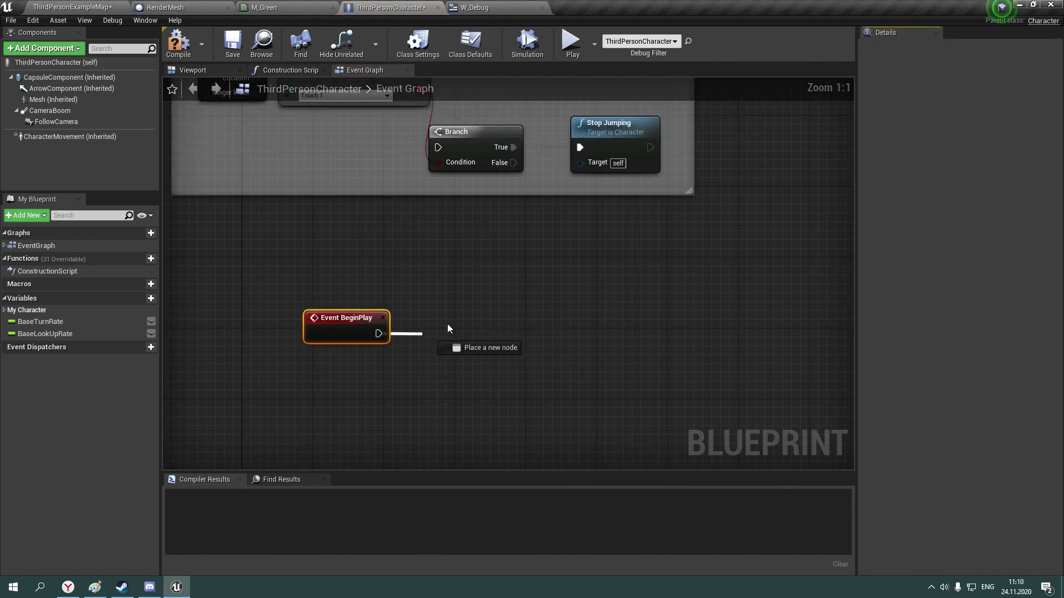
left_click_drag(447, 326, 448, 325)
type("create")
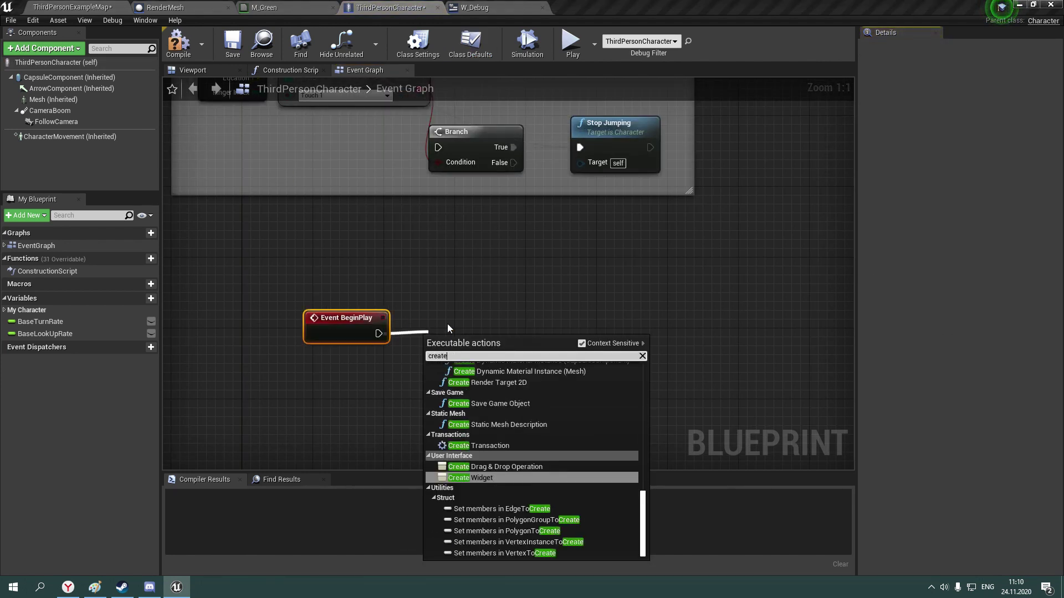
type(" widget")
key("Return")
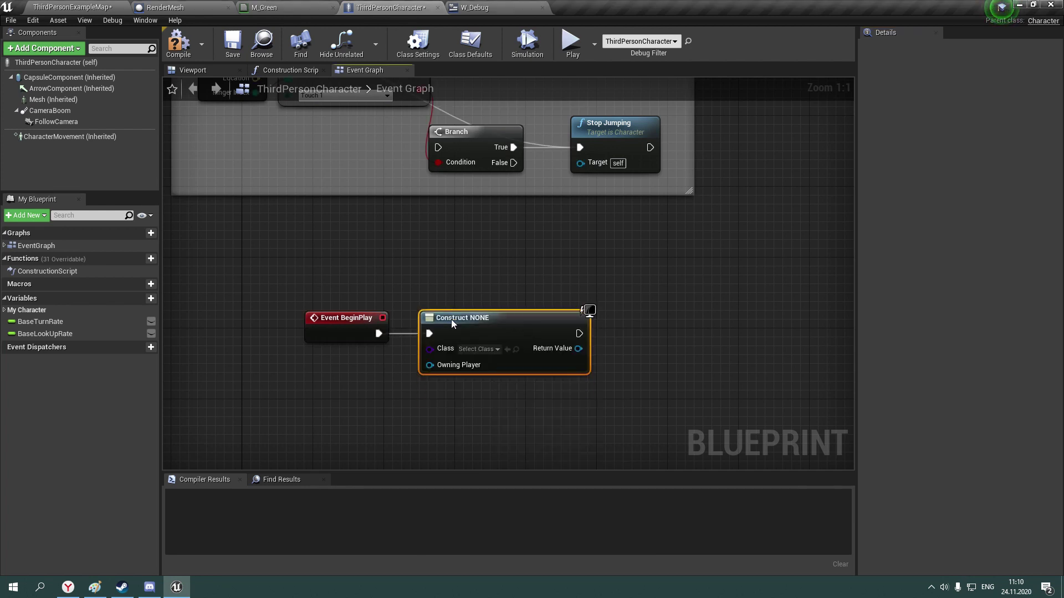
left_click(479, 349)
left_click(499, 388)
type("g")
left_click_drag(430, 365, 286, 371)
type("et player")
key("Return")
Add the created widget to the viewport, then compile and save ThirdPersonCharacter
left_click_drag(568, 348, 589, 336)
type("add t")
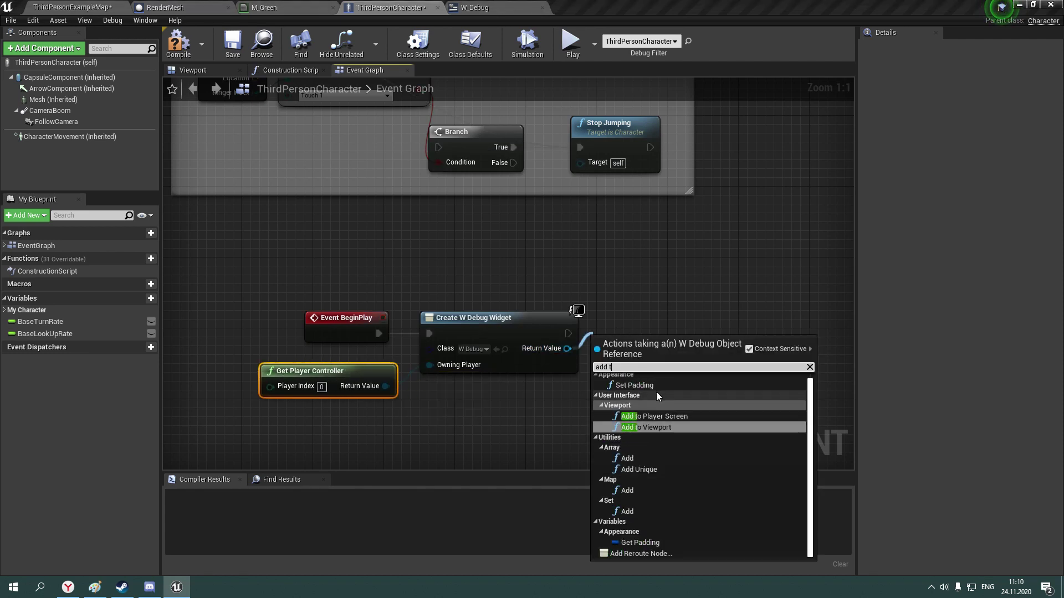
type("o vi")
key("Return")
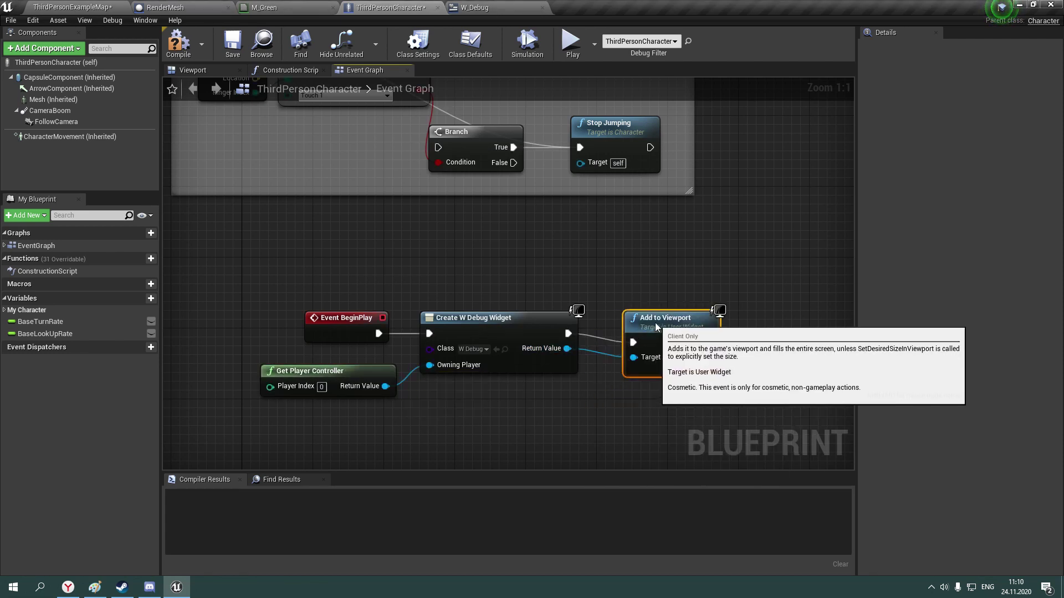
left_click_drag(655, 322, 655, 314)
left_click_drag(716, 381, 438, 324)
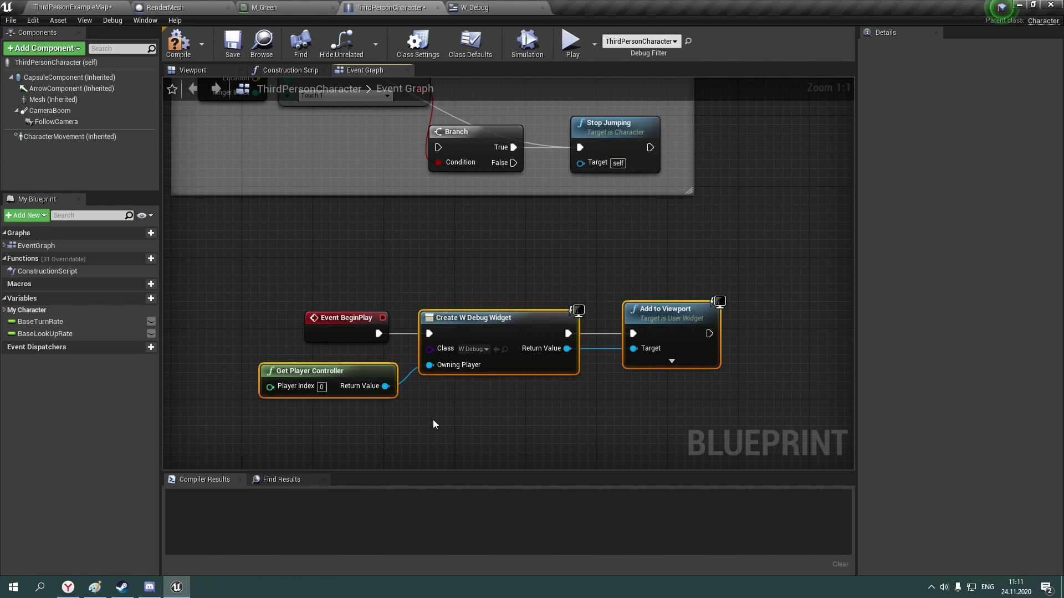
right_click_drag(433, 425, 422, 349)
left_click(237, 52)
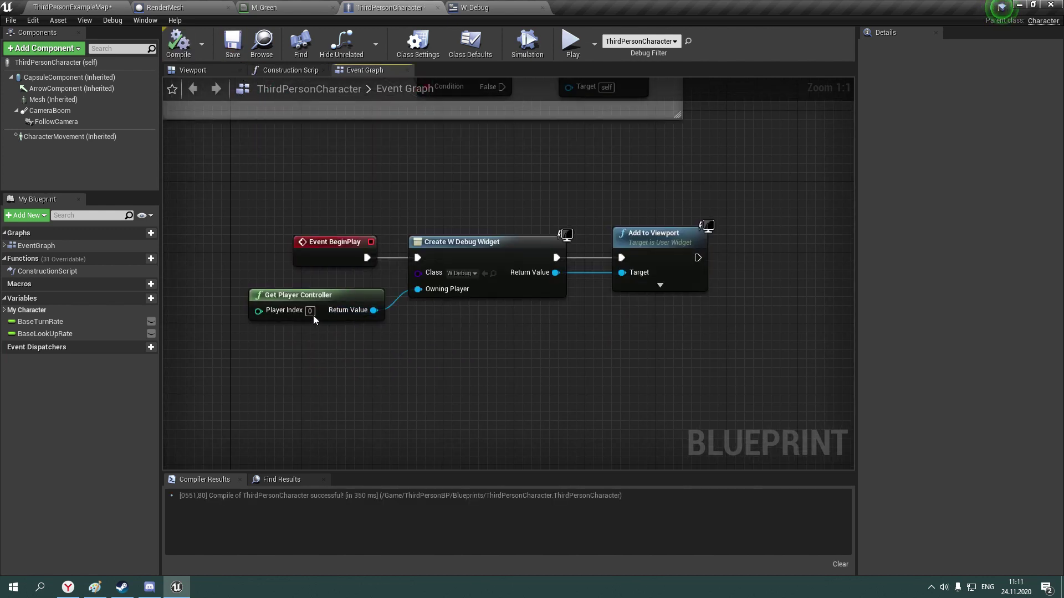
right_click_drag(314, 320, 317, 257)
Add input events for keys 1, 2 and 3 in the ThirdPersonCharacter graph
right_click(355, 324)
type("1")
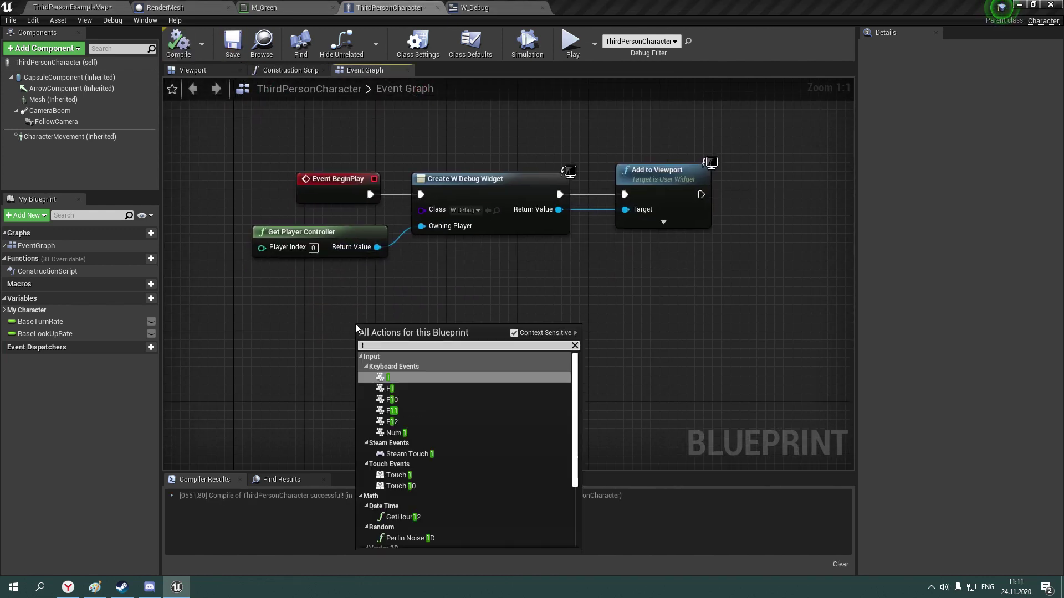
key("Return")
right_click_drag(358, 413, 342, 333)
right_click(342, 332)
type("2")
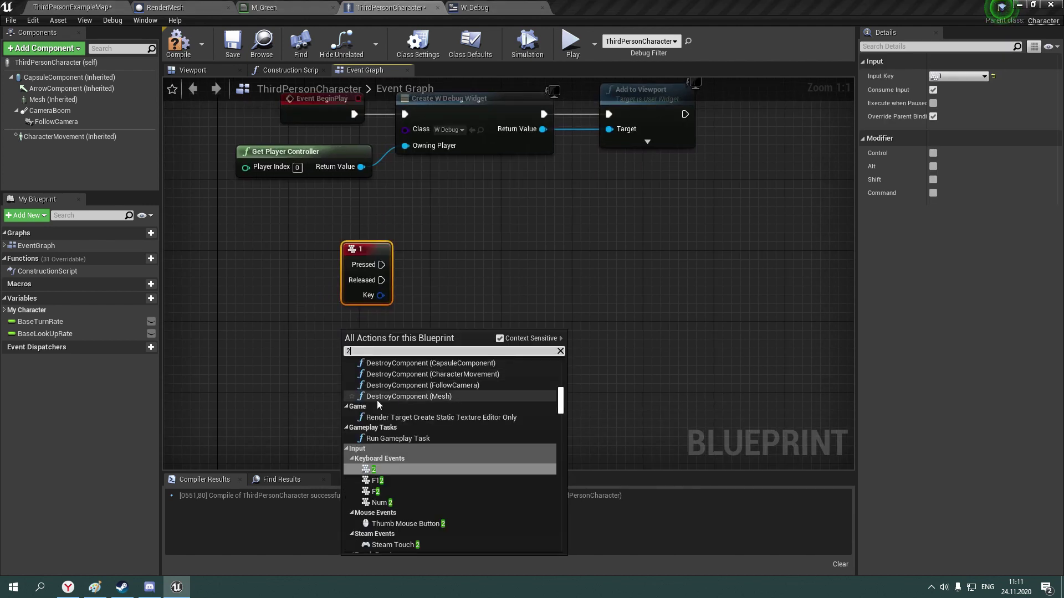
key("Return")
right_click_drag(372, 470, 372, 409)
right_click(372, 408)
type("3")
key("Return")
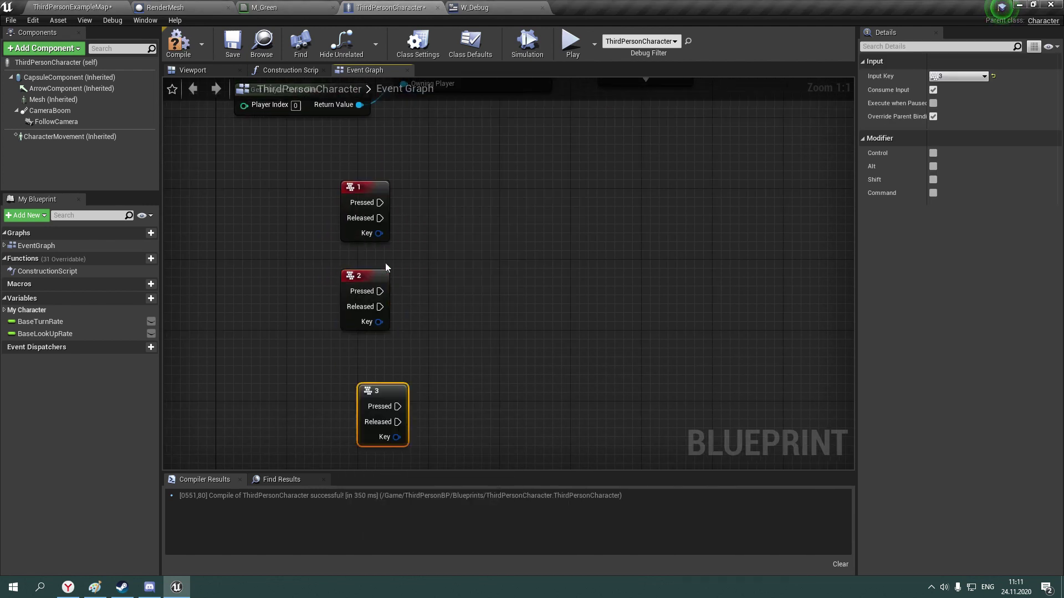
Promote the created W_Debug widget to a variable named HUD, with SET feeding Add to Viewport
right_click_drag(386, 268, 337, 400)
left_click_drag(492, 199, 510, 217)
left_click(563, 280)
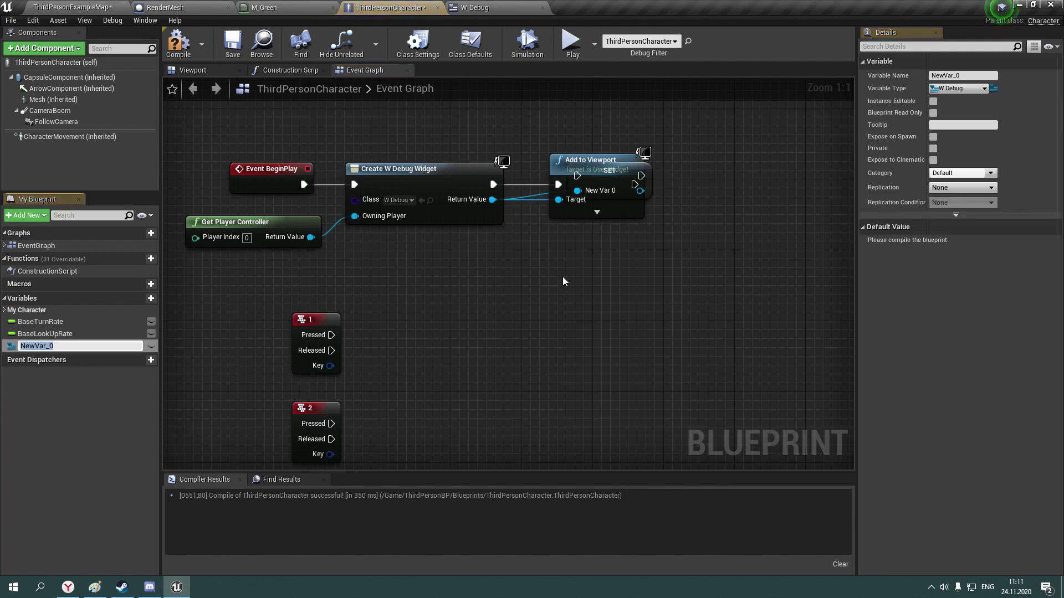
type("D")
key("Return")
mouse_move(601, 160)
left_mouse_down()
mouse_move(752, 161)
mouse_move(537, 191)
mouse_move(714, 190)
left_mouse_up()
left_click_drag(595, 201, 591, 200)
right_click(710, 200)
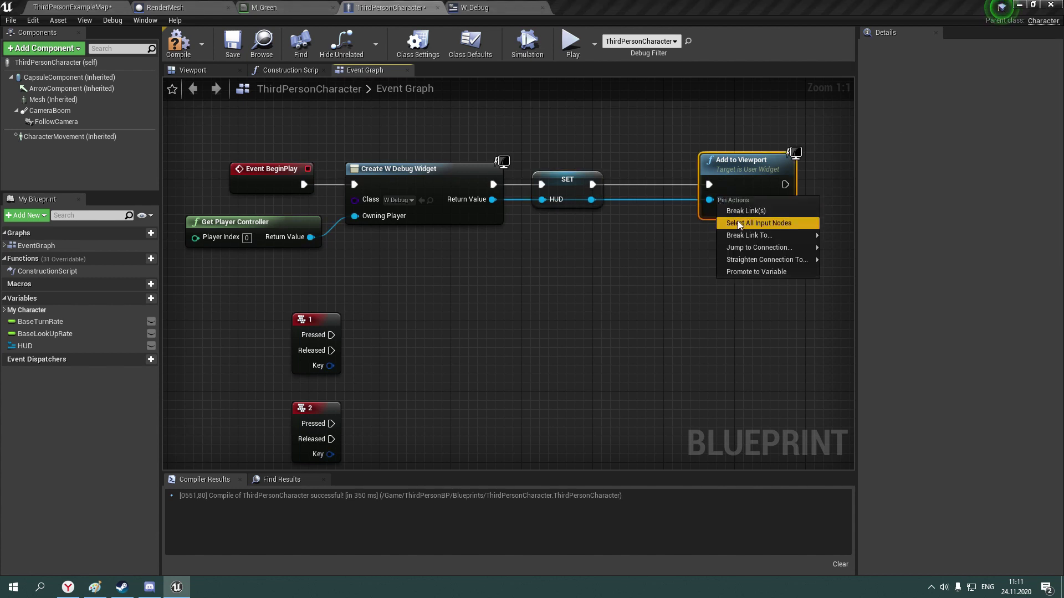
left_click(737, 221)
Drop a HUD getter beside the key events
right_click_drag(724, 205, 661, 202)
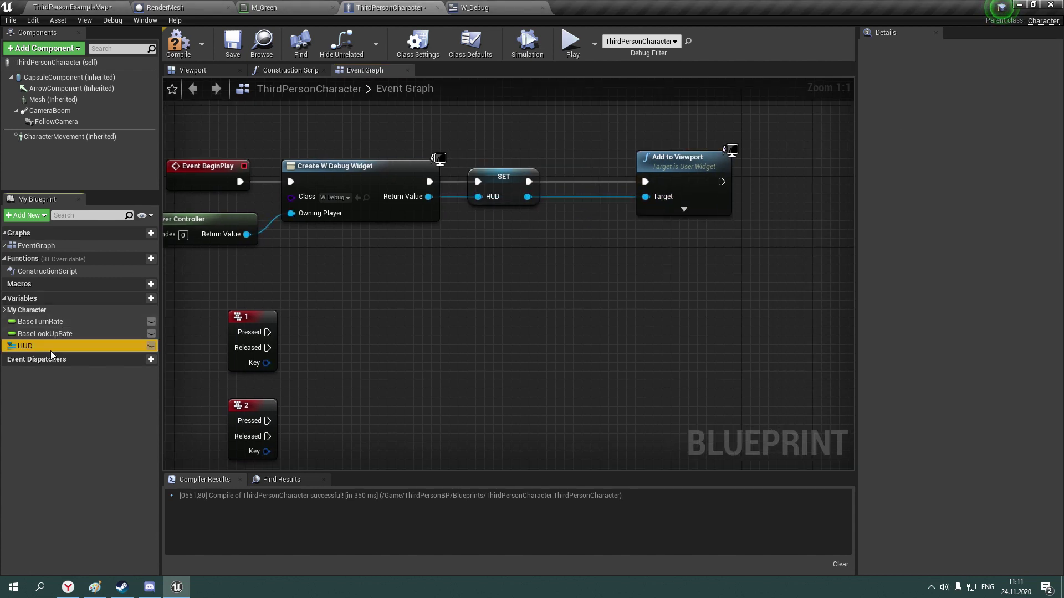
mouse_move(25, 346)
left_mouse_down()
mouse_move(269, 398)
mouse_move(317, 368)
left_mouse_up()
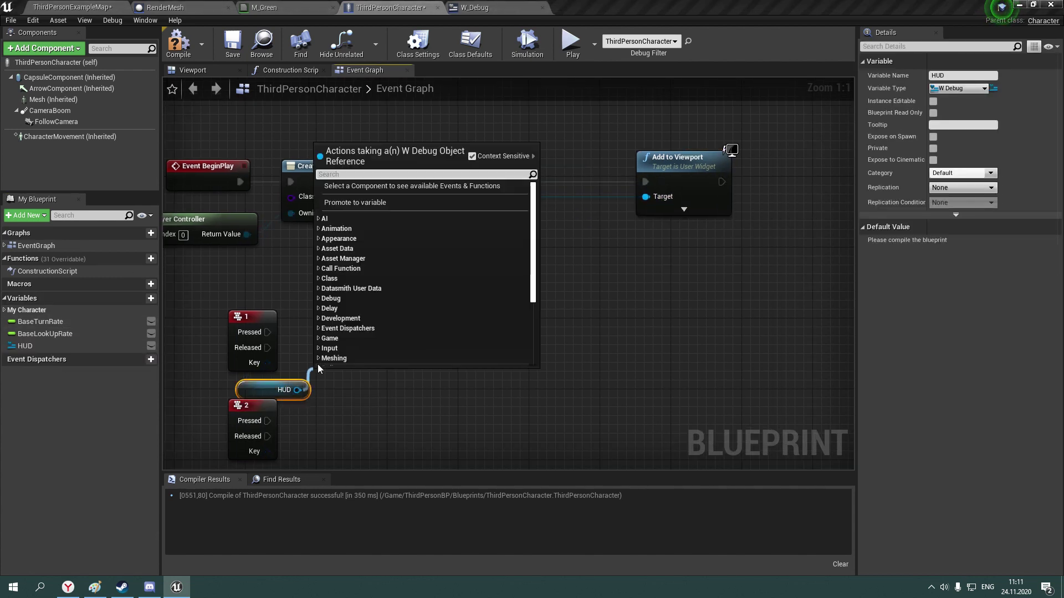
type("updat")
left_click(471, 7)
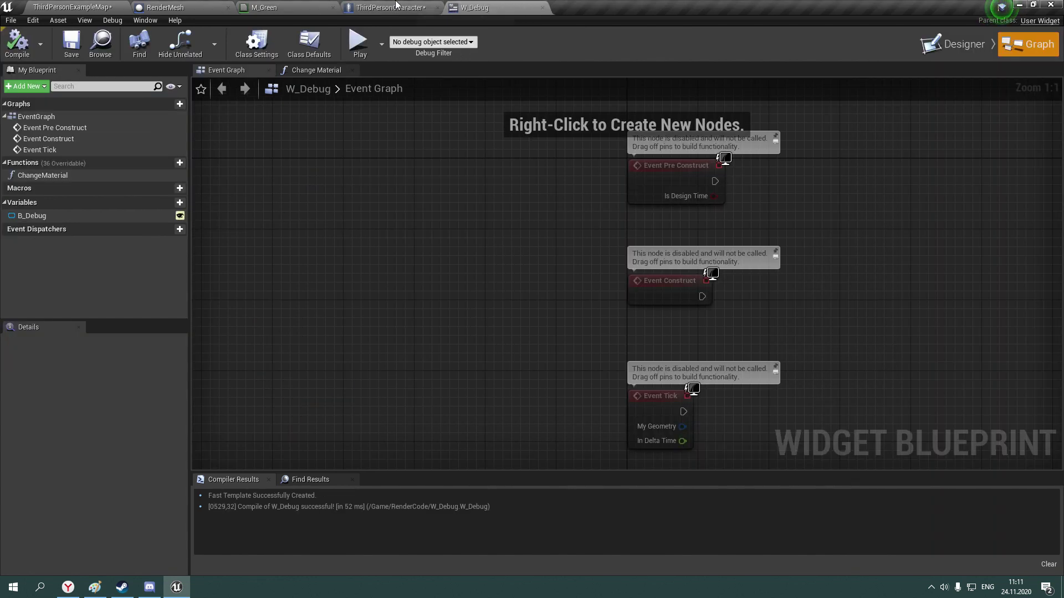
Review the W_Debug and RenderMesh graphs, then return to ThirdPersonCharacter's event graph
left_click(391, 7)
left_click(203, 6)
left_click(471, 8)
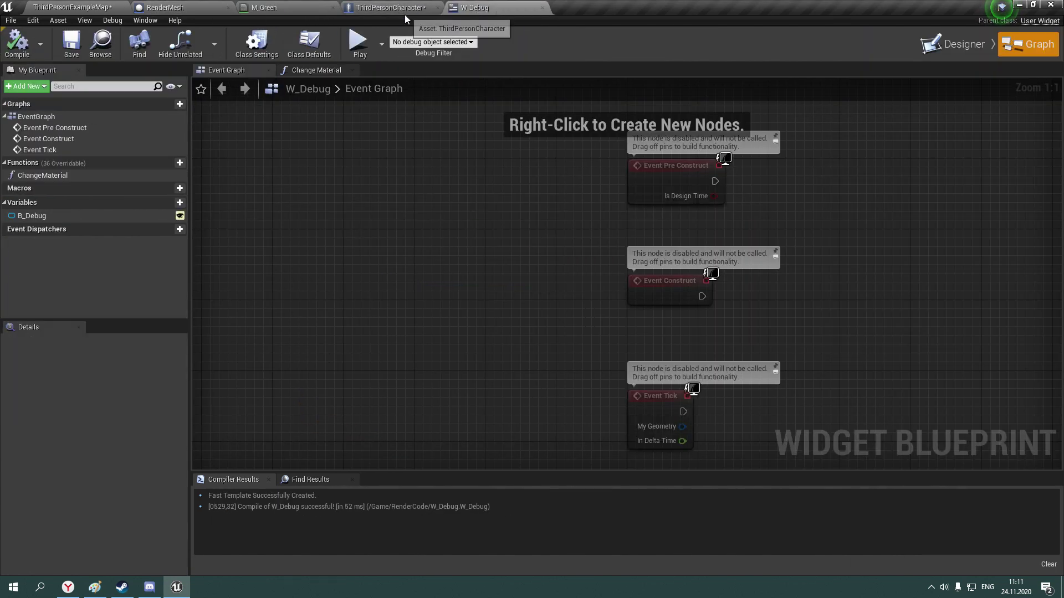
left_click(404, 13)
Add a Change Material call on HUD, triggered by key 1's Released
left_click_drag(298, 390, 335, 312)
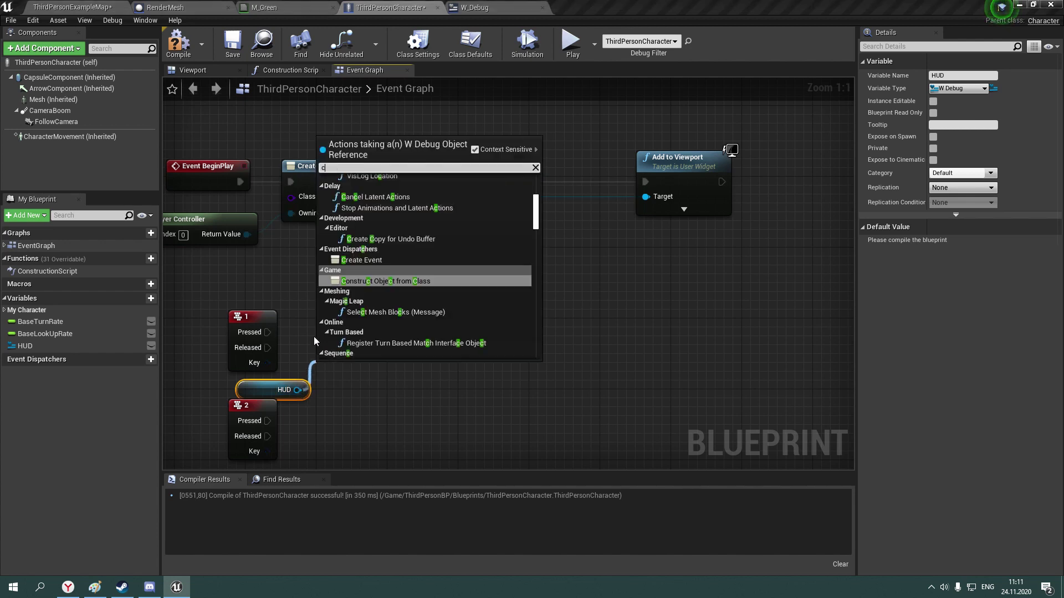
type("chan")
left_click(389, 190)
left_click_drag(373, 266, 373, 215)
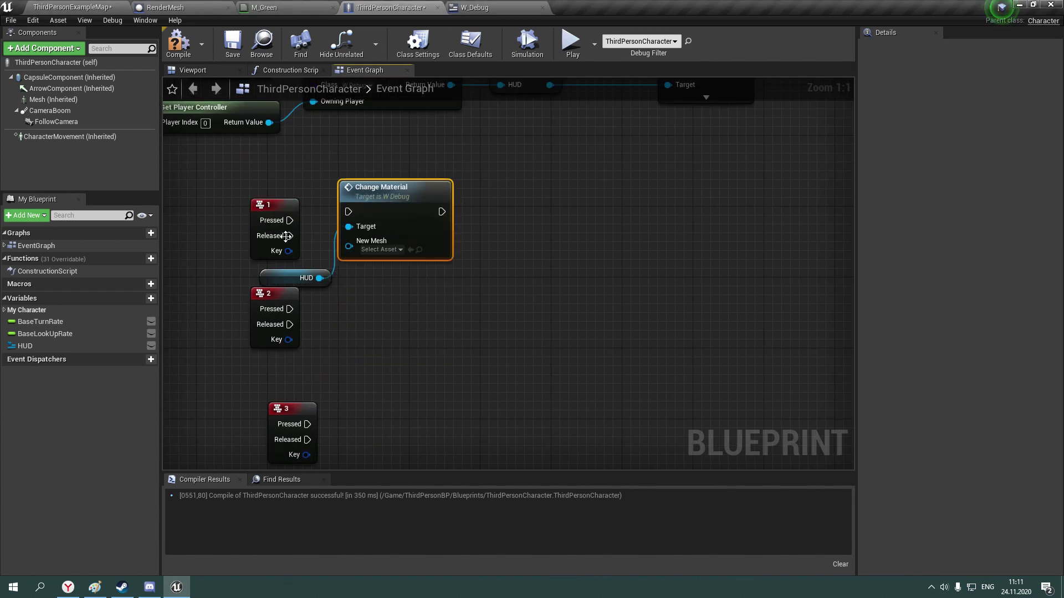
left_click_drag(289, 235, 382, 226)
left_click(272, 205)
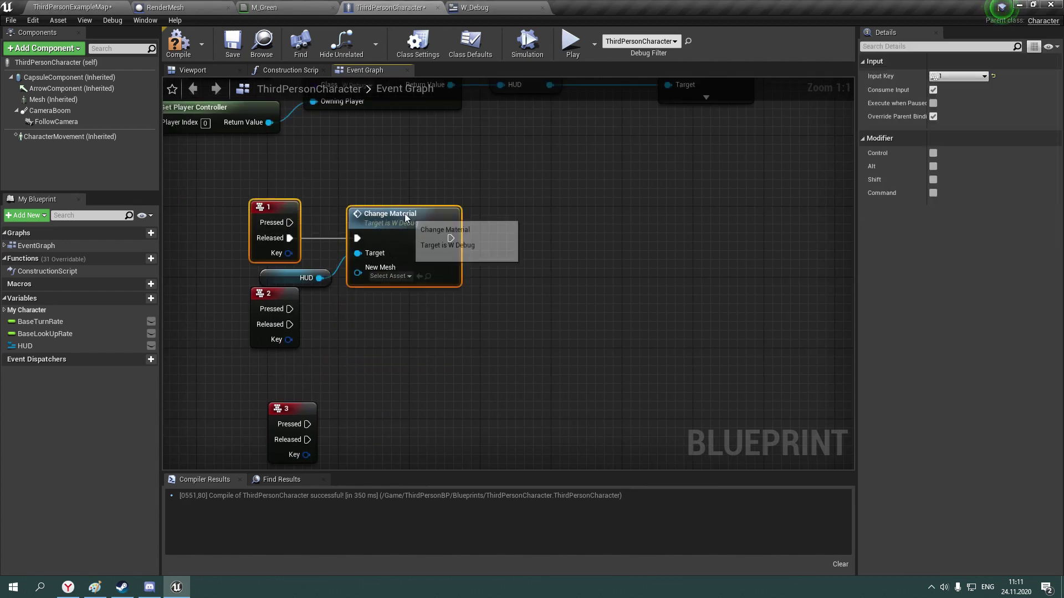
left_click_drag(272, 205, 271, 189)
Copy the HUD and Change Material pair for the key 2 and key 3 events
left_click(296, 272)
left_click(388, 200, "ctrl")
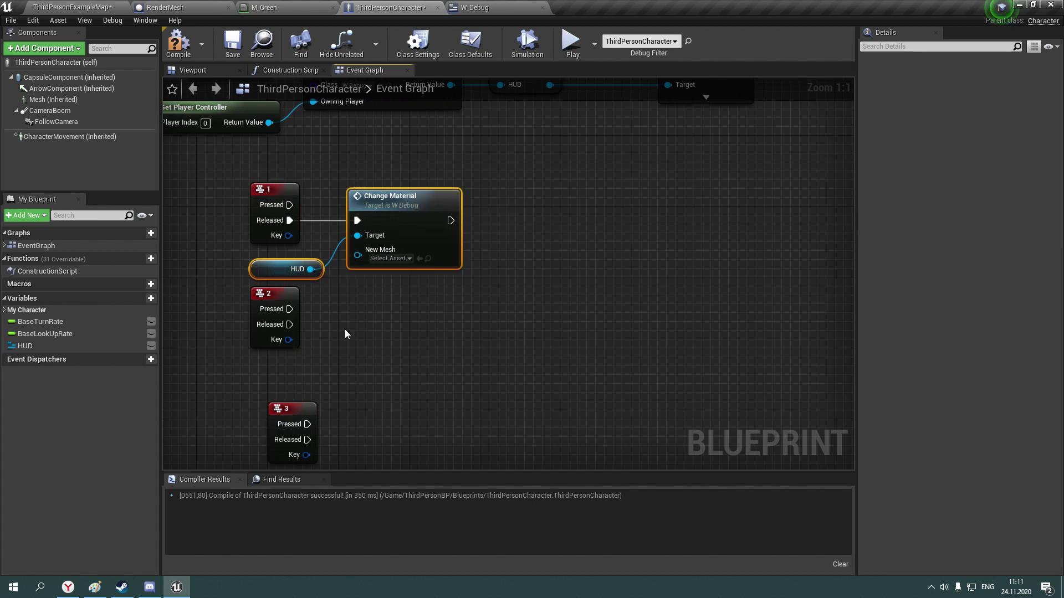
key("ctrl+c")
key("ctrl+v")
left_click_drag(289, 324, 366, 327)
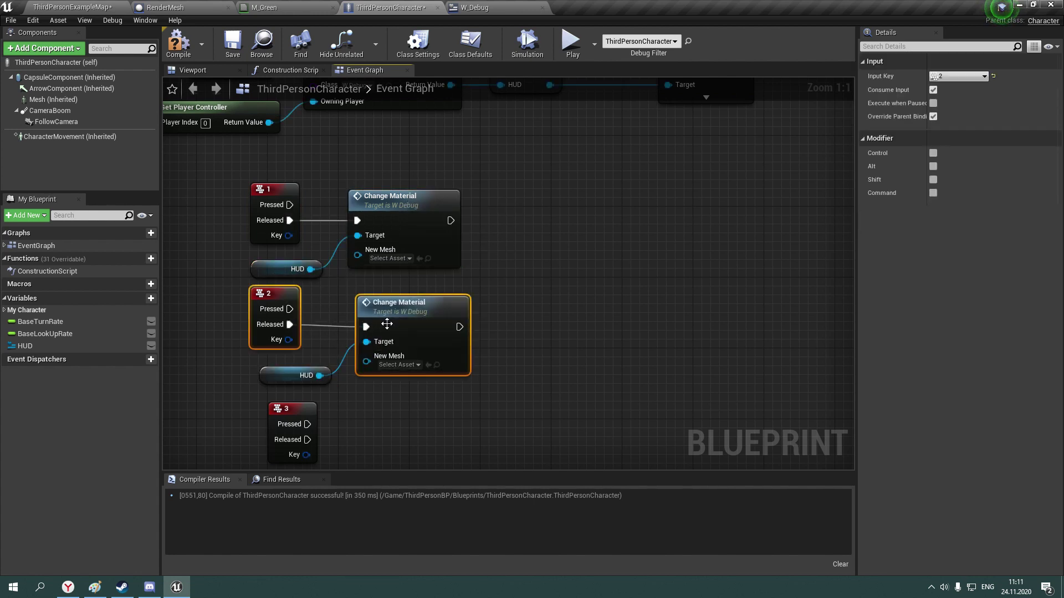
left_click(428, 436)
right_click_drag(427, 436, 423, 355)
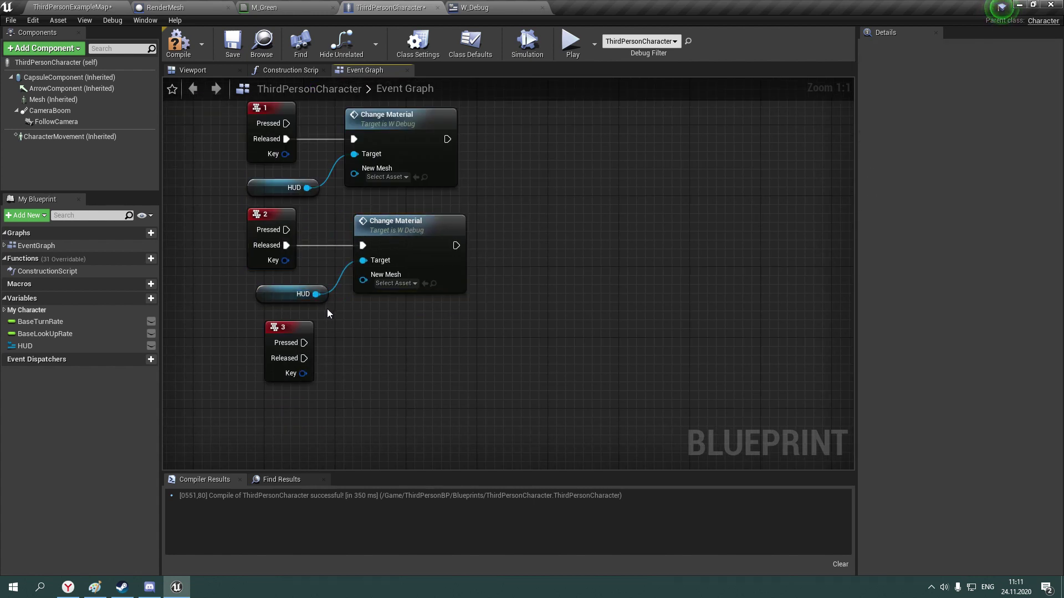
key("ctrl+v")
left_click_drag(304, 358, 404, 350)
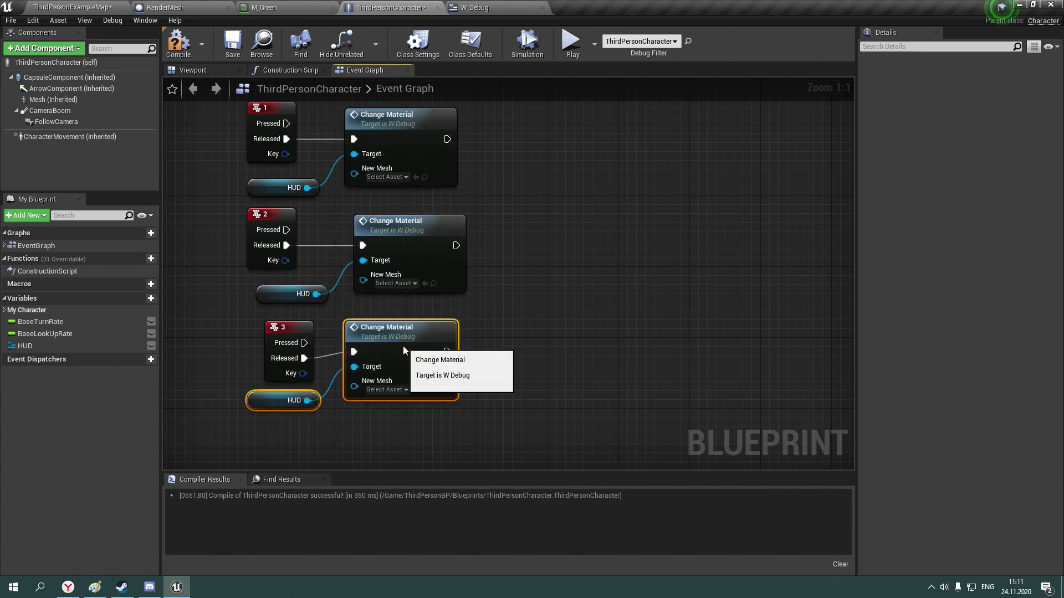
Set the meshes to 1M_Cube, LeftArm_StaticMesh and TemplateFloor for keys 1–3, then run the preview
left_click(386, 176)
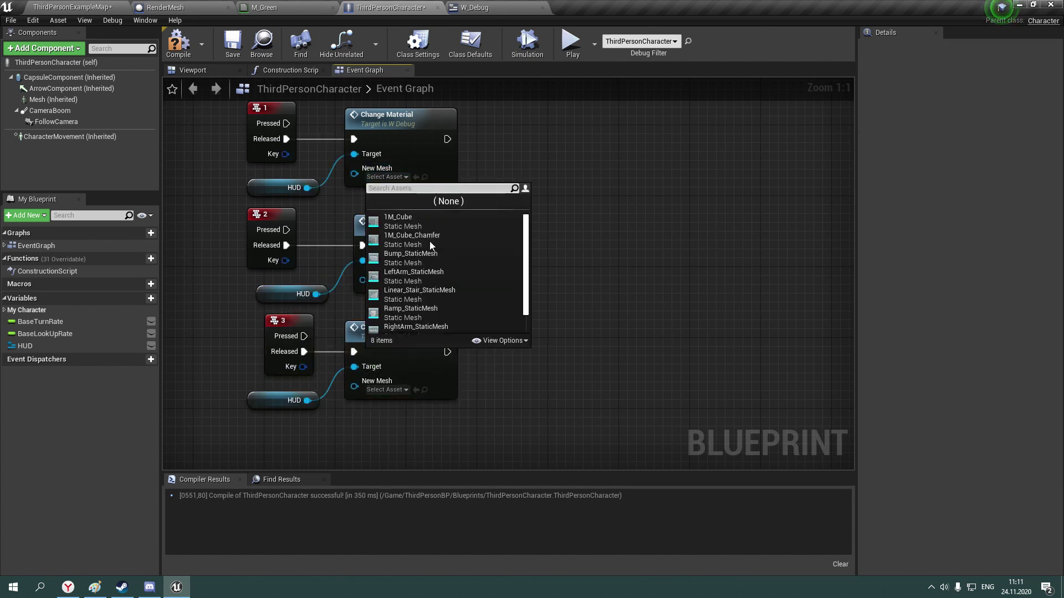
left_click(388, 216)
left_click(407, 283)
scroll(457, 338, "down", 2)
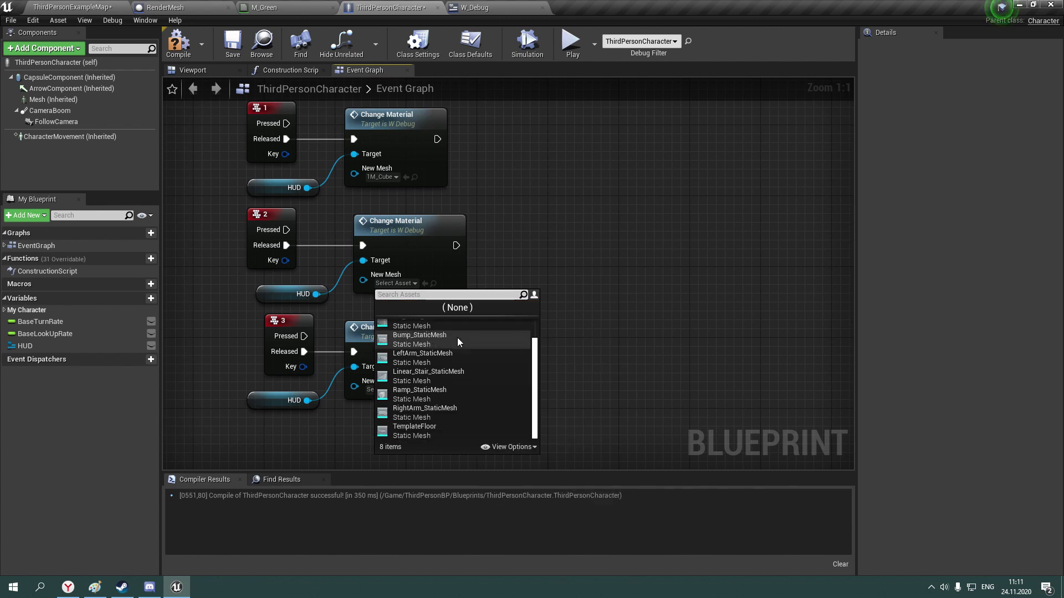
left_click(442, 364)
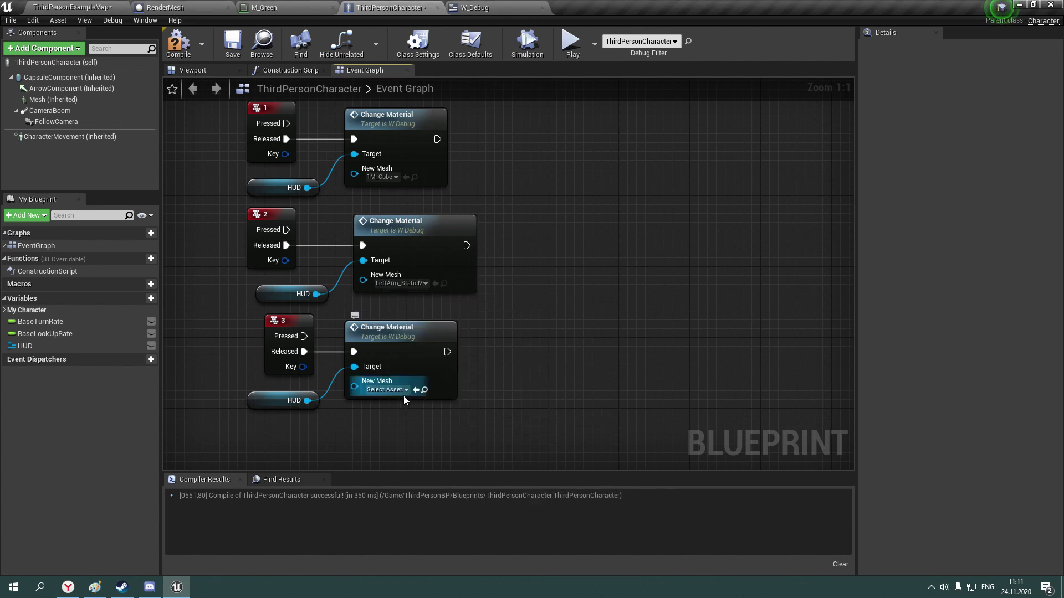
left_click(399, 390)
scroll(412, 527, "down", 2)
left_click(413, 538)
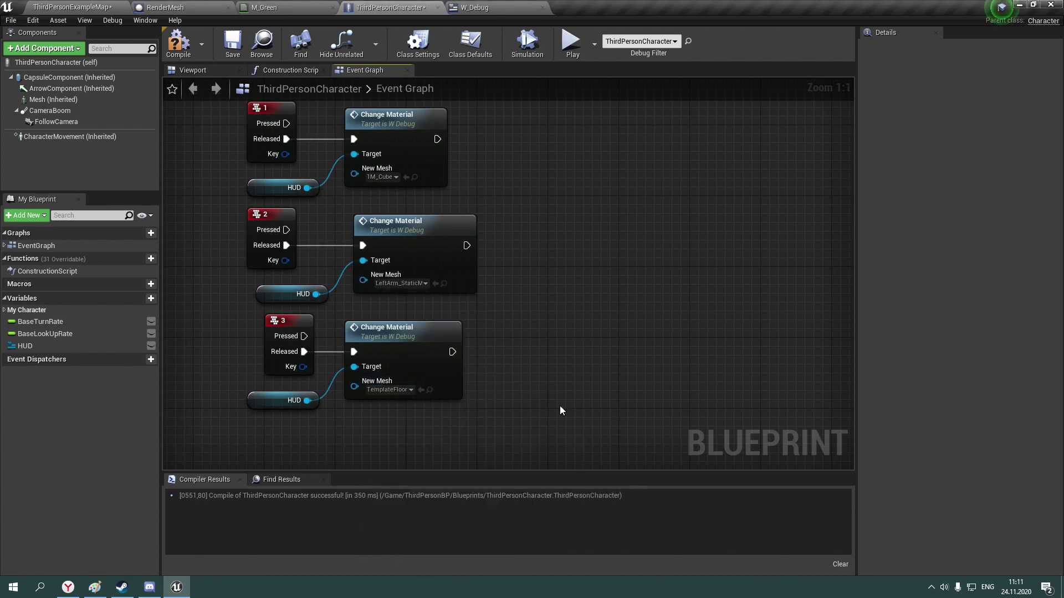
left_click(571, 41)
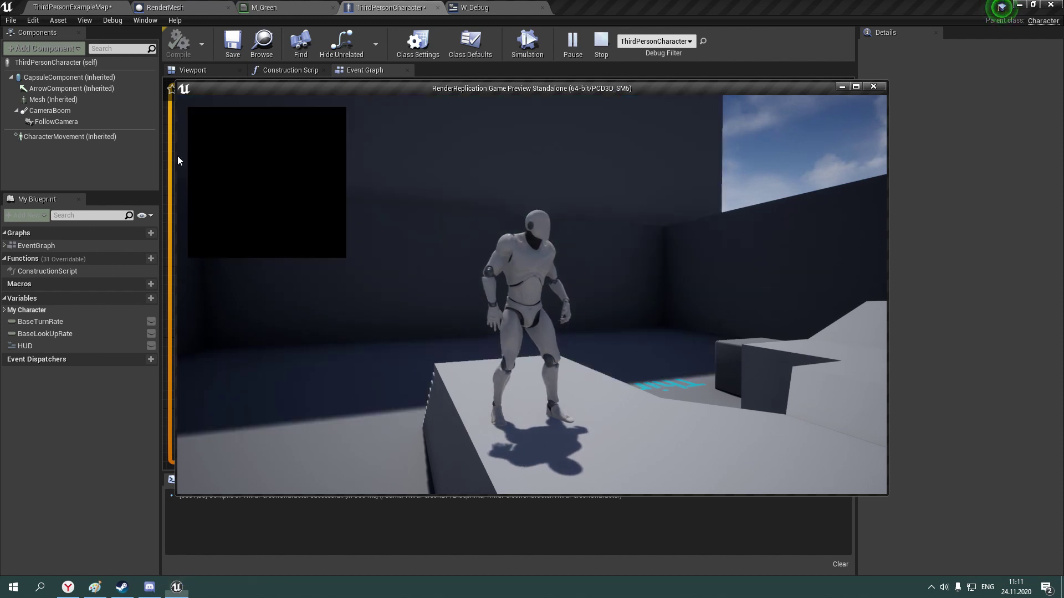
Stop the standalone preview and launch a two-player server and client test
key("Escape")
left_click(593, 49)
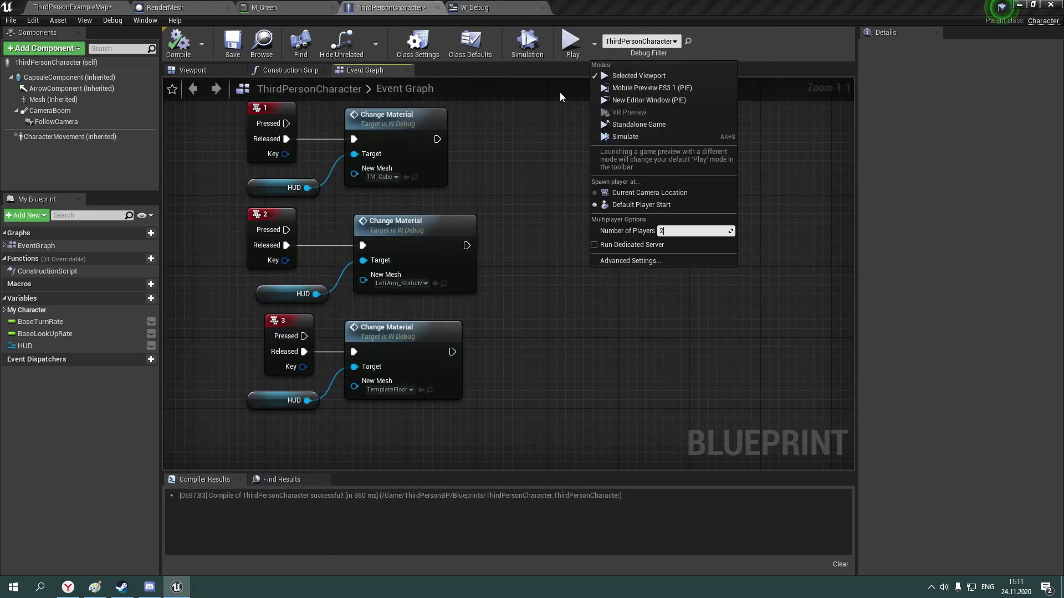
left_click(621, 97)
Walk the client toward the green wall and the server toward the green sphere, then end the session
key("alt+Tab")
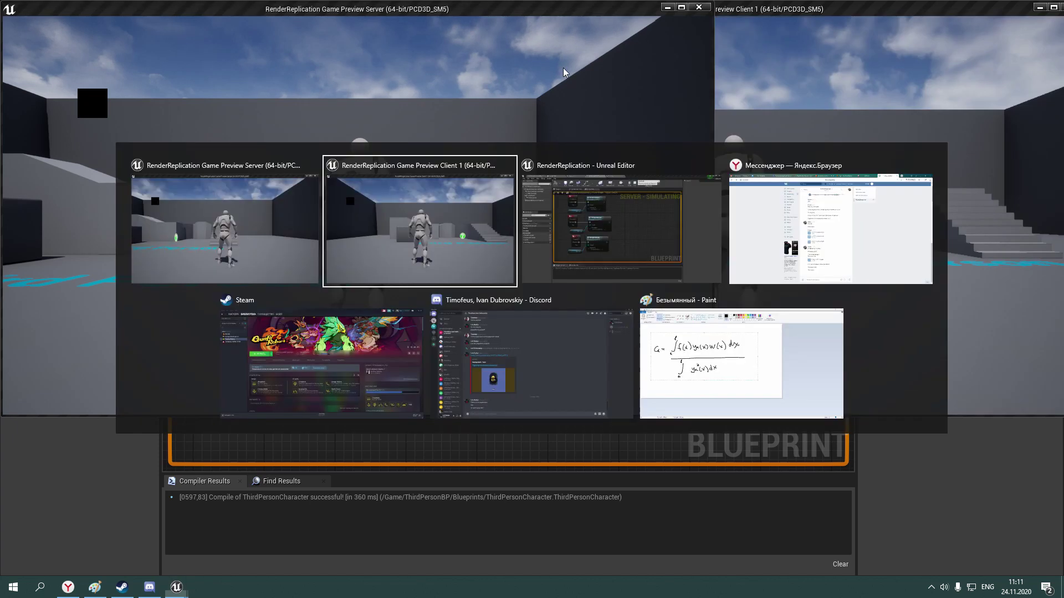
key("alt+Tab")
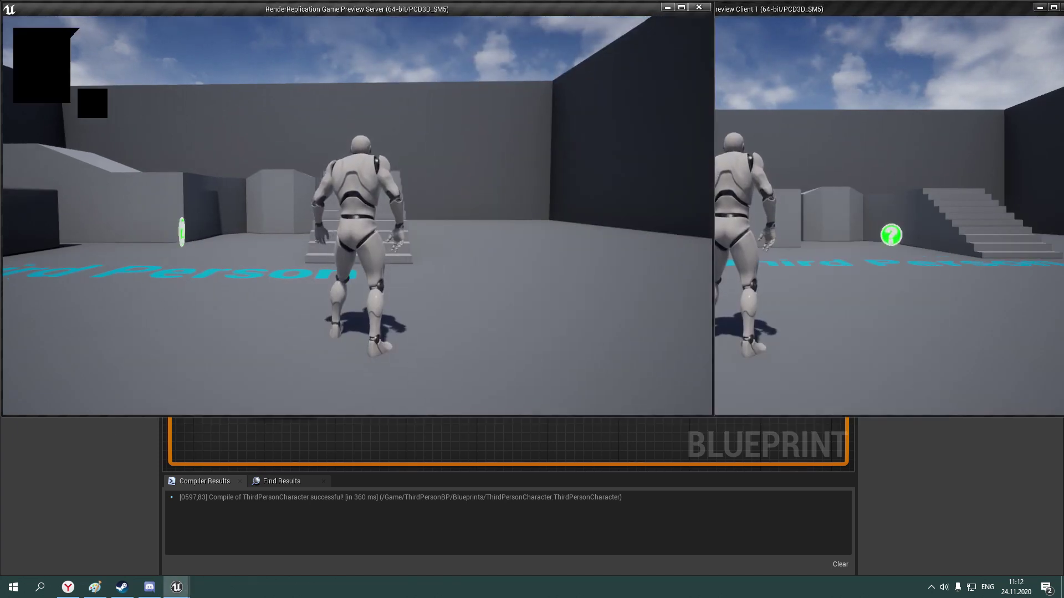
key("alt+Tab")
key("alt+Tab")
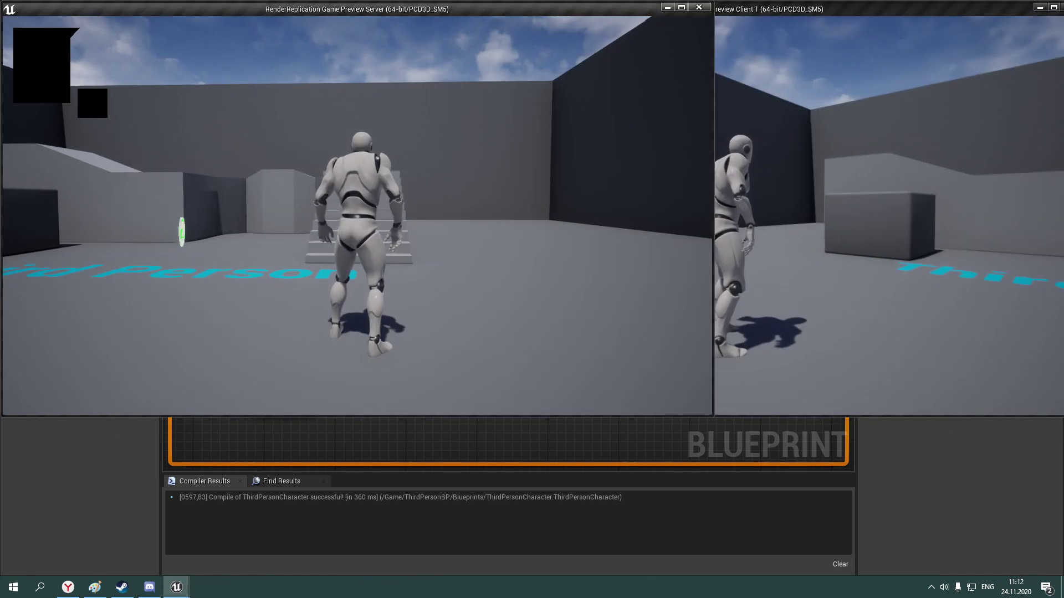
key("alt+Tab")
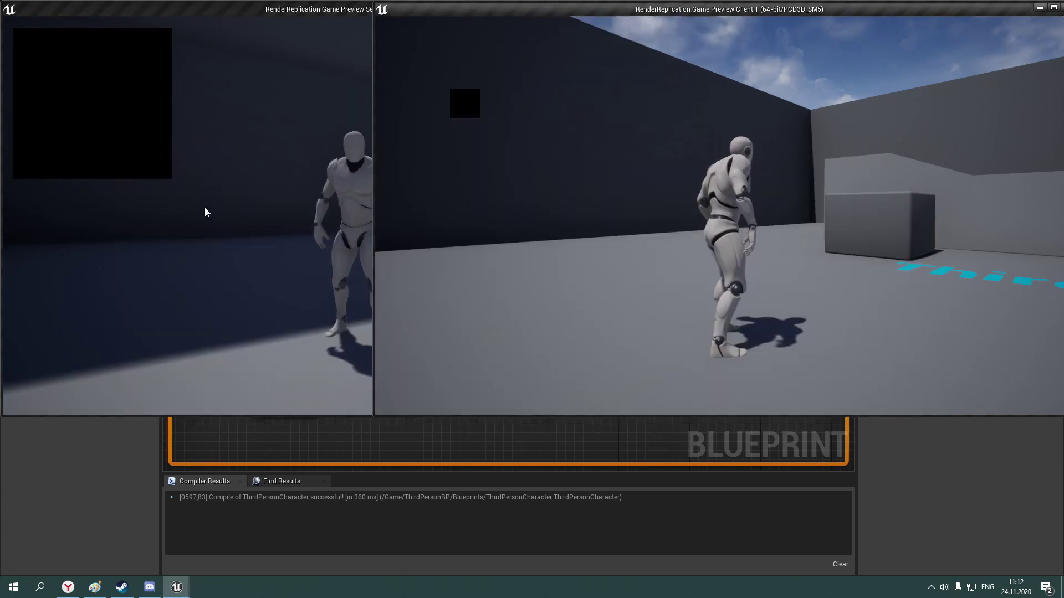
key("w")
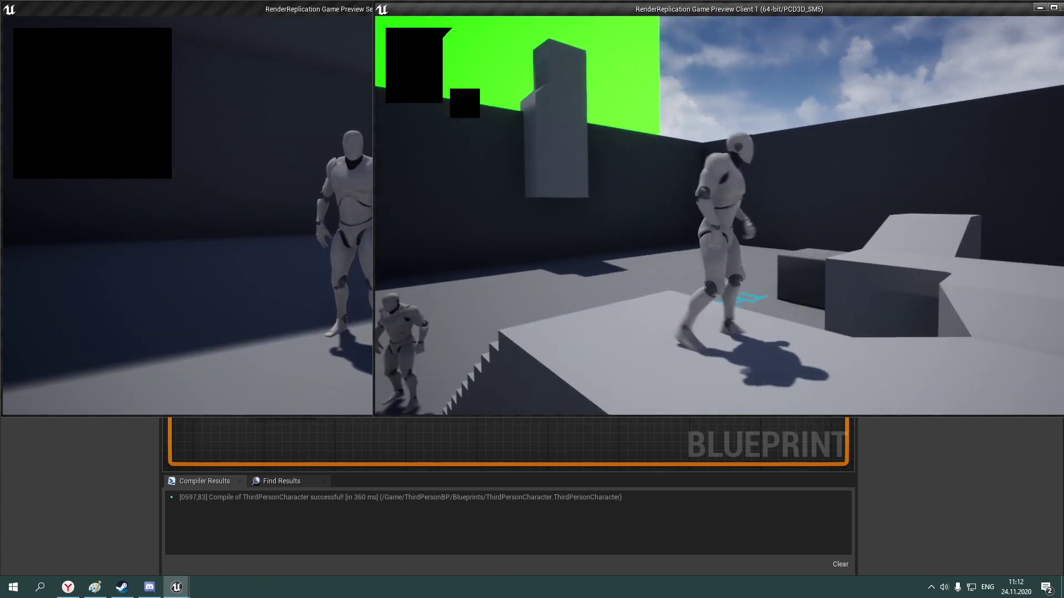
key("alt+Tab")
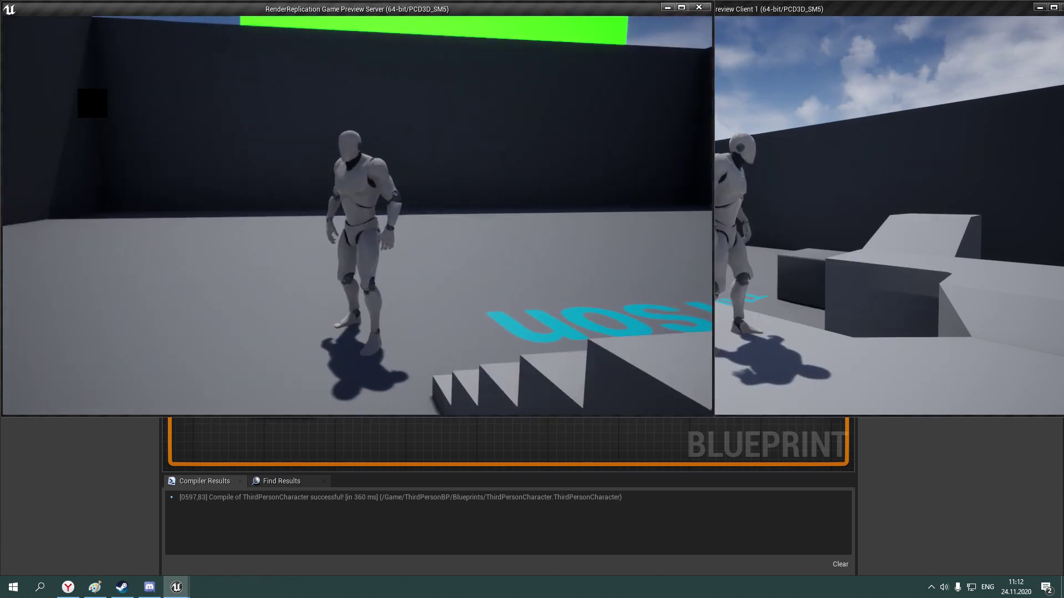
key("alt+Tab")
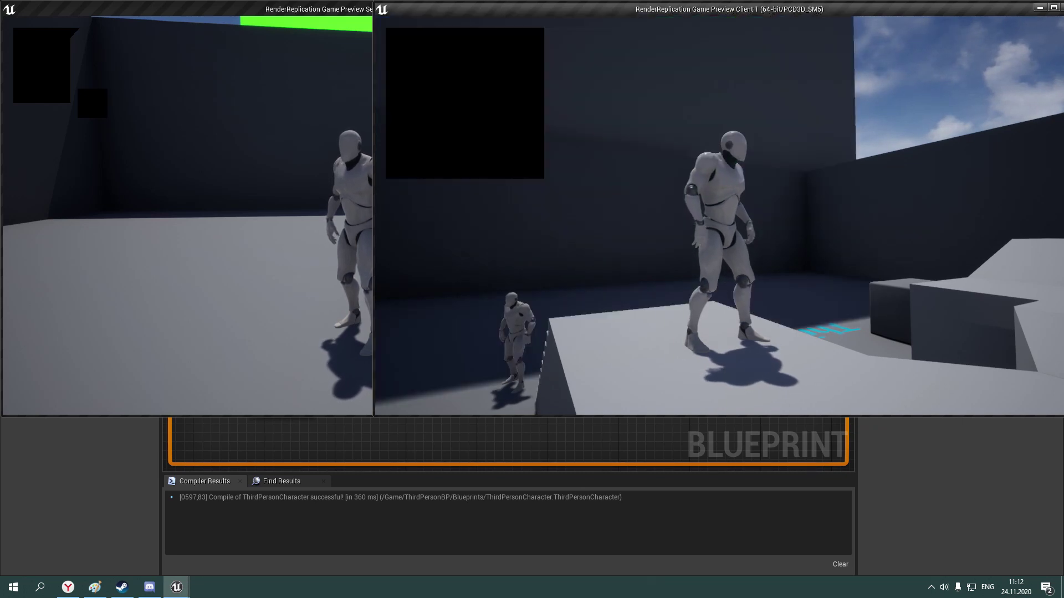
key("alt+Tab")
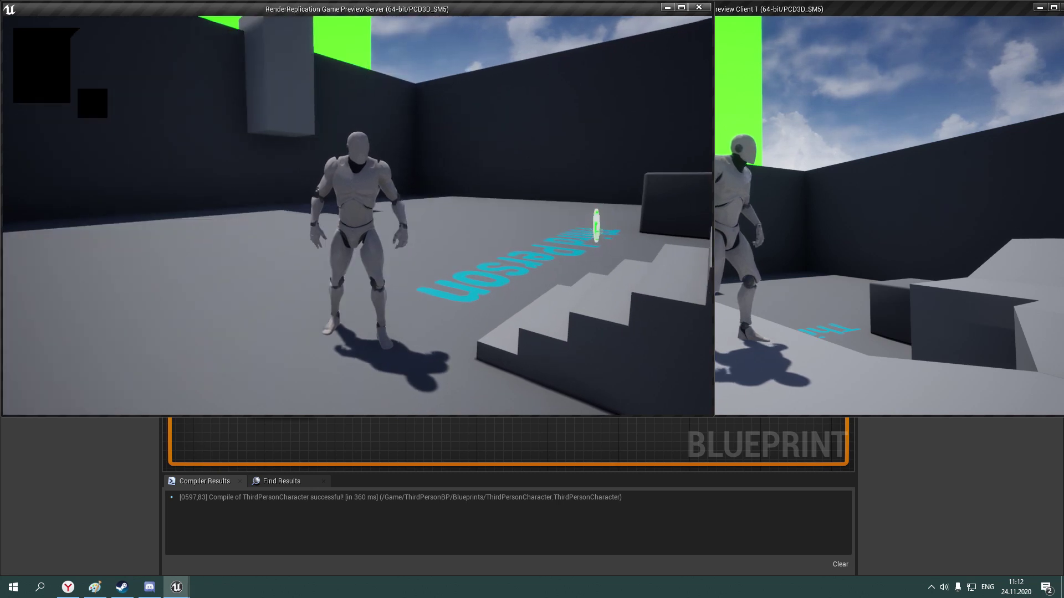
key("w")
key("alt+Tab")
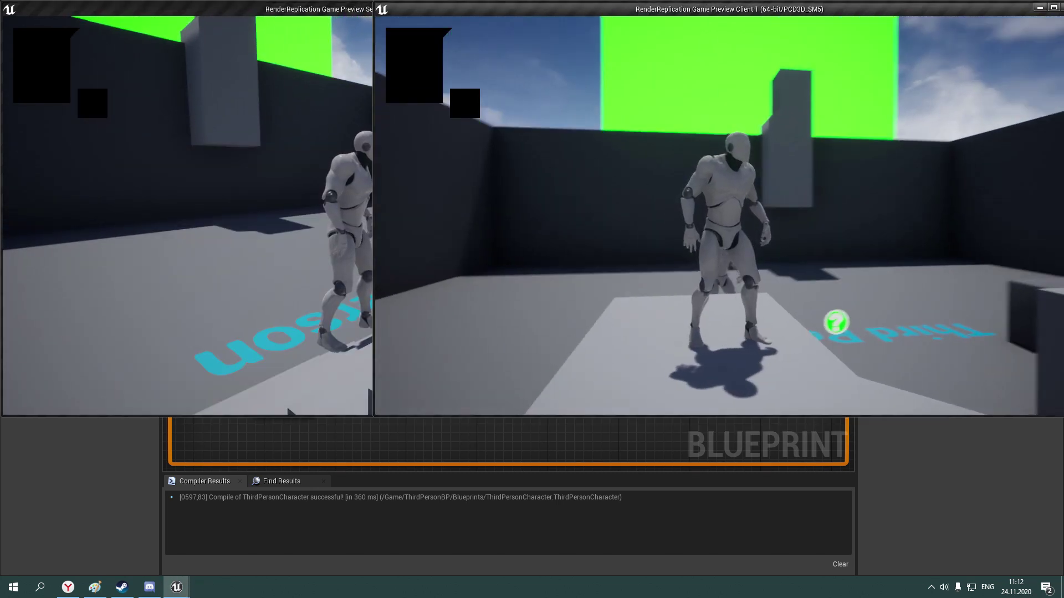
key("Escape")
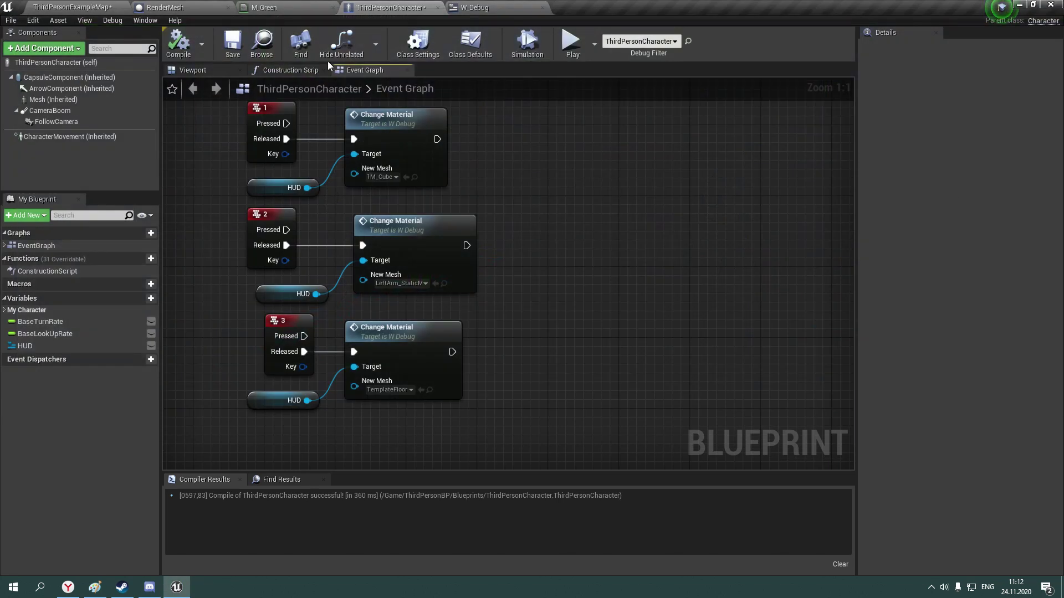
Go back to the ThirdPersonExampleMap level and cancel deleting the RT_Texture asset
left_click(296, 5)
left_click(388, 7)
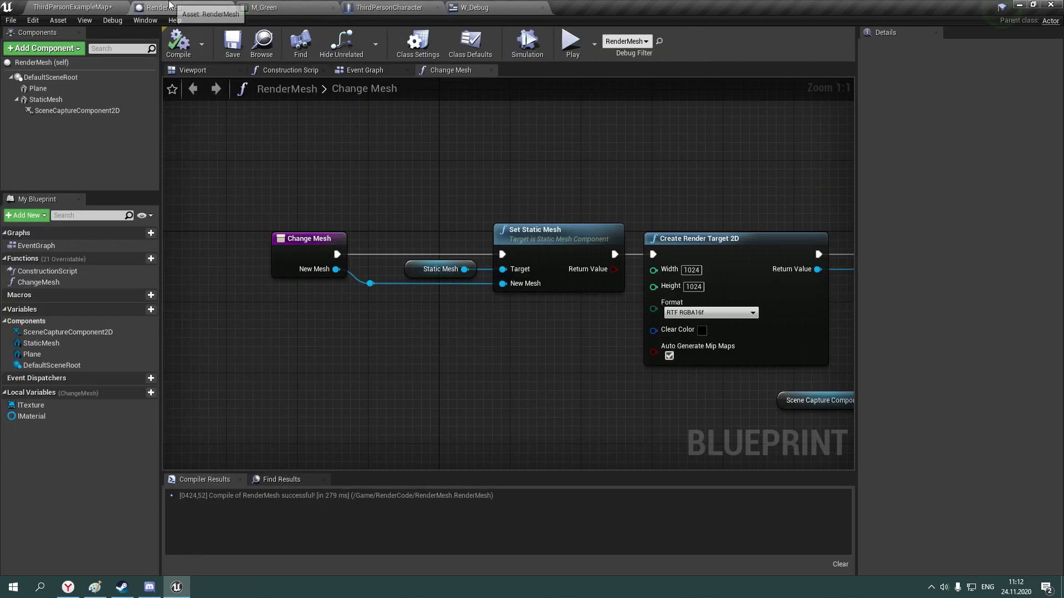
left_click(81, 6)
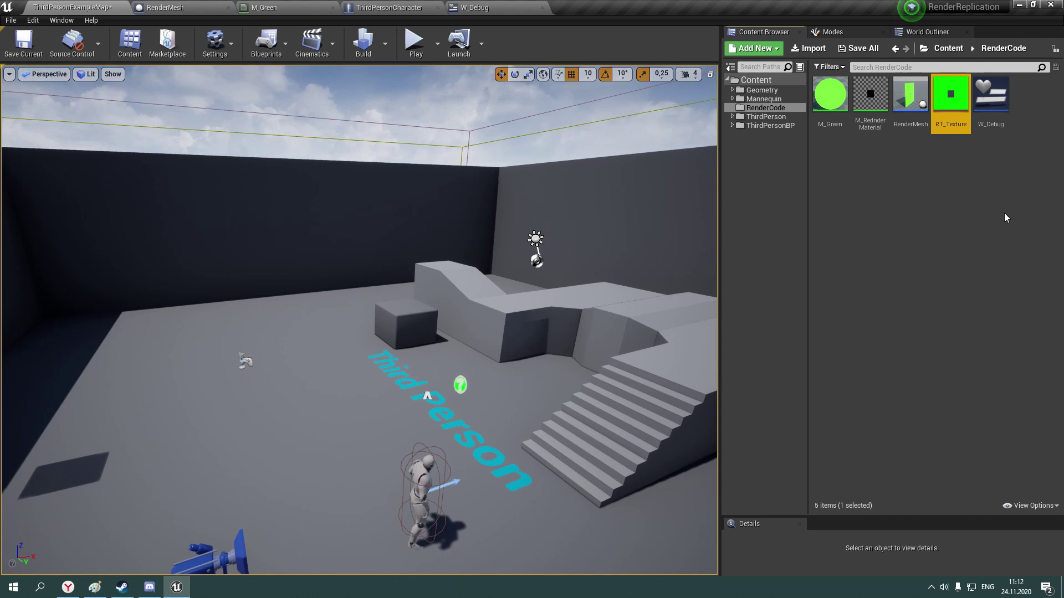
key("Delete")
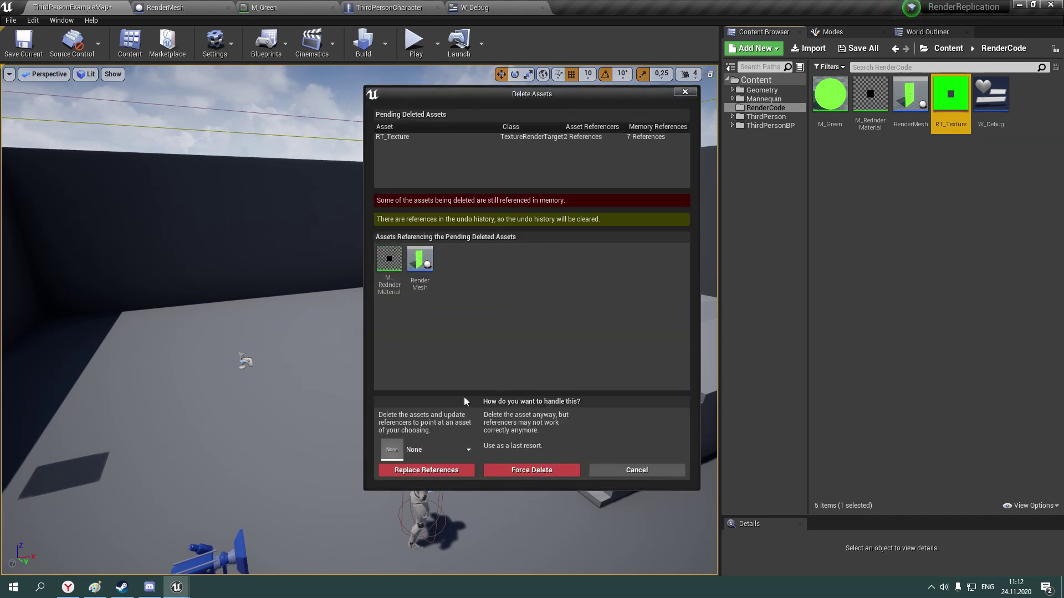
left_click(609, 471)
In M_RednderMaterial, reset and clear the Texture parameter, save, and dismiss the compile error
left_click(884, 131)
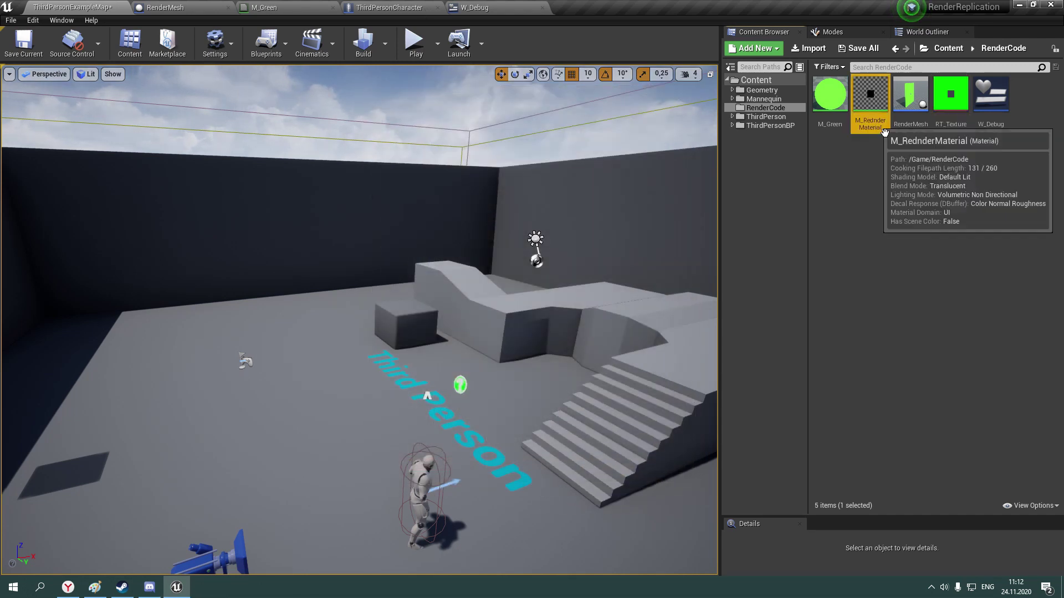
double_click(884, 131)
left_click(555, 247)
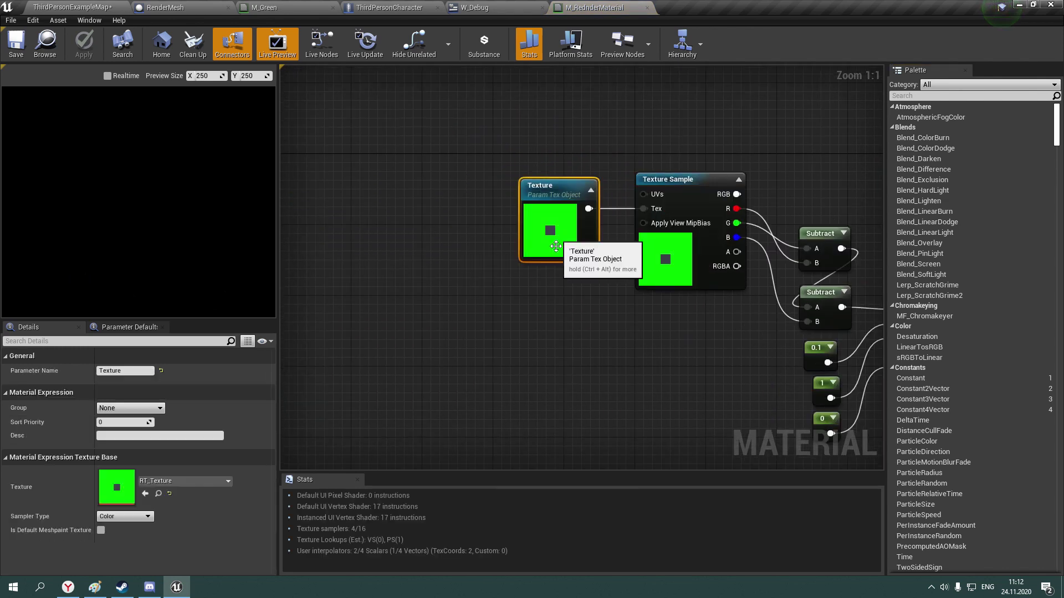
left_click(169, 494)
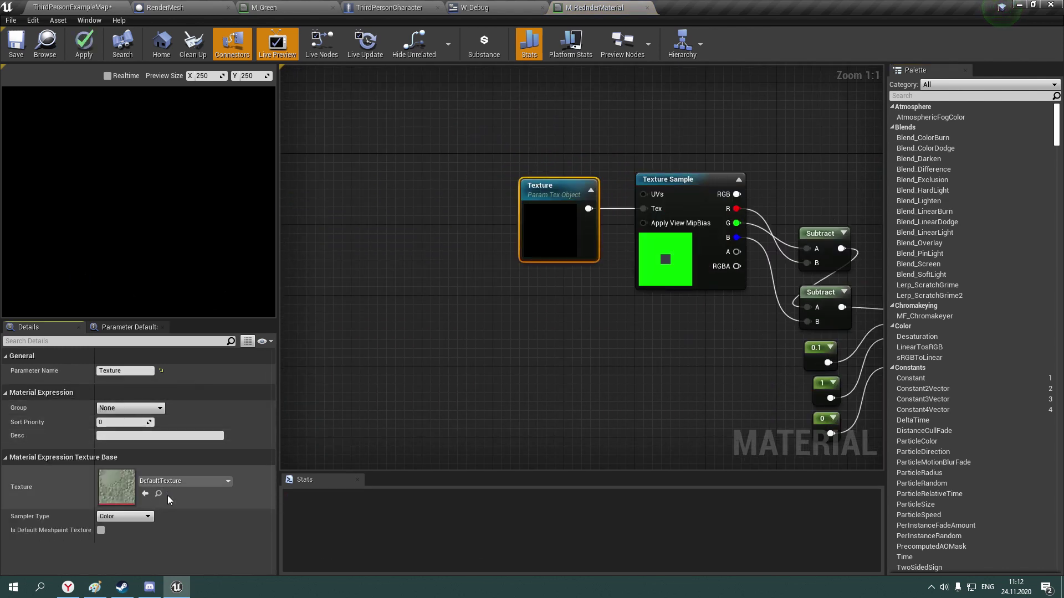
key("ctrl+s")
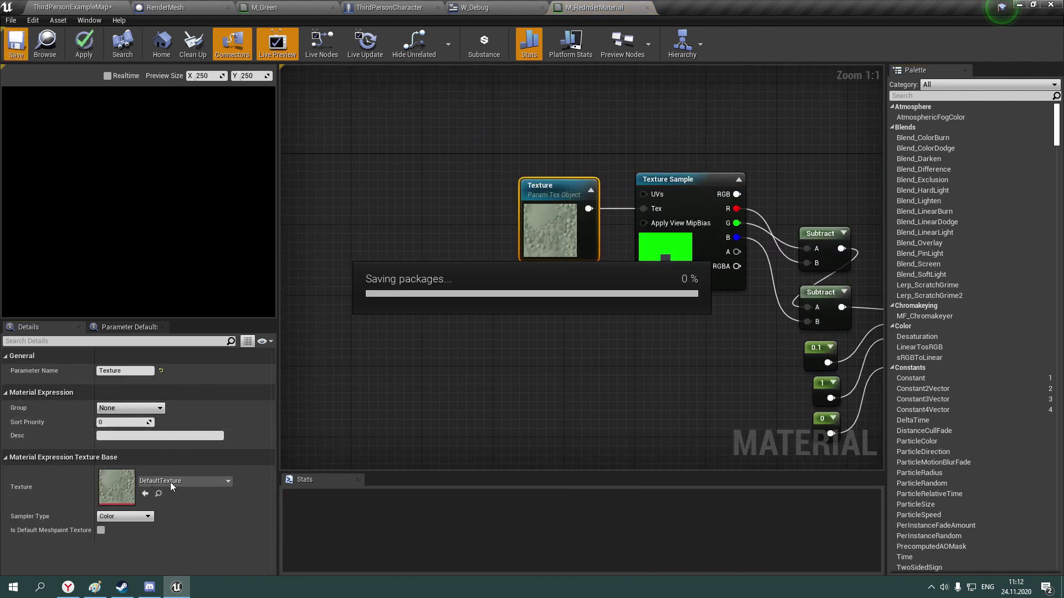
left_click(171, 485)
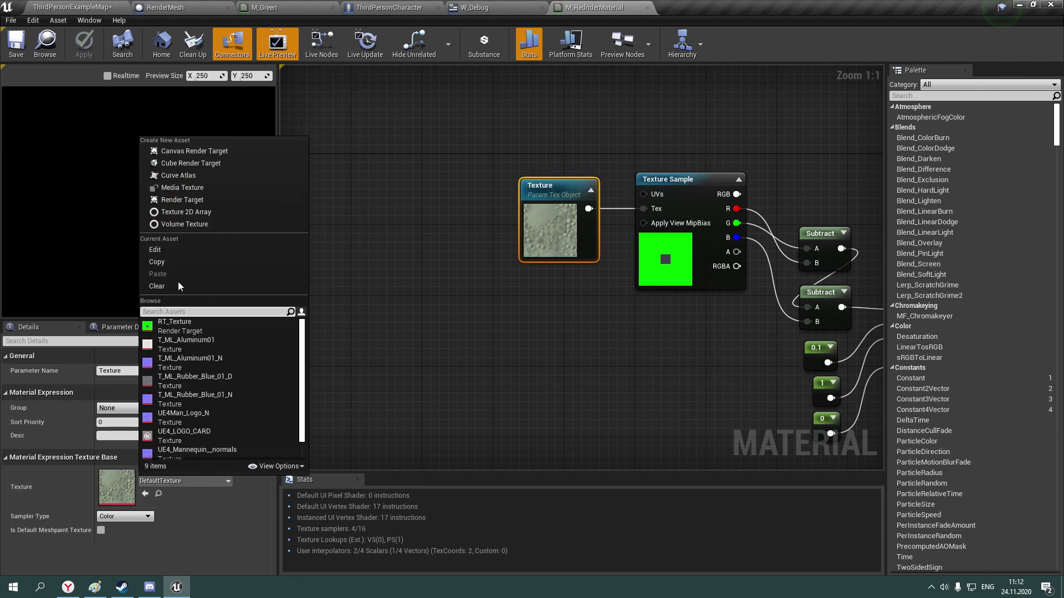
left_click(157, 286)
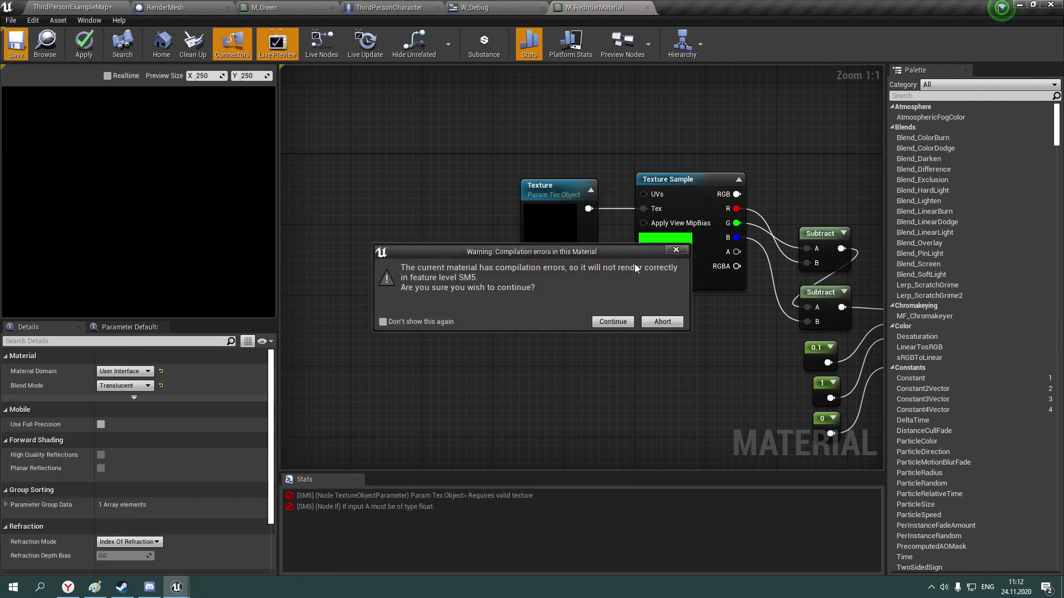
left_click(672, 250)
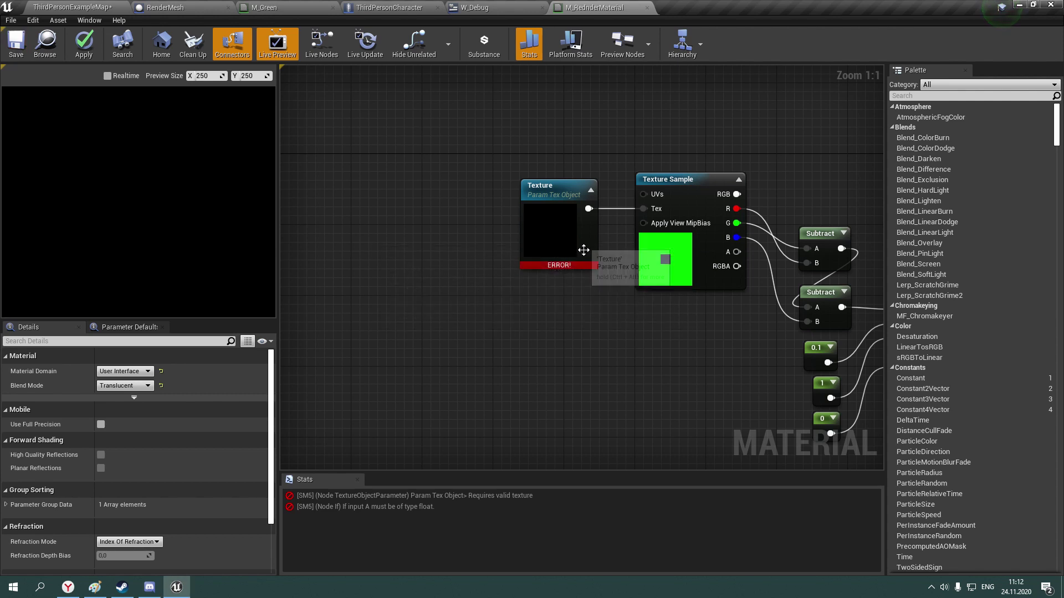
Assign RT_Texture to the Texture parameter and play the level again
left_click(581, 247)
left_click(171, 480)
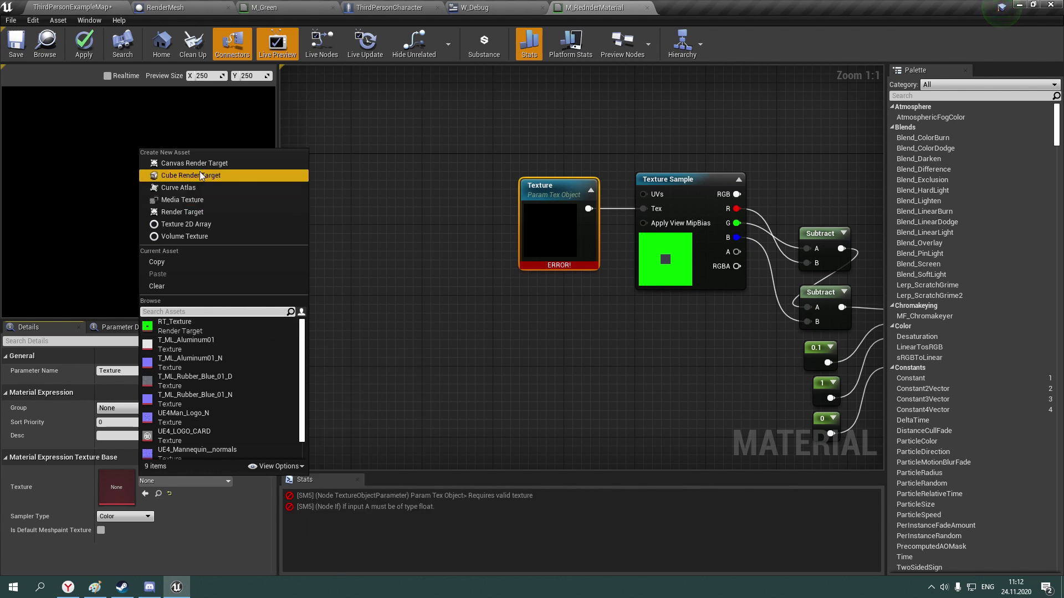
left_click(216, 329)
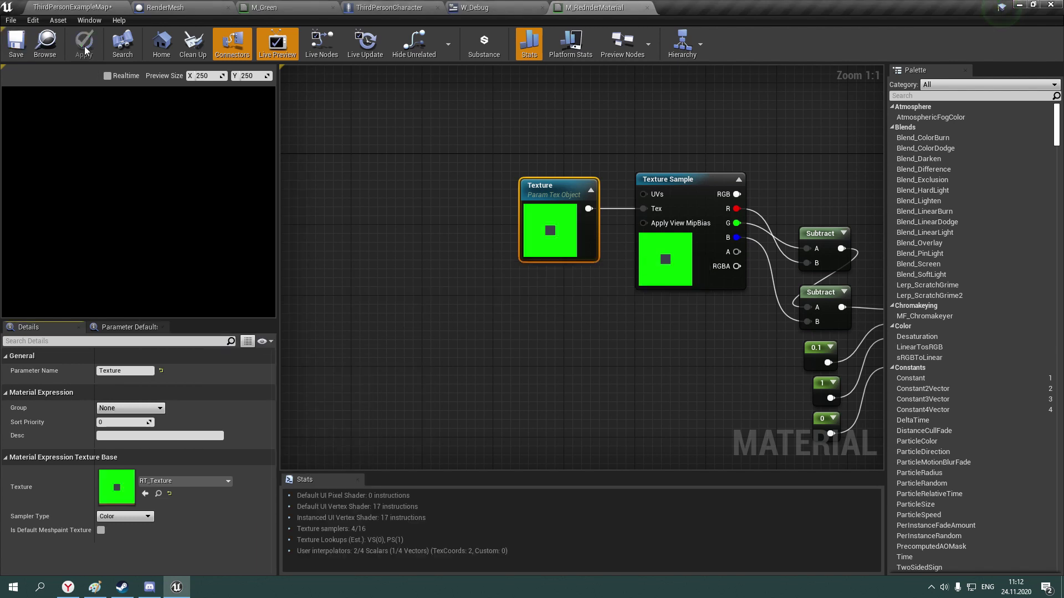
left_click(74, 6)
left_click(404, 42)
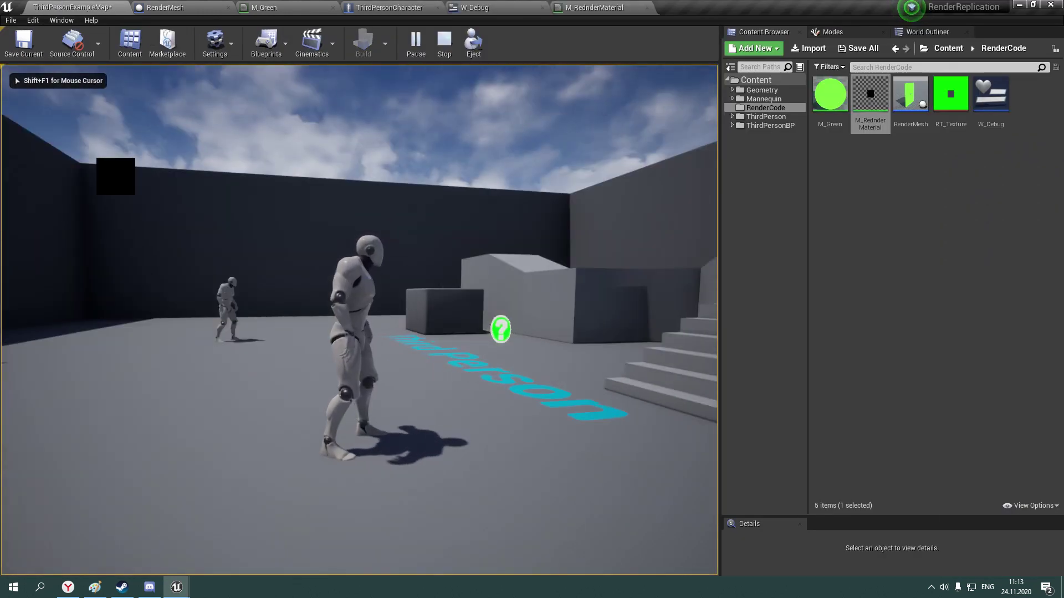
Stop play and position Get Player Controller below BeginPlay in ThirdPersonCharacter's graph
key("Escape")
key("ctrl+Tab")
key("ctrl+Tab")
left_click(532, 6)
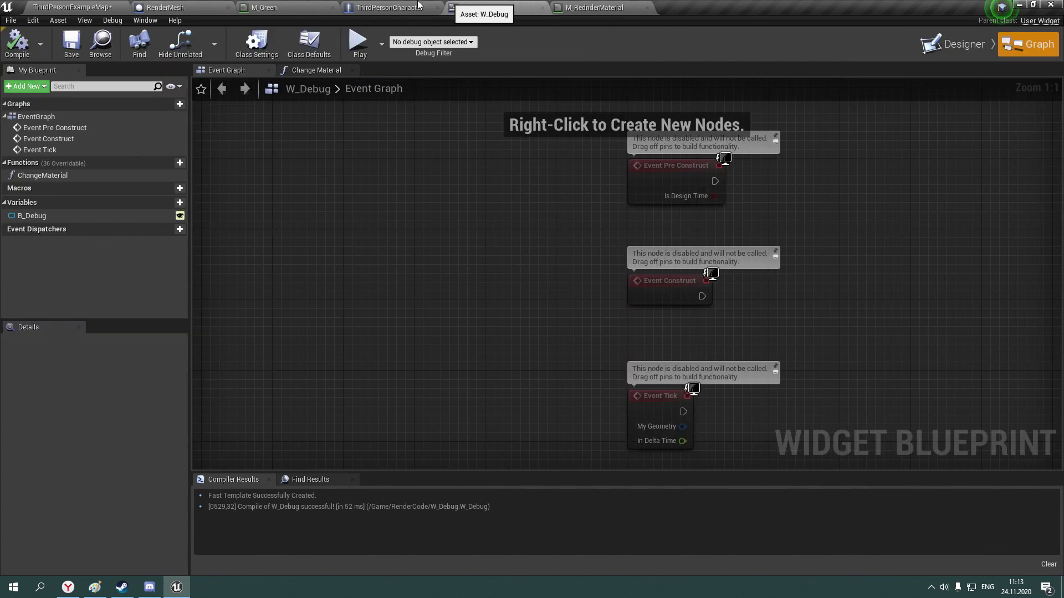
left_click(388, 7)
right_click_drag(377, 83, 438, 299)
scroll(438, 299, "down", 1)
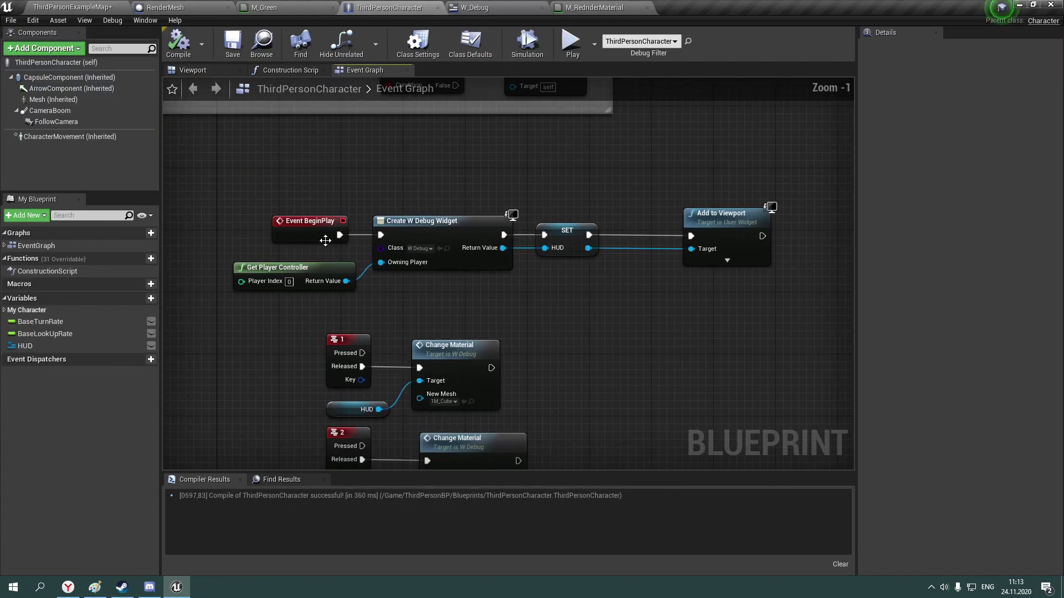
right_click_drag(182, 214, 373, 238)
left_click_drag(373, 238, 306, 240)
left_click_drag(444, 302, 258, 315)
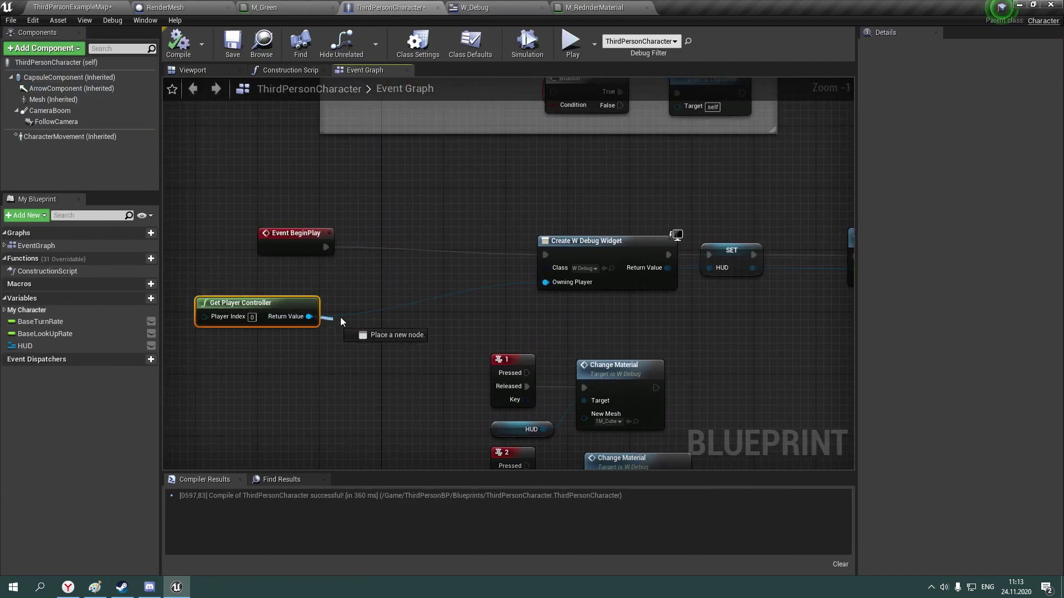
Add Get Controlled Pawn from the player controller and tidy the two nodes
left_click_drag(340, 317, 345, 314)
type("get pl")
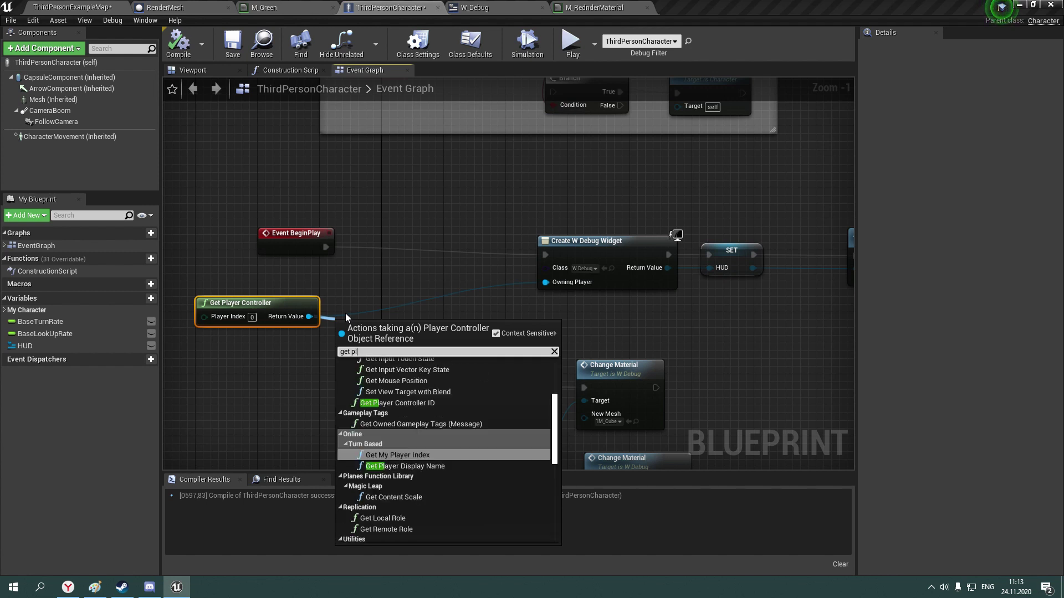
type("ayer contr")
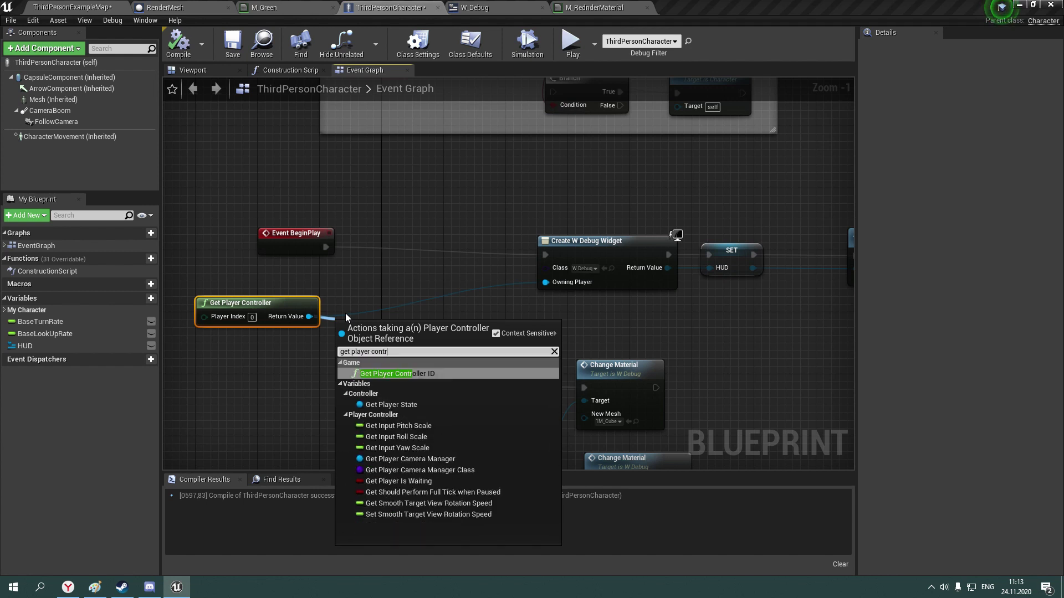
key("ctrl+a")
type("controlled pawn")
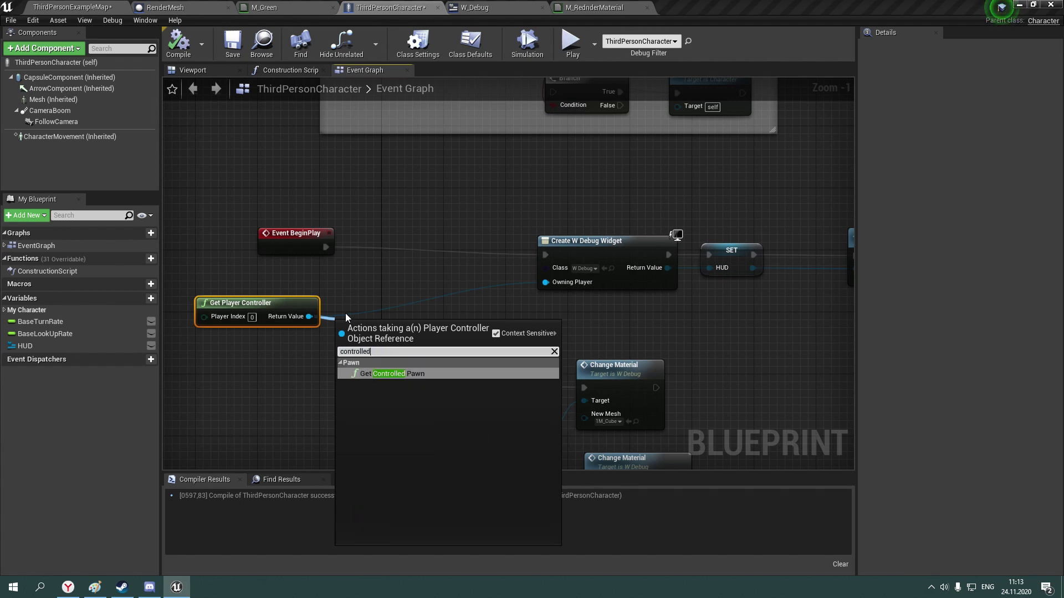
key("Return")
left_click(290, 316, "ctrl")
key("q")
left_click_drag(355, 320, 308, 281)
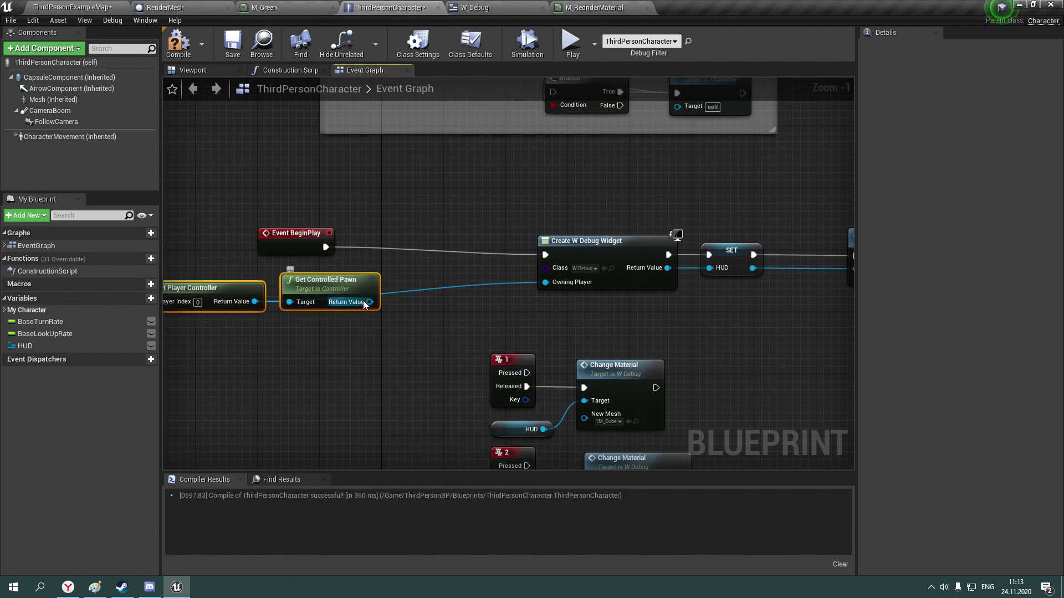
Compare the controlled pawn == Self and route a Branch's True into Create W Debug Widget
left_click_drag(369, 302, 365, 324)
type("==")
key("Return")
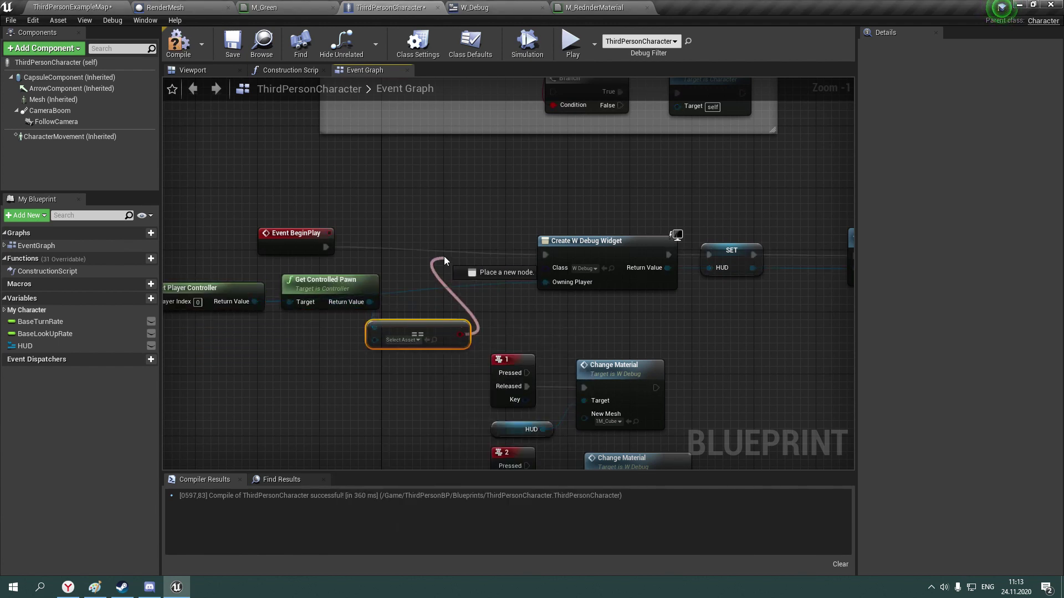
type("branch")
mouse_move(455, 336)
left_mouse_down()
mouse_move(445, 260)
mouse_move(545, 255)
left_mouse_up()
key("Return")
left_click_drag(461, 249, 453, 240)
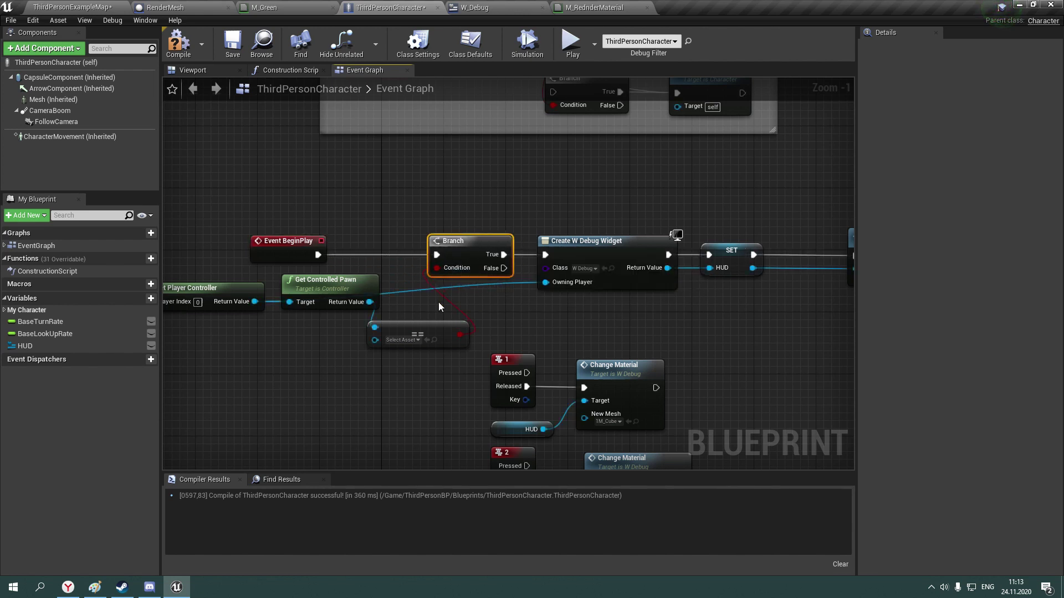
left_click_drag(375, 339, 345, 354)
left_click(341, 357)
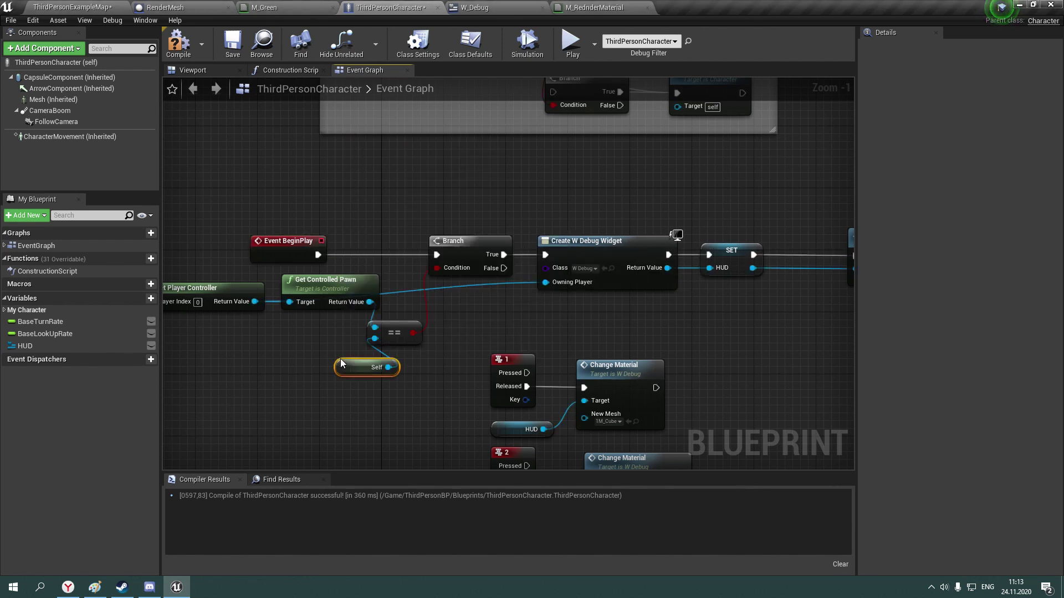
Shift the controller nodes left, check the HUD in server and client windows, then stop
left_click_drag(218, 331, 332, 293)
left_click_drag(333, 294, 292, 302)
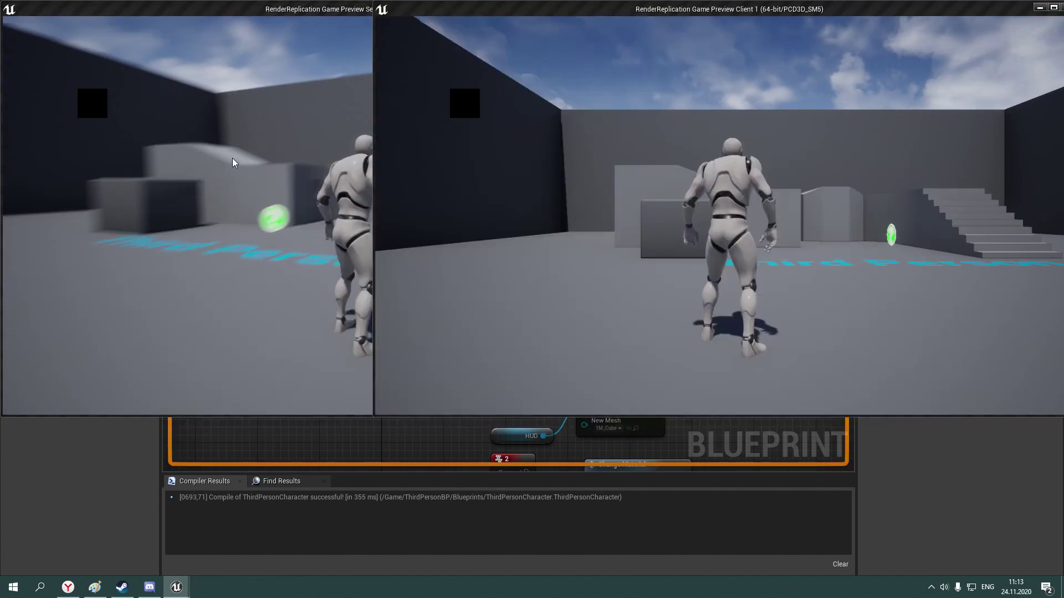
left_click(233, 161)
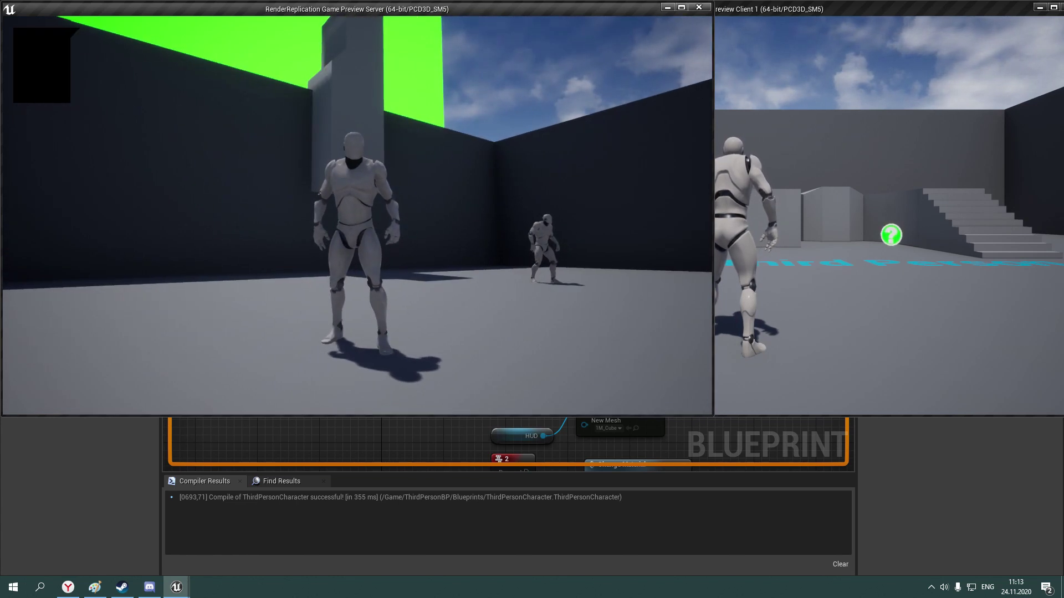
key("alt+Tab")
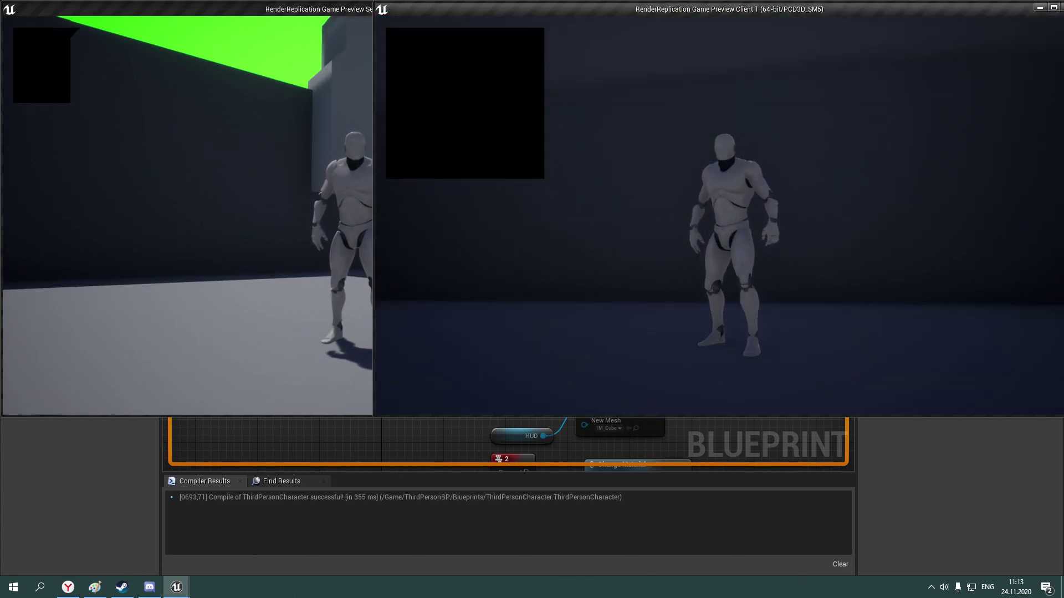
key("Escape")
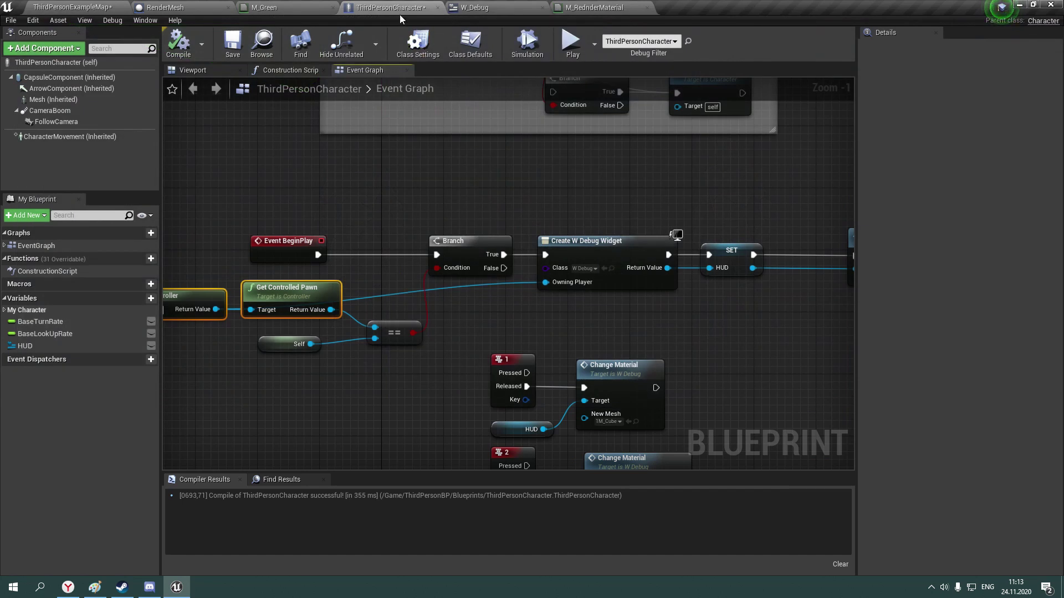
In the RenderMesh blueprint, show Class Defaults and then the lTexture local variable's properties
left_click(482, 7)
left_click(166, 7)
left_click(72, 7)
left_click(167, 8)
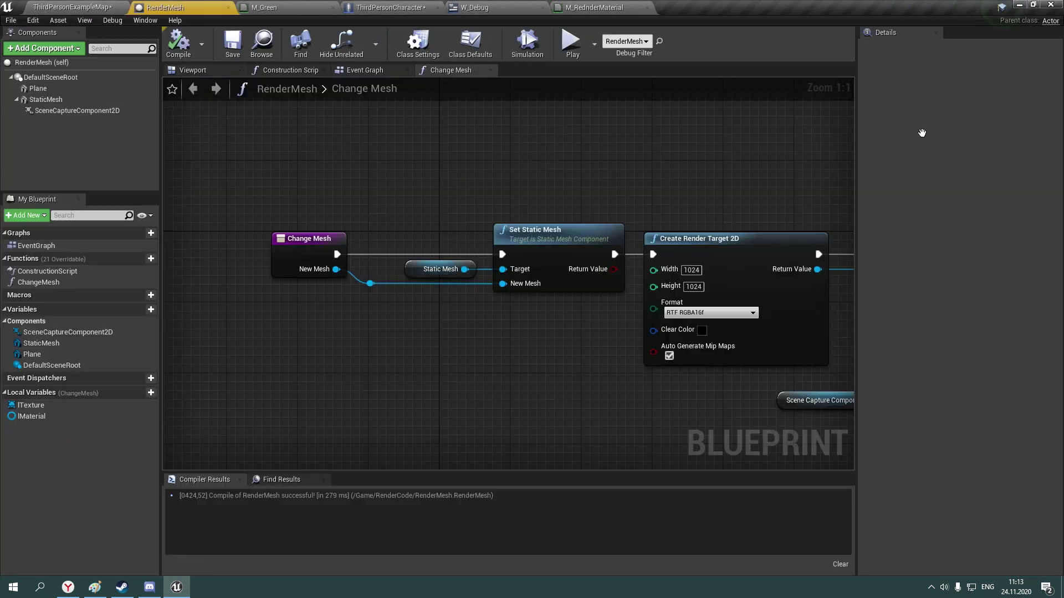
left_click(470, 44)
scroll(1001, 233, "down", 1)
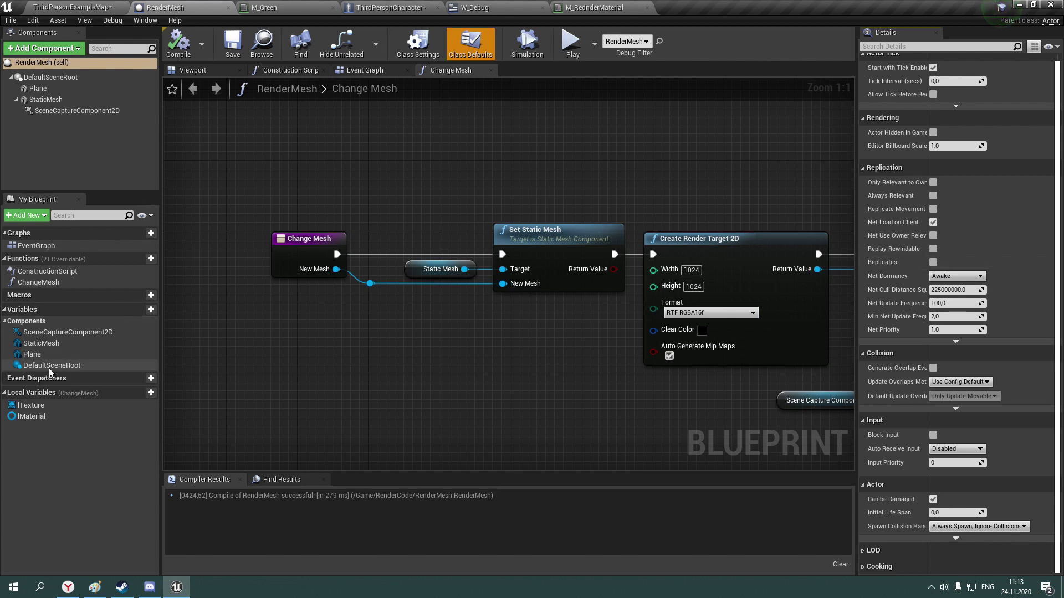
left_click(34, 406)
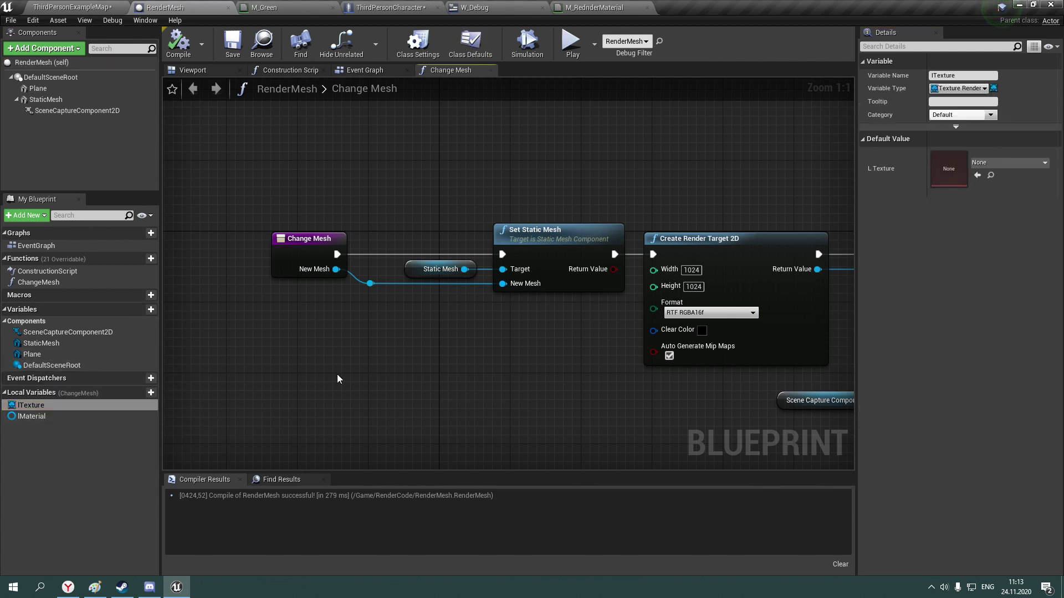